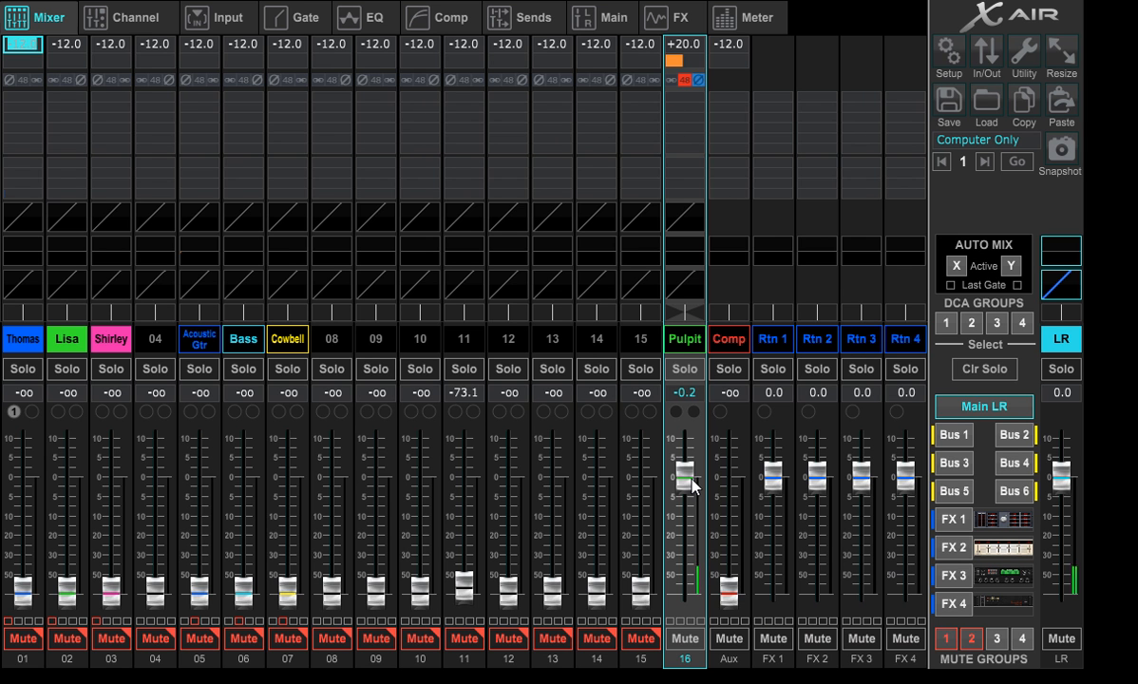
Set the Pulpit channel's fader to 0.0 dB and vary its preamp gain down and up, leaving the gain at +20.0 dB.
left_click(693, 393)
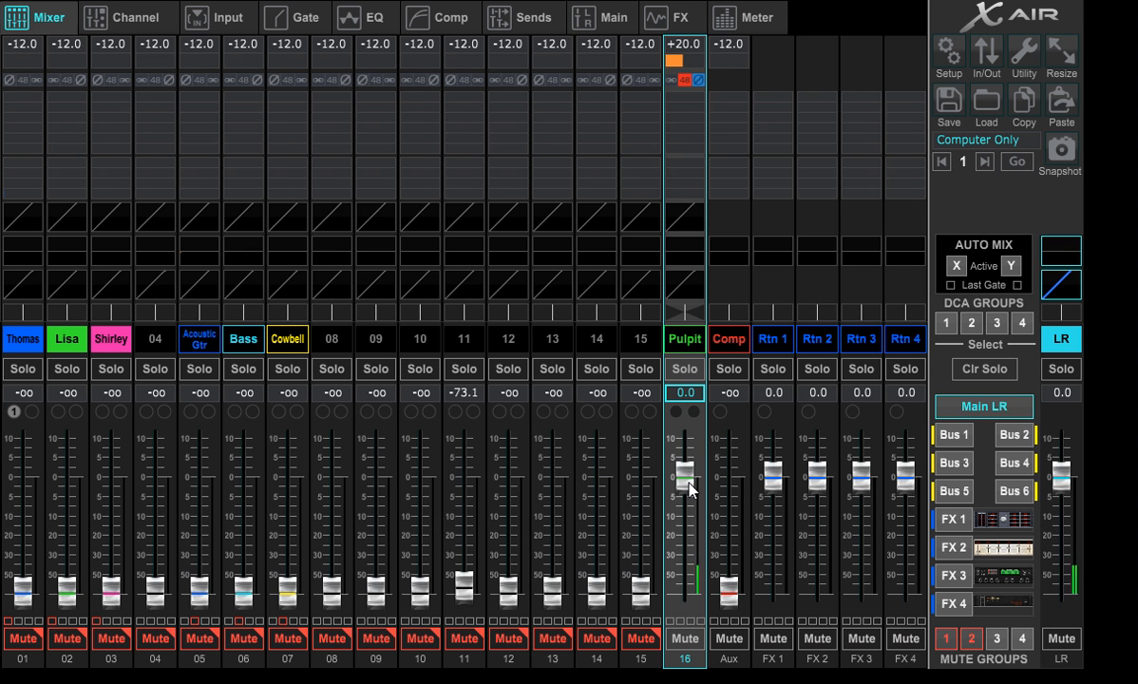
mouse_move(689, 76)
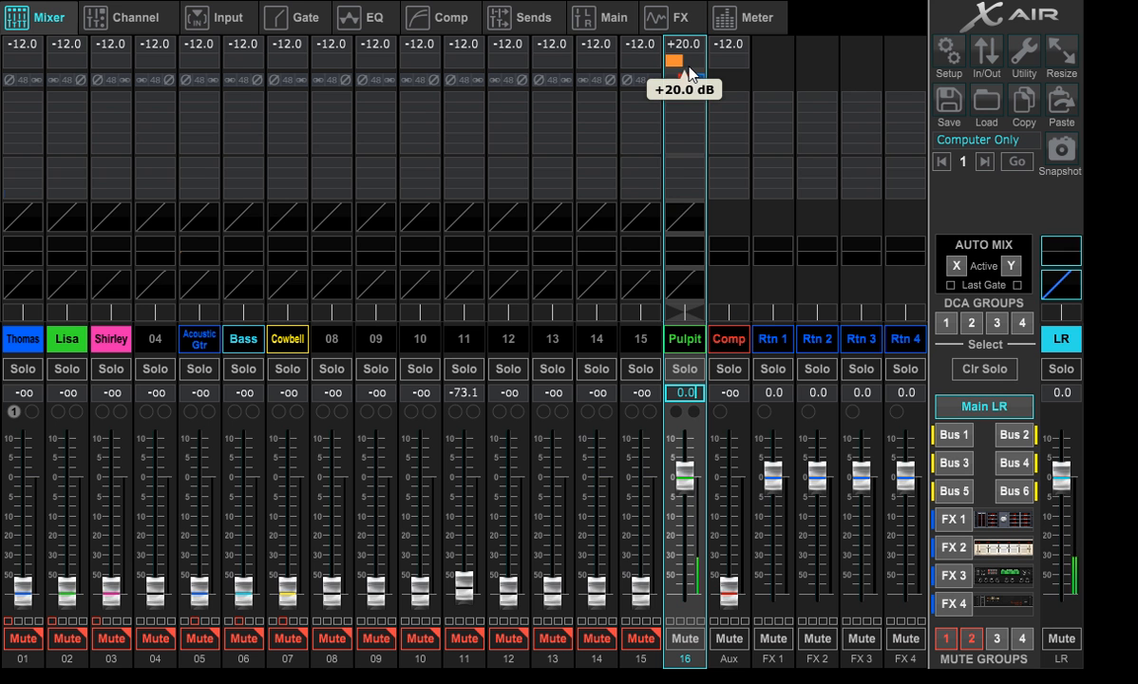
scroll(690, 63, "down", 8)
scroll(690, 63, "up", 6)
scroll(687, 72, "down", 5)
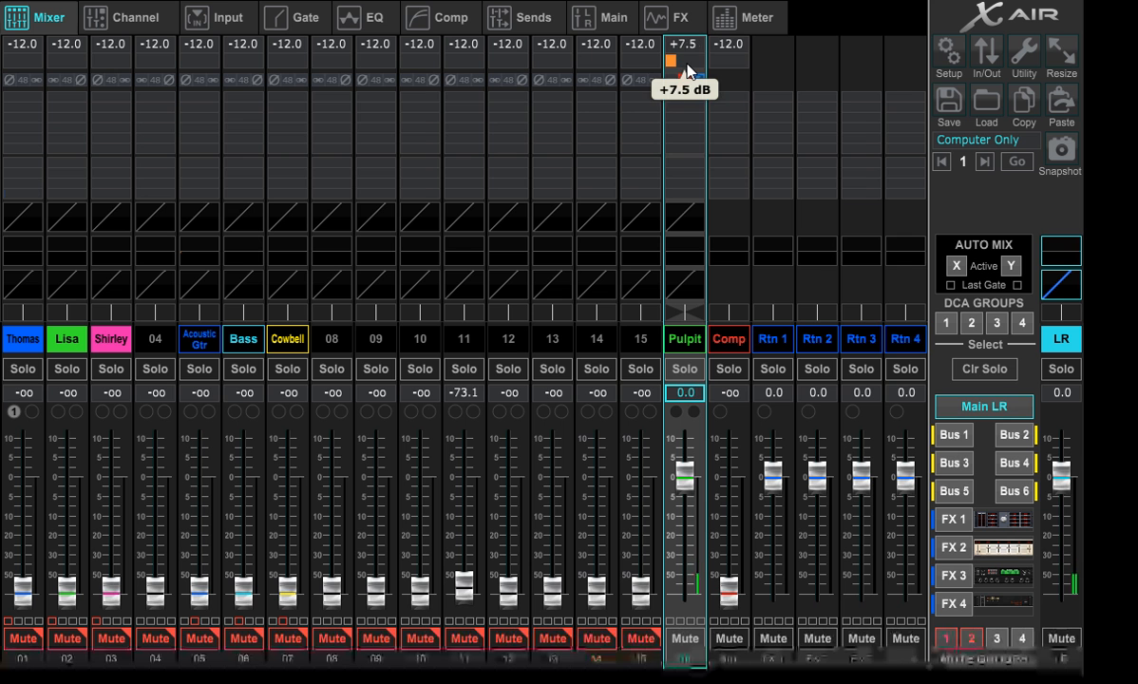
scroll(687, 71, "up", 1)
scroll(687, 72, "down", 7)
scroll(687, 71, "up", 9)
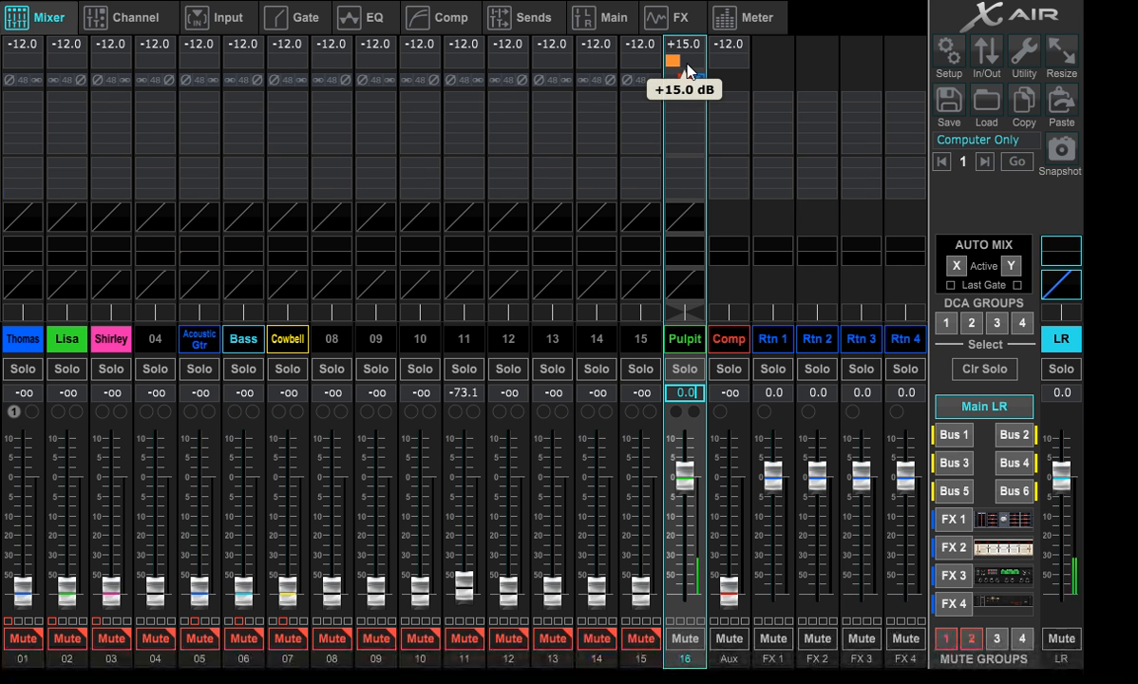
scroll(687, 71, "down", 5)
scroll(687, 72, "up", 3)
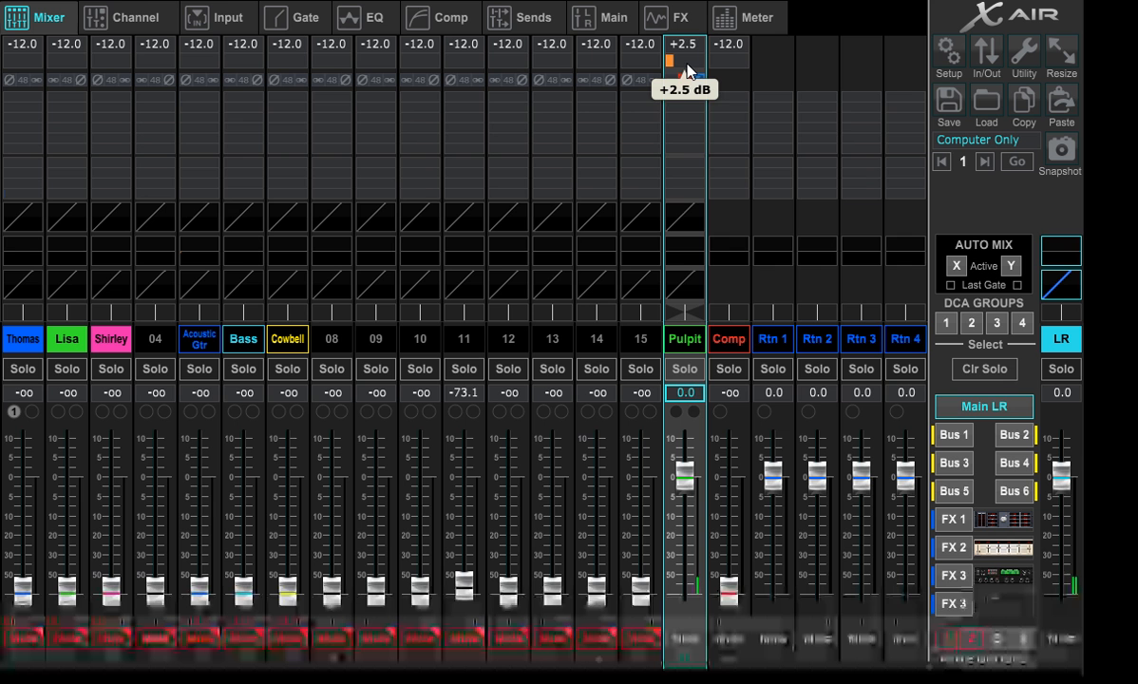
scroll(689, 71, "up", 1)
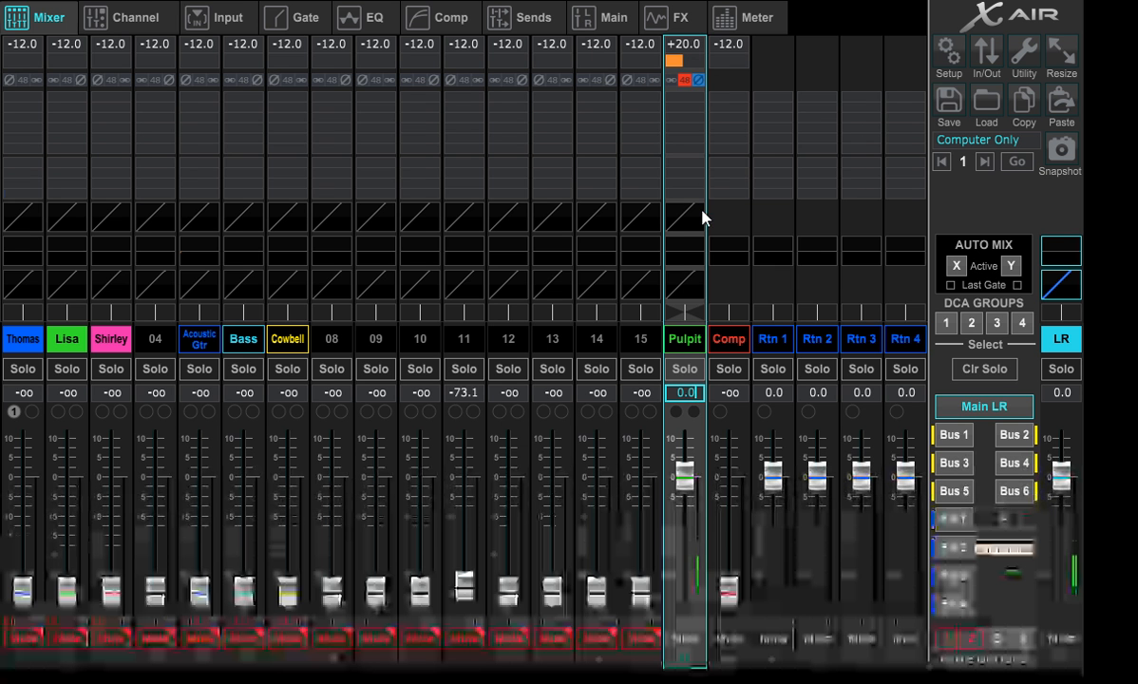
Open the Pulpit channel's input settings, keep 48V phantom power on and switch off the polarity inversion.
left_click(672, 84)
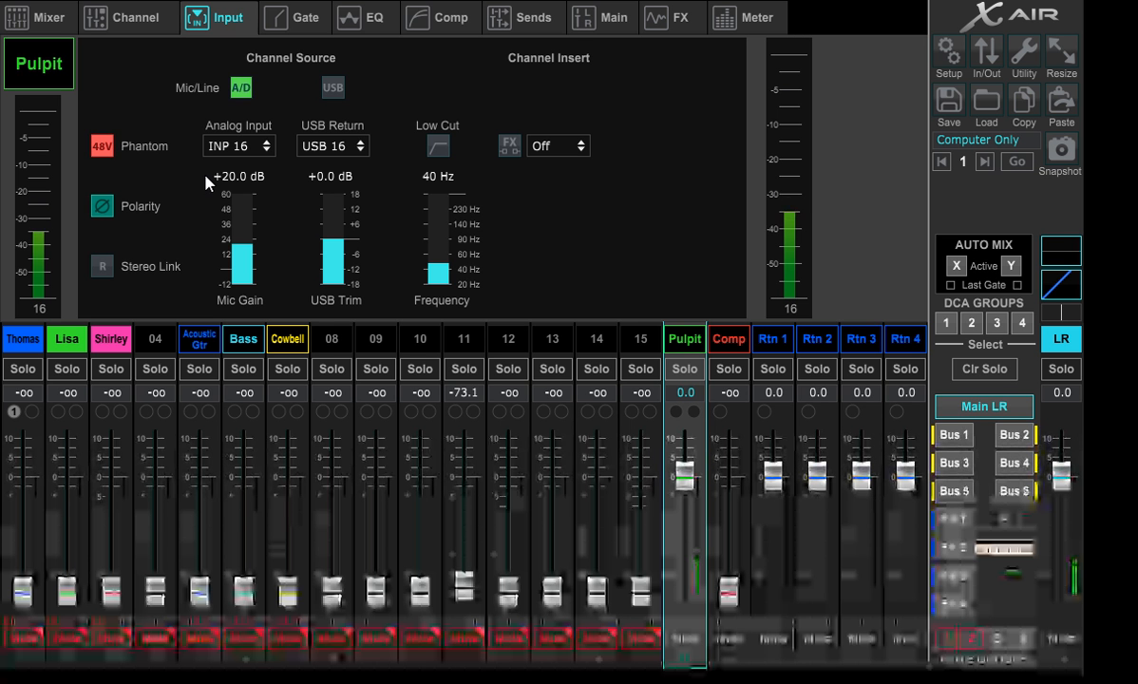
left_click(98, 150)
left_click(99, 150)
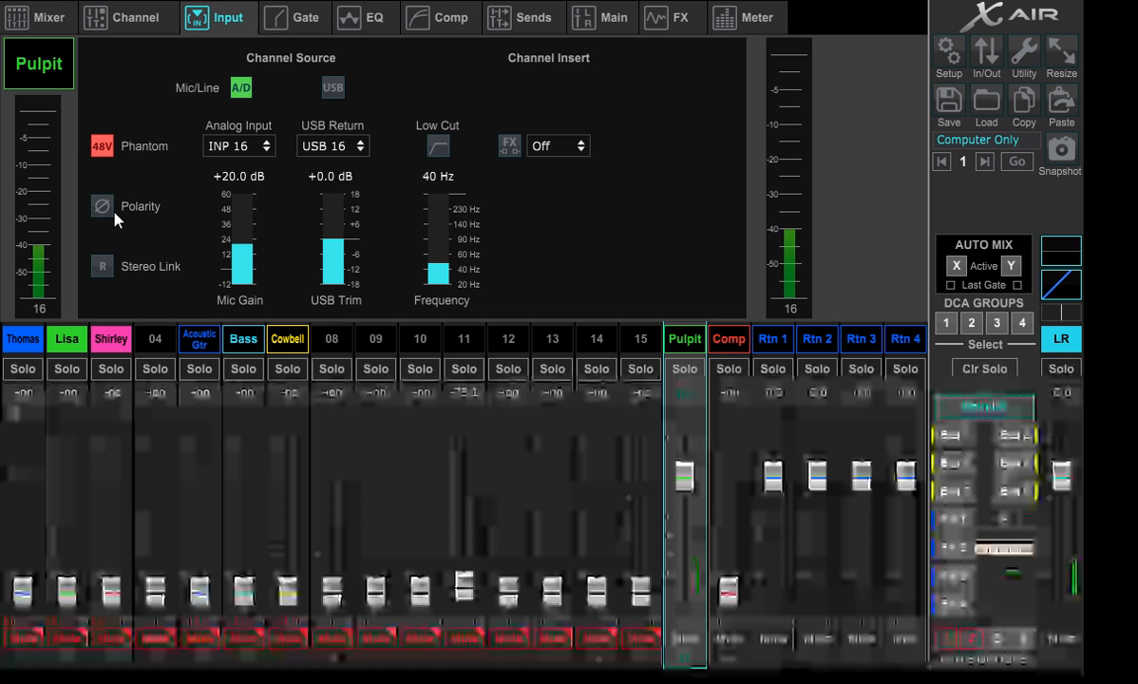
left_click(107, 201)
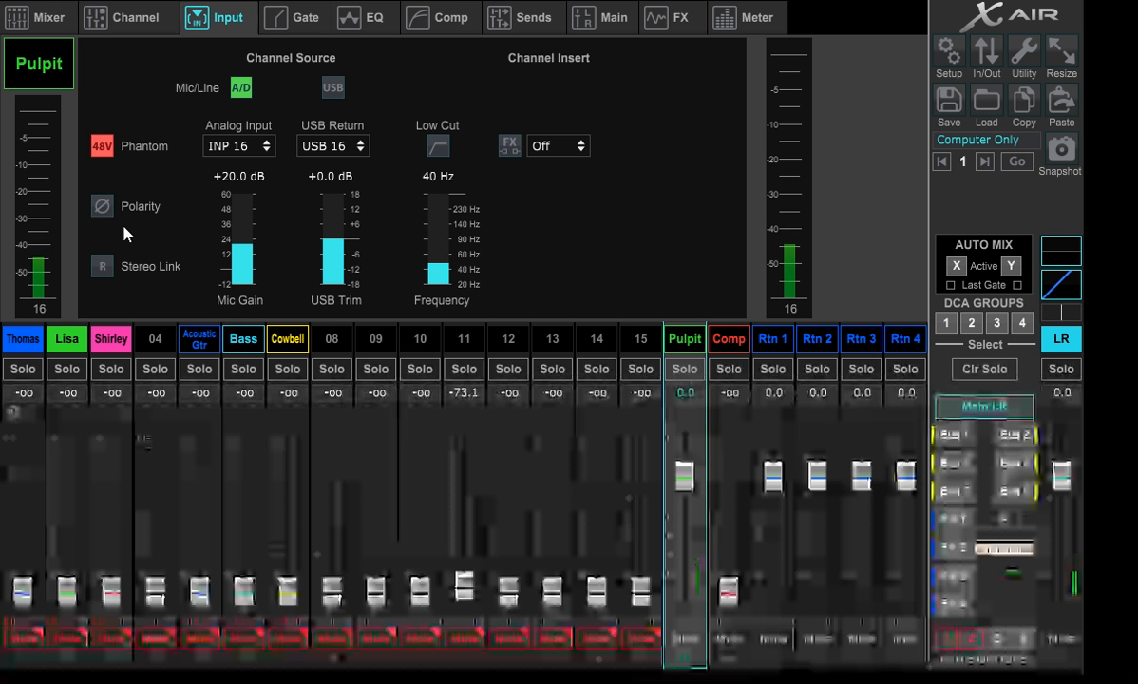
left_click(100, 209)
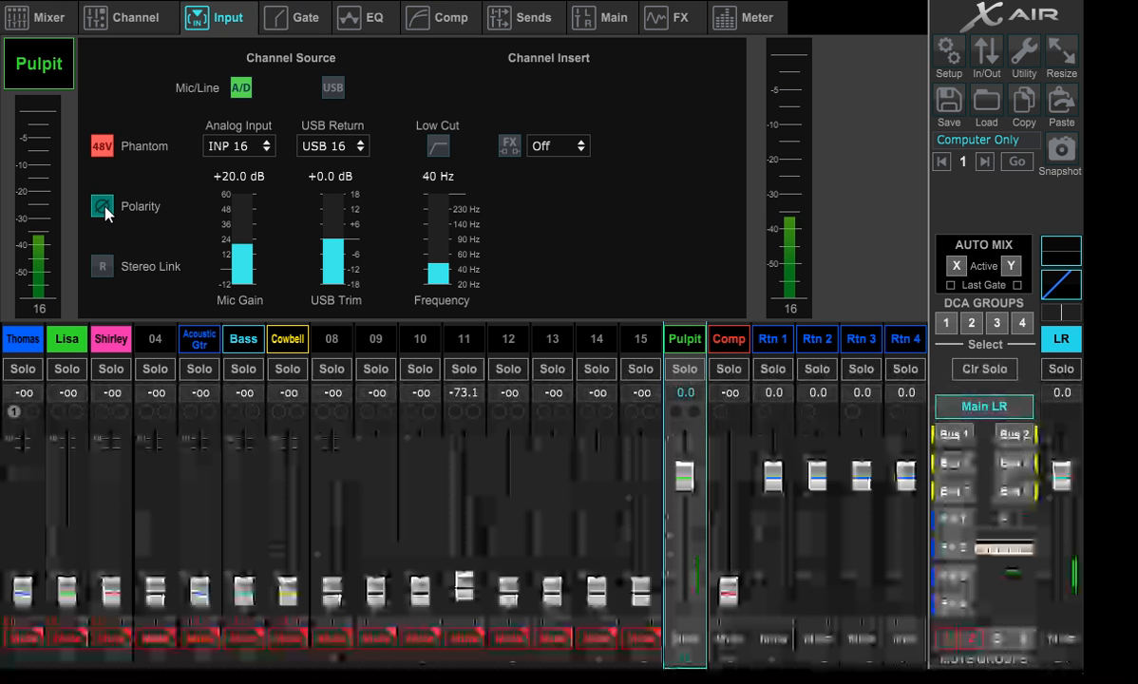
left_click(107, 211)
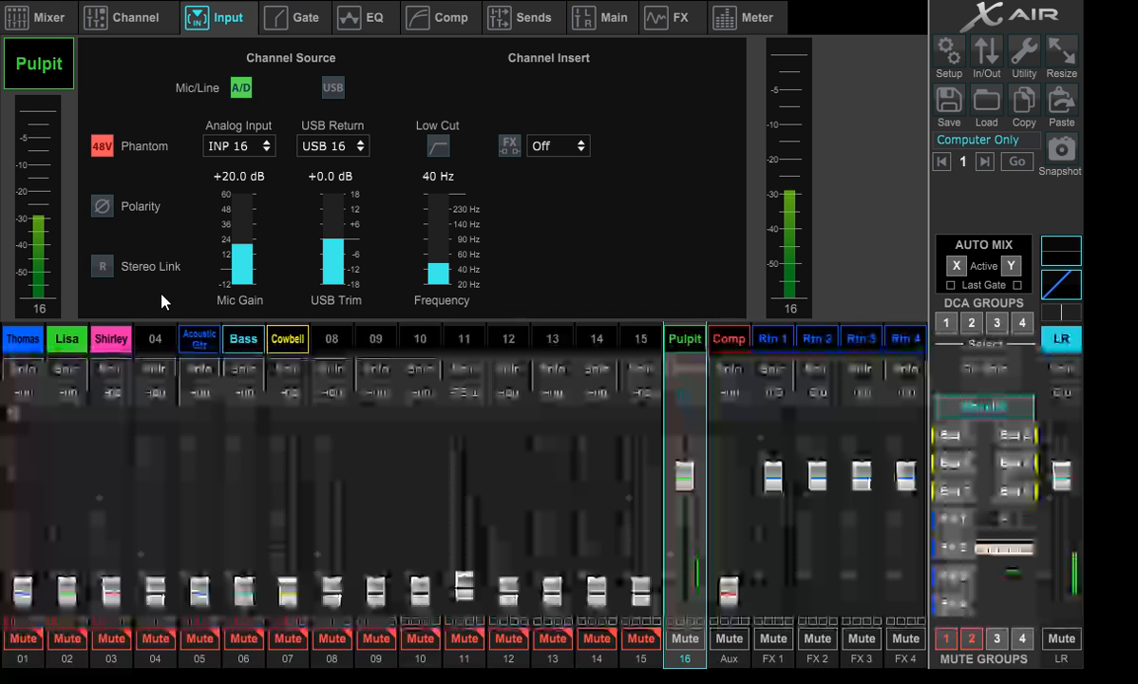
mouse_move(237, 253)
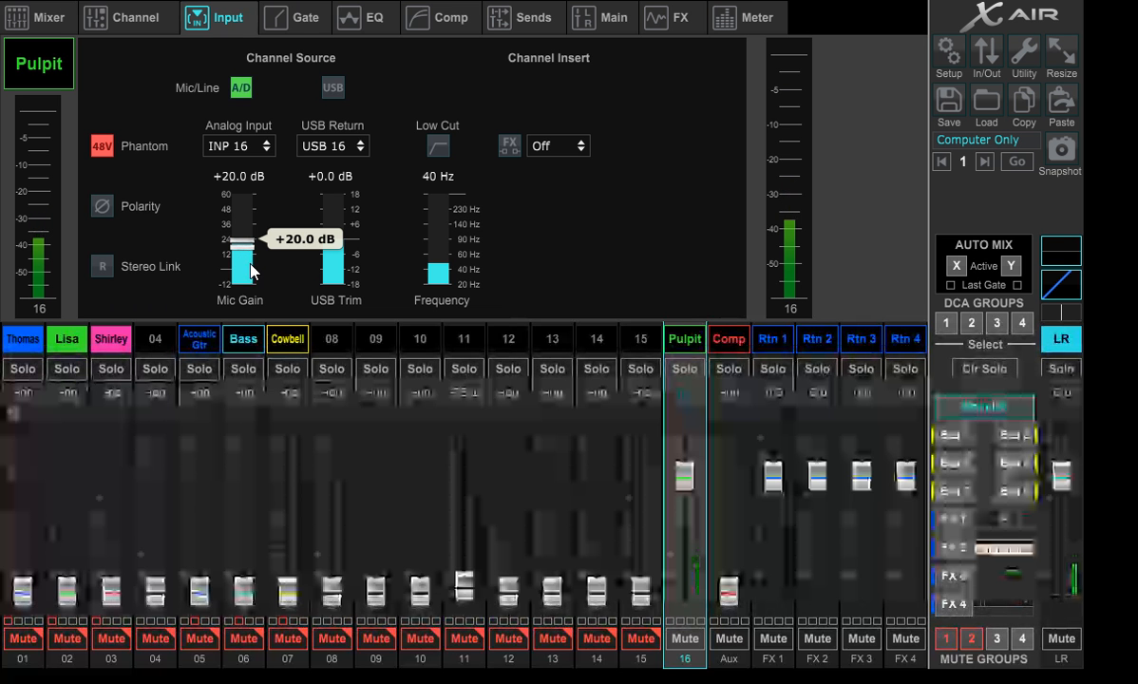
mouse_move(326, 243)
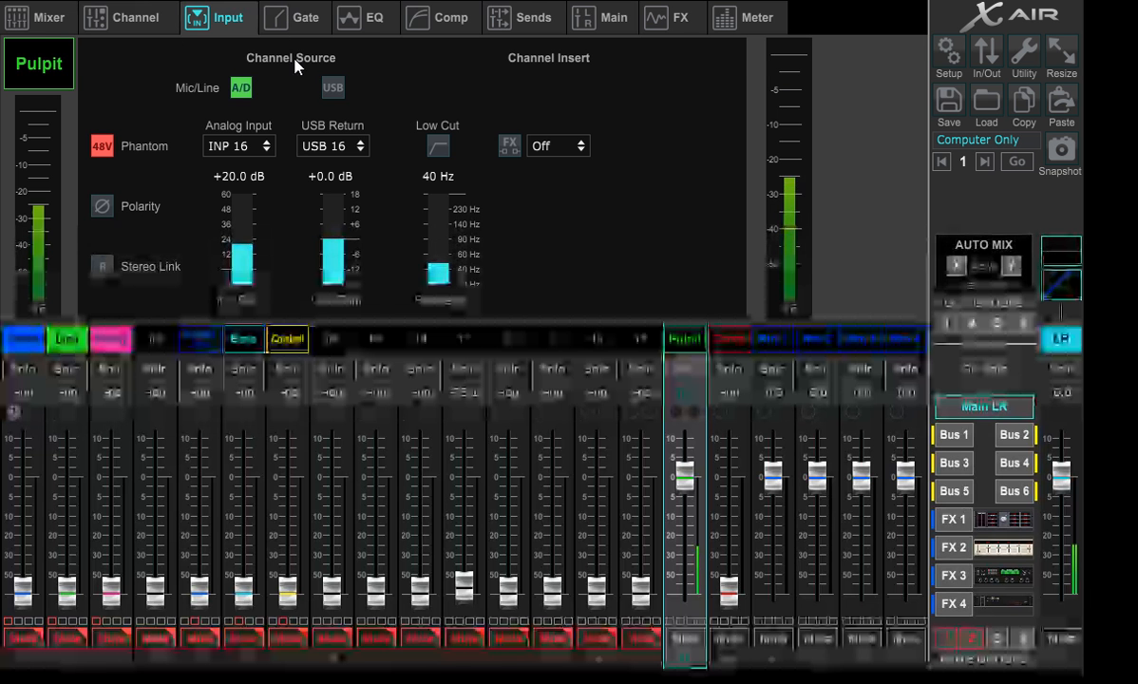
Return to the mixer overview and try the Pulpit channel's pan control.
left_click(44, 26)
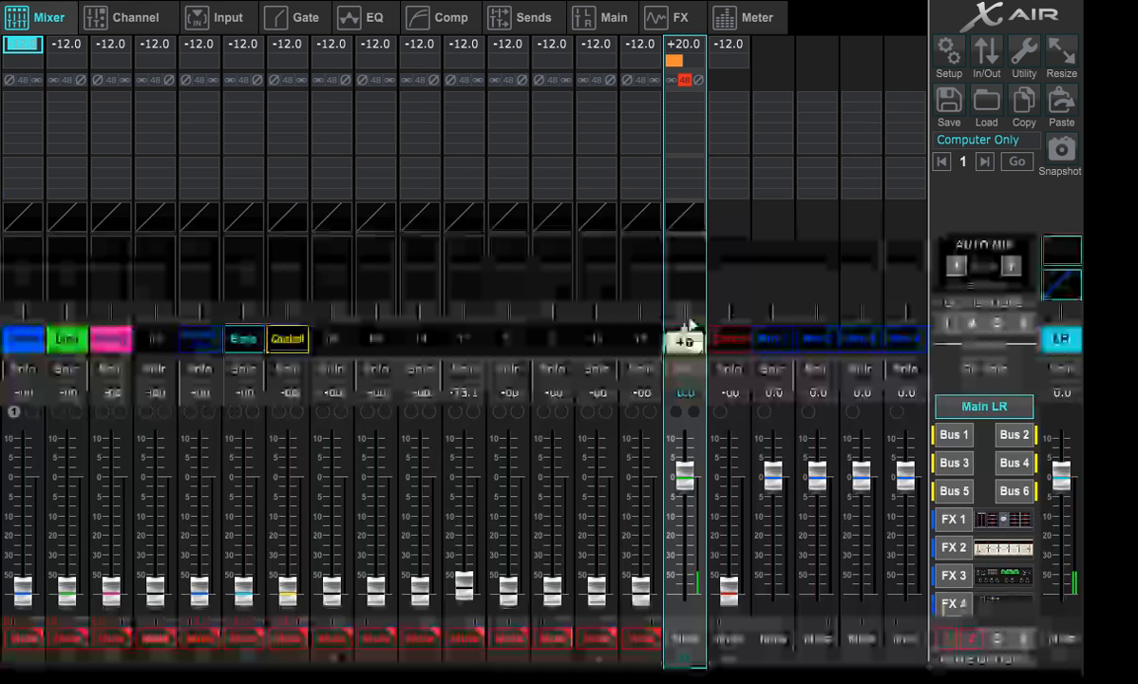
left_click_drag(683, 319, 682, 359)
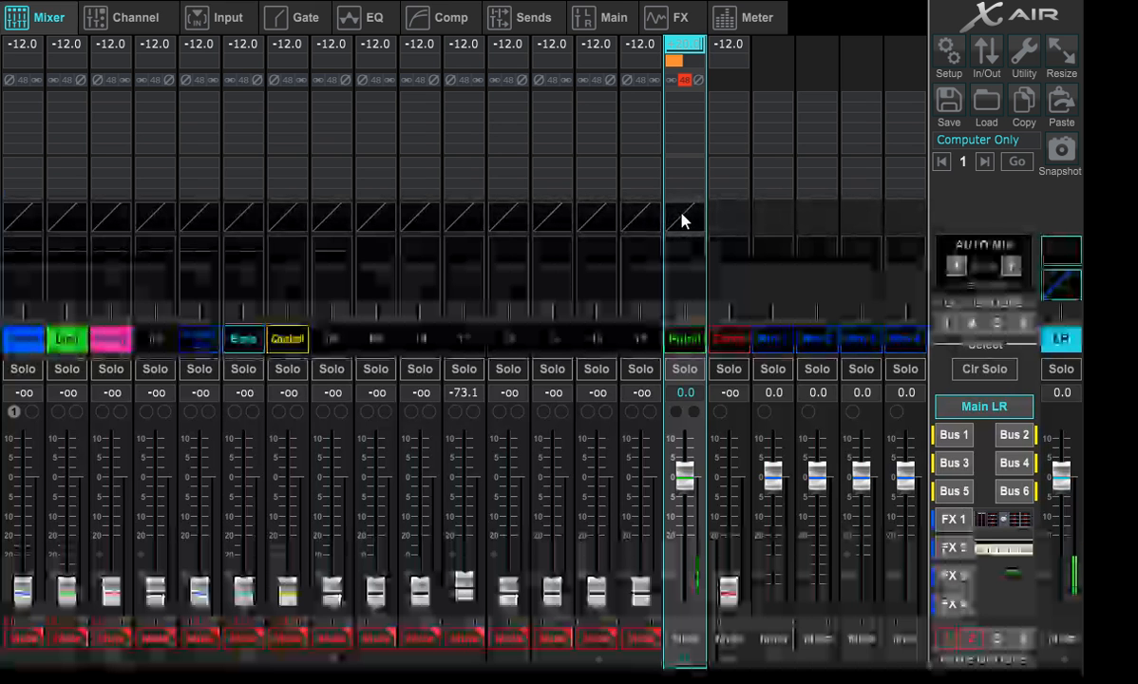
Enable the Pulpit channel's noise gate, open its settings and raise the threshold to -64.0 dB.
left_click(681, 221)
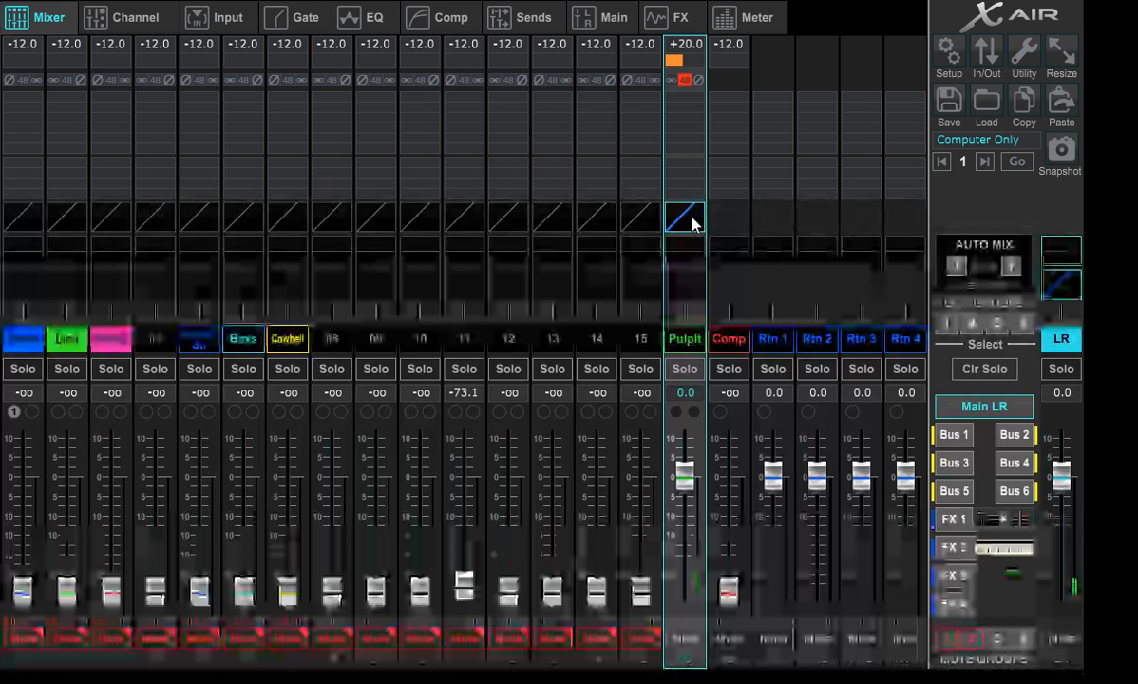
left_click(692, 222)
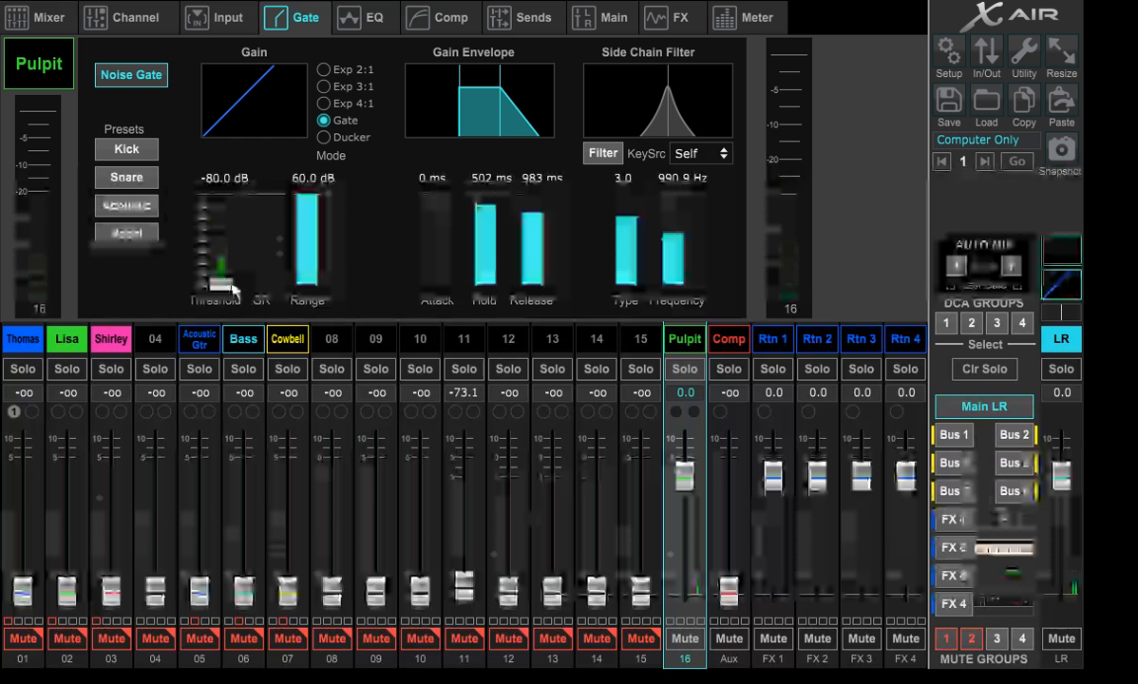
left_click_drag(226, 287, 241, 263)
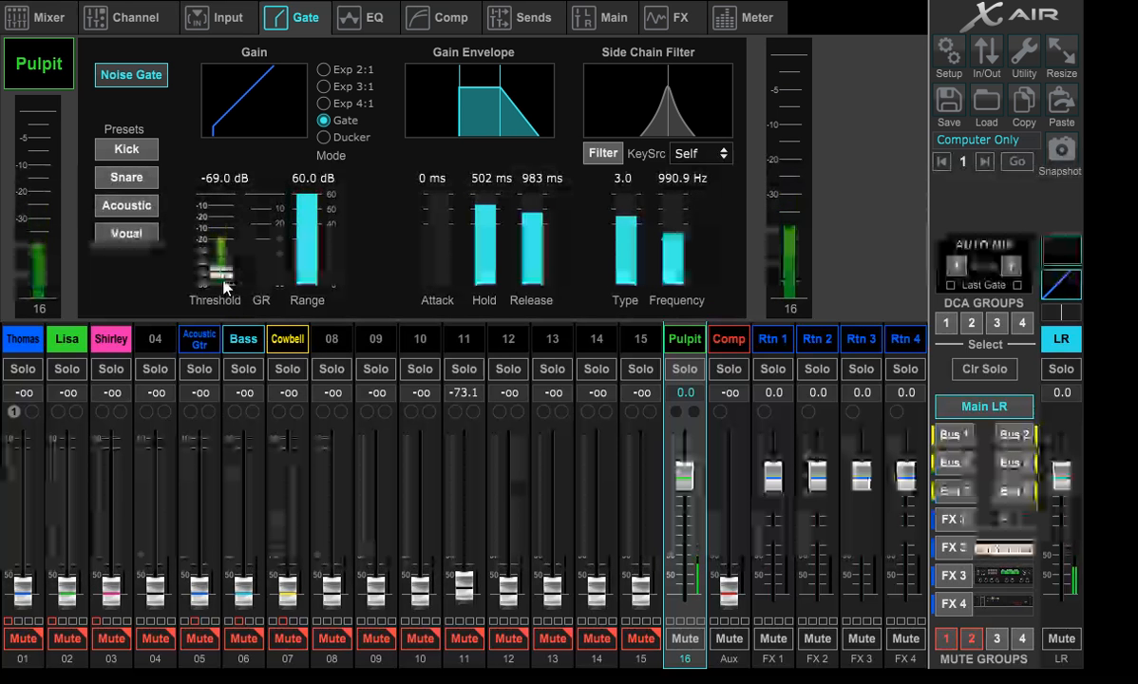
left_click_drag(228, 276, 228, 266)
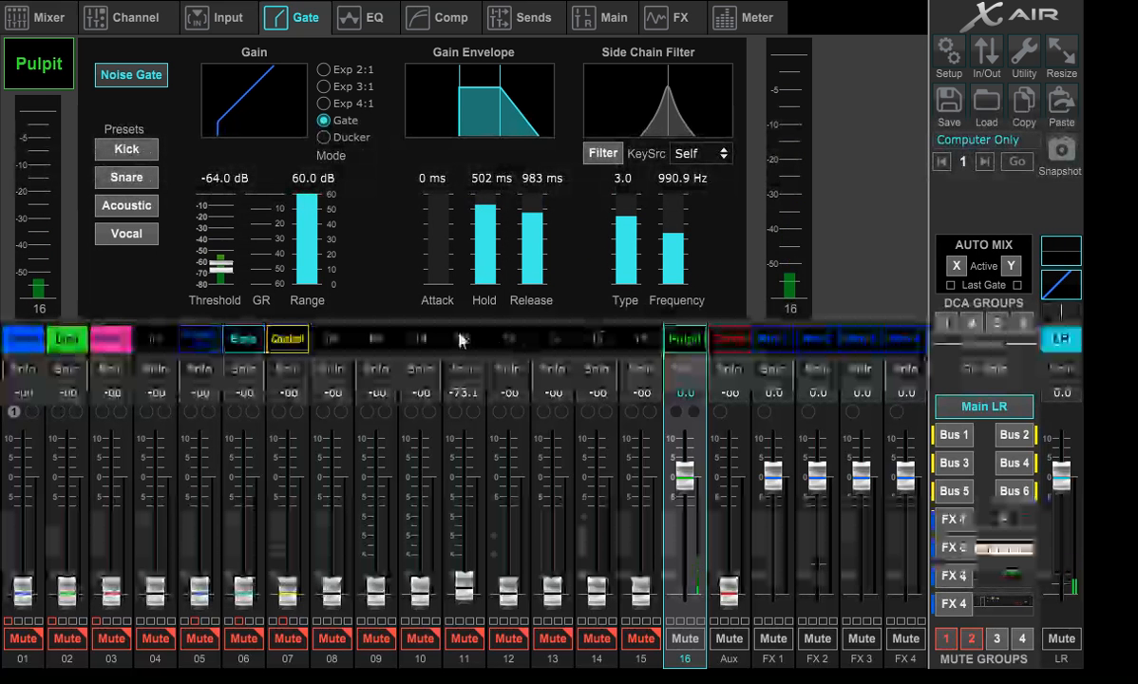
Open the Pulpit channel's EQ, enable the 40 Hz low cut and show the real-time analyzer as a spectrogram.
left_click(366, 29)
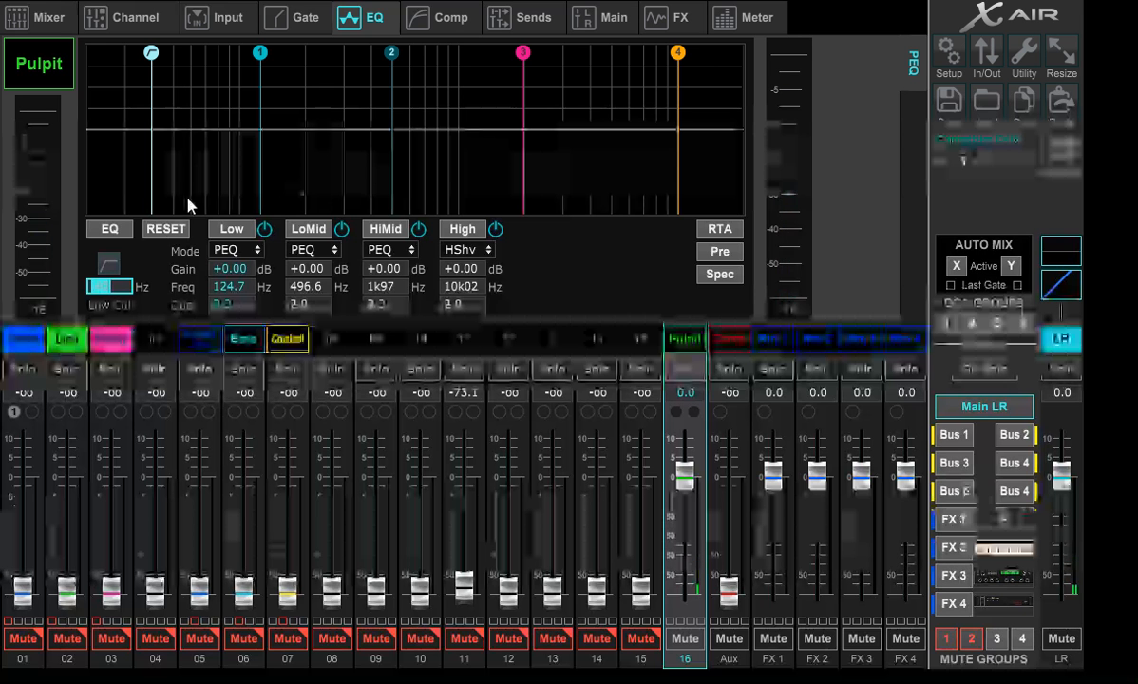
left_click(103, 262)
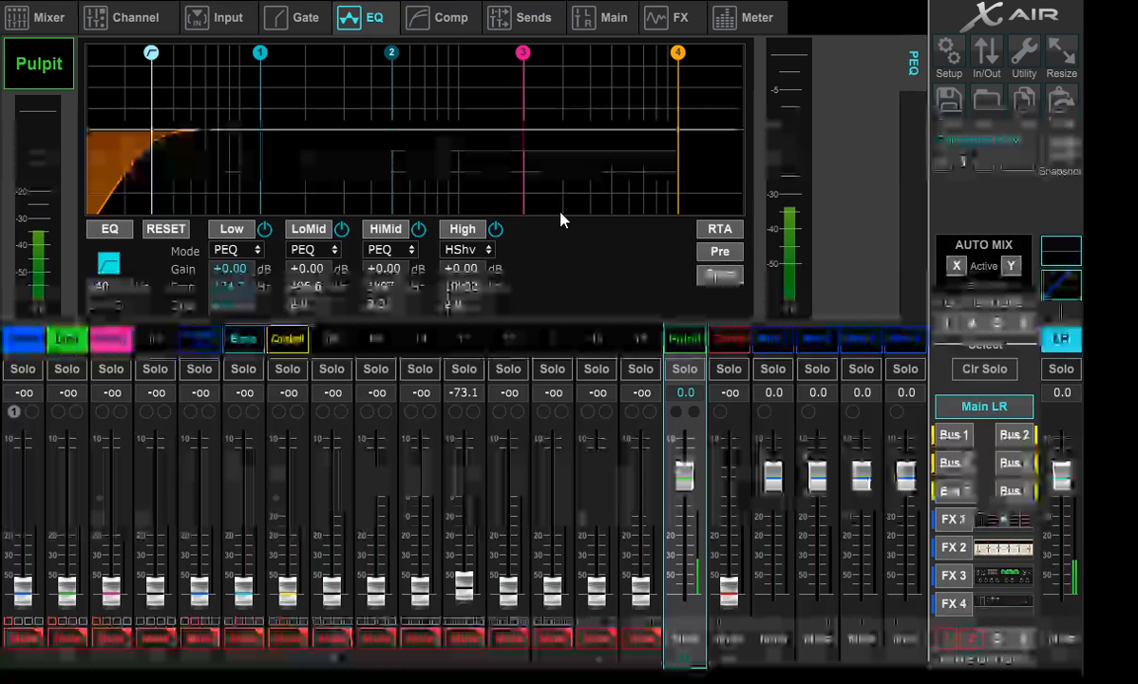
left_click(735, 232)
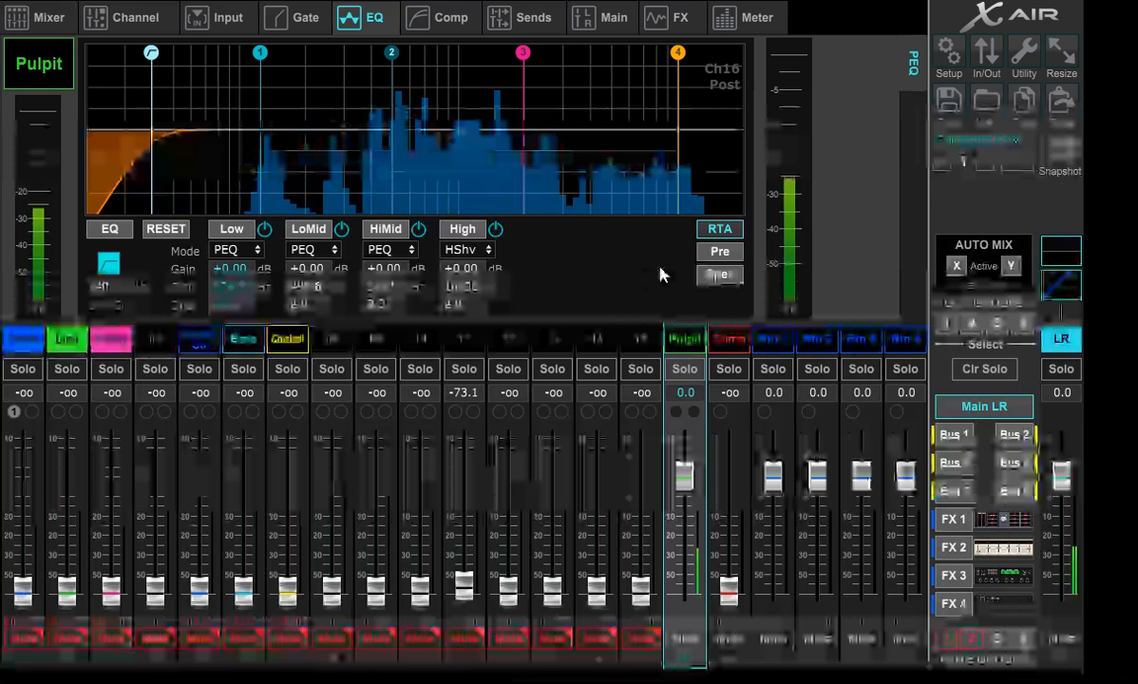
left_click(720, 275)
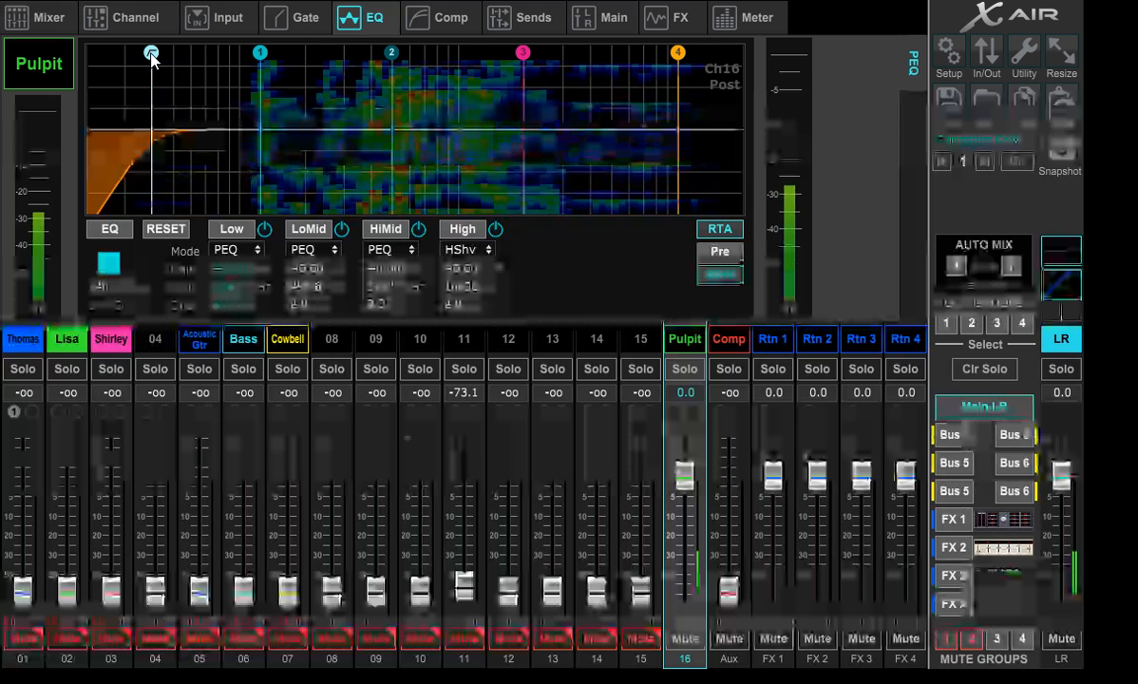
Sweep the low cut frequency up into the mids and down to the lowest setting, and return it to 40 Hz.
left_click_drag(151, 53, 375, 49)
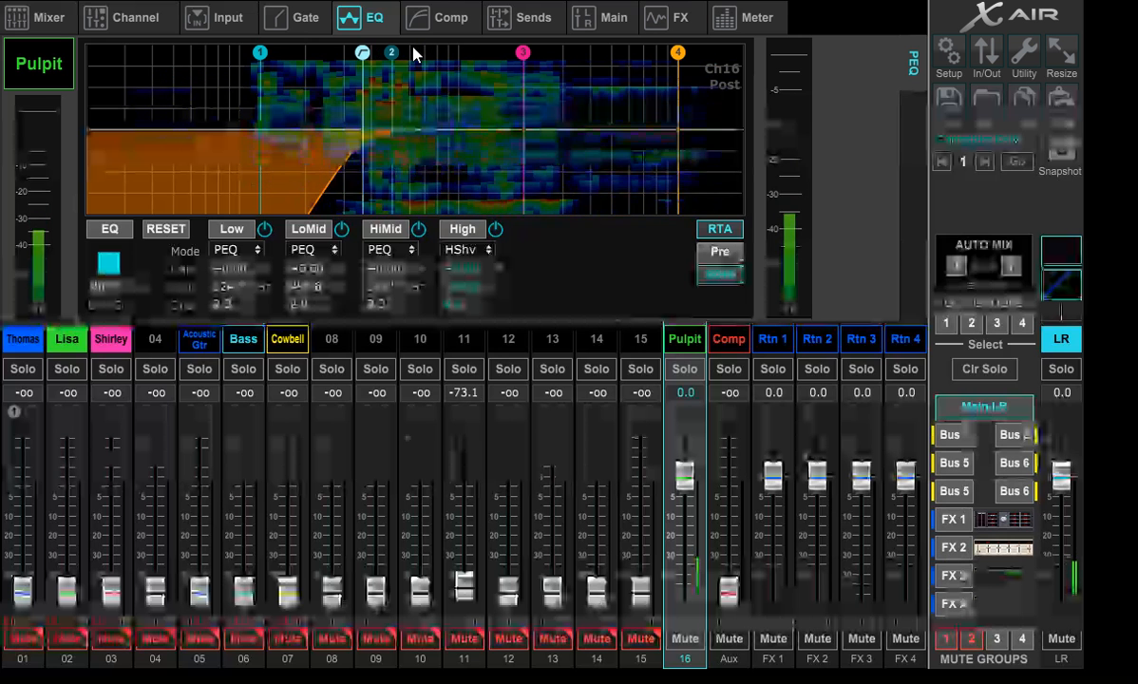
left_click_drag(371, 53, 89, 83)
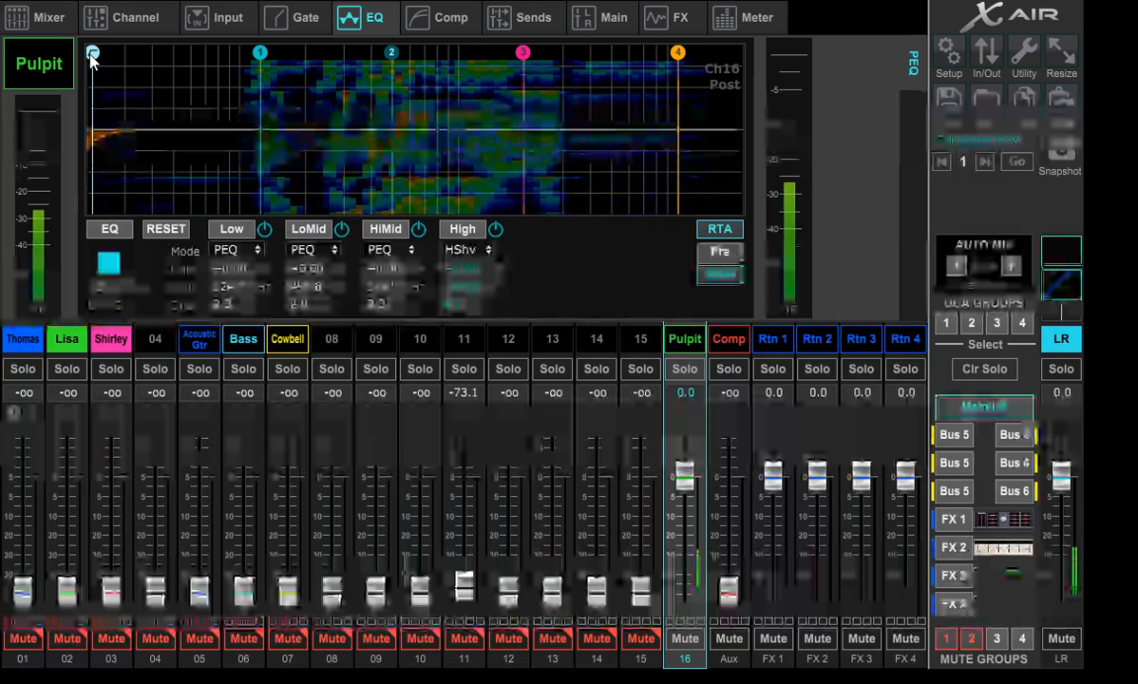
left_click_drag(92, 54, 152, 50)
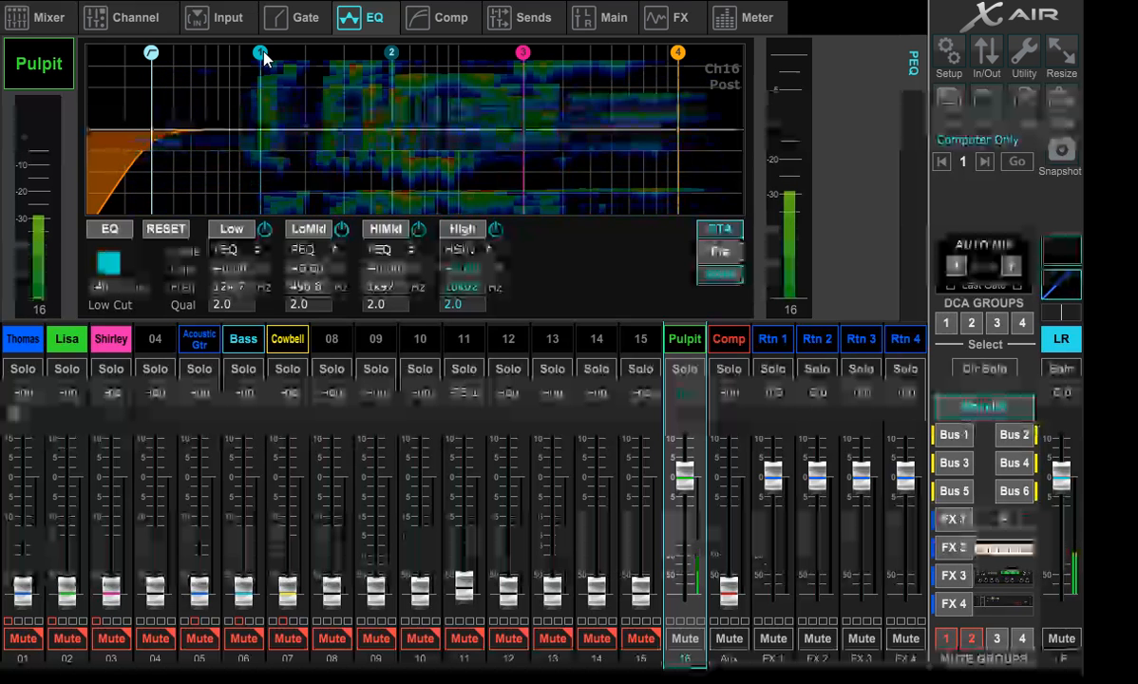
Give the Pulpit channel's Low EQ band a strong boost, switch on the EQ and place the band at 124.7 Hz.
left_click_drag(263, 57, 187, 52)
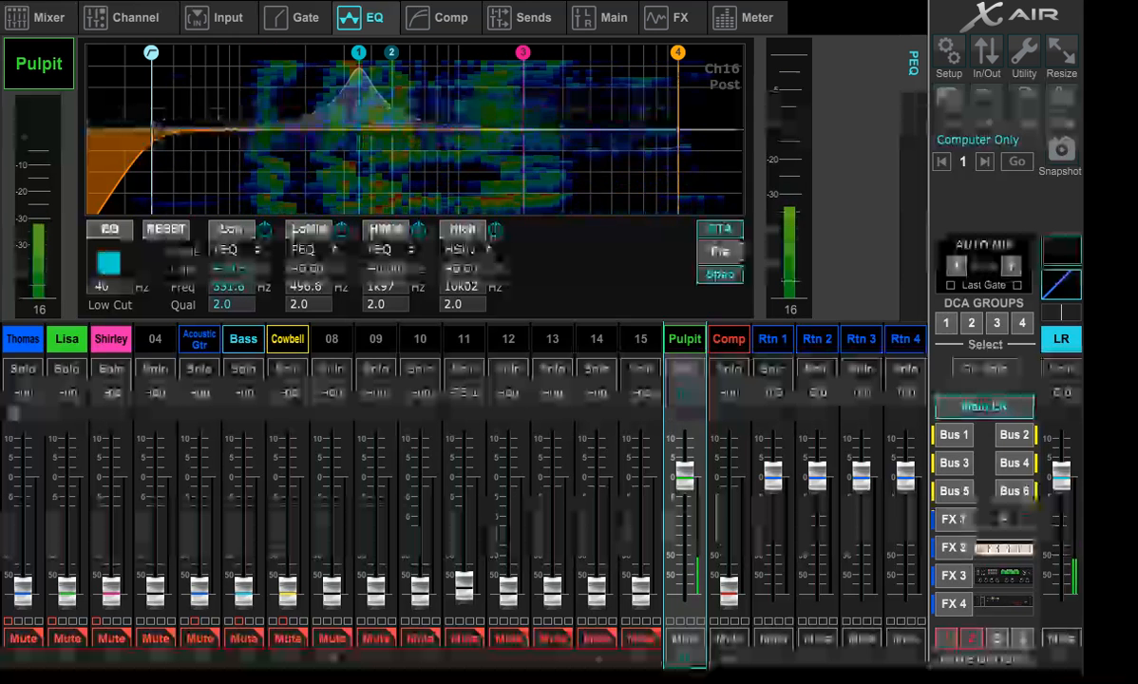
left_click_drag(346, 52, 353, 52)
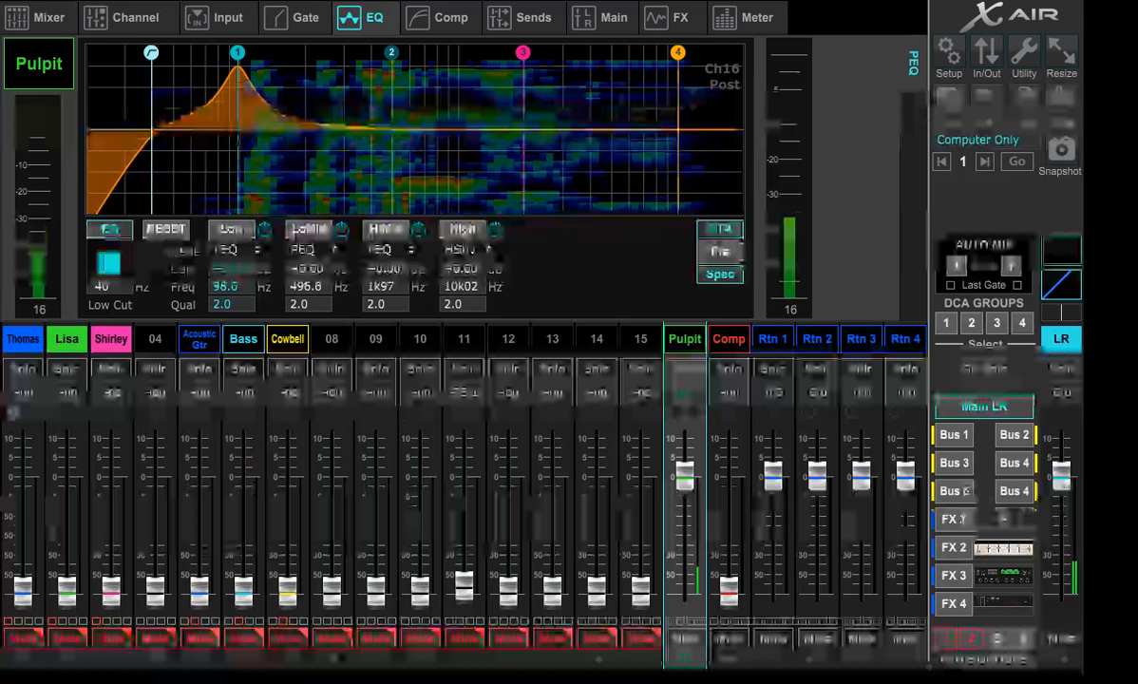
mouse_move(267, 66)
left_mouse_down()
mouse_move(256, 67)
mouse_move(270, 68)
left_mouse_up()
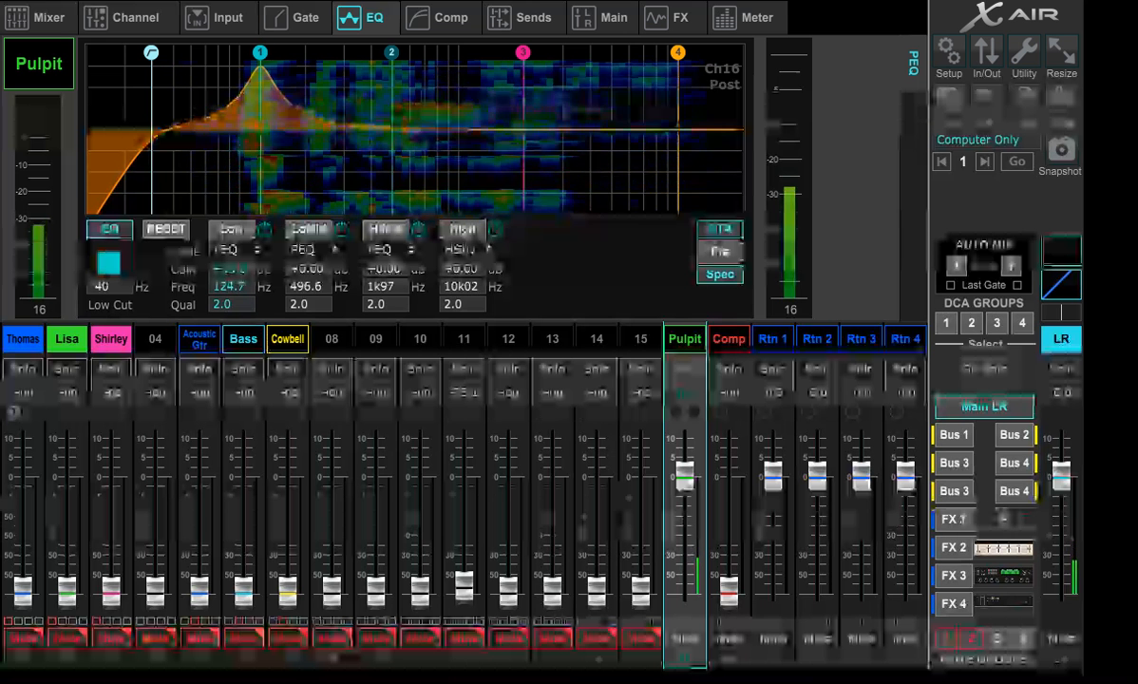
Sweep the boosted Low EQ band upward through the spectrum to 15k70 Hz to audition each frequency range.
left_click_drag(267, 67, 326, 67)
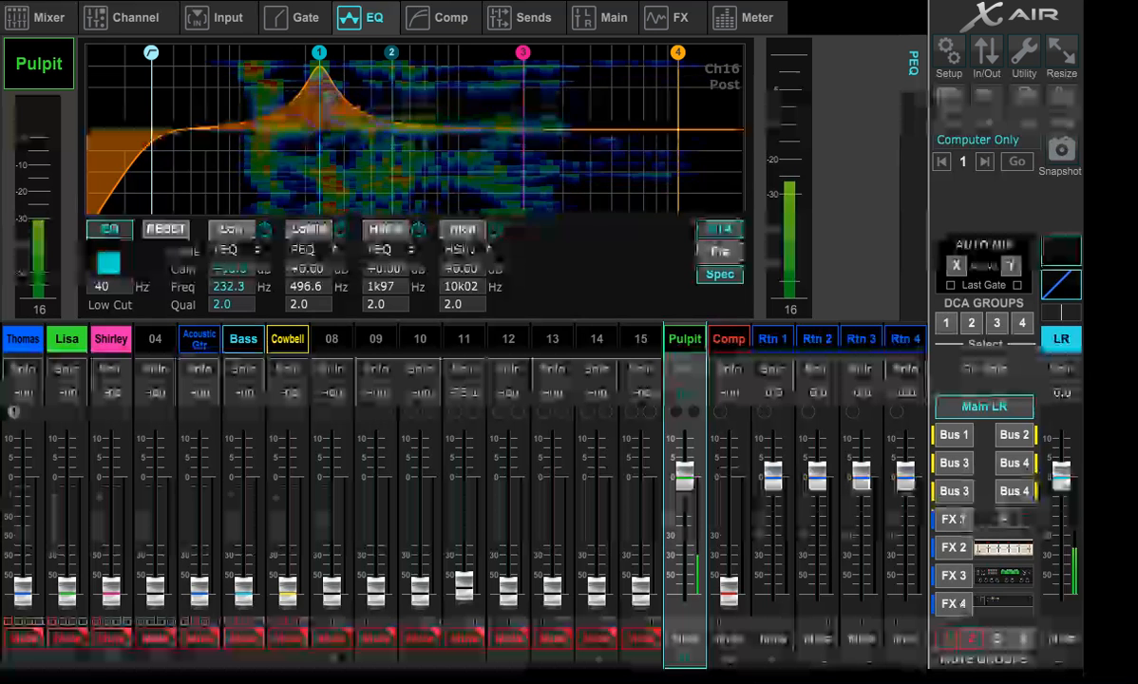
mouse_move(333, 66)
left_mouse_down()
mouse_move(325, 36)
mouse_move(341, 17)
mouse_move(325, 13)
mouse_move(338, 14)
left_mouse_up()
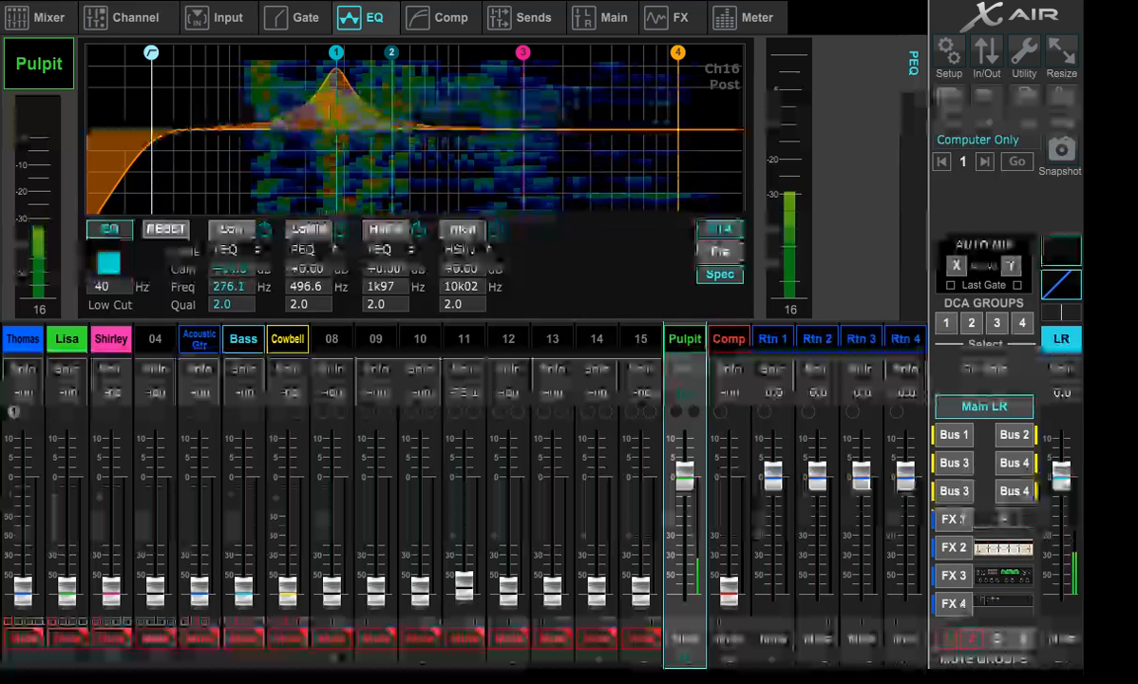
left_click_drag(336, 68, 382, 68)
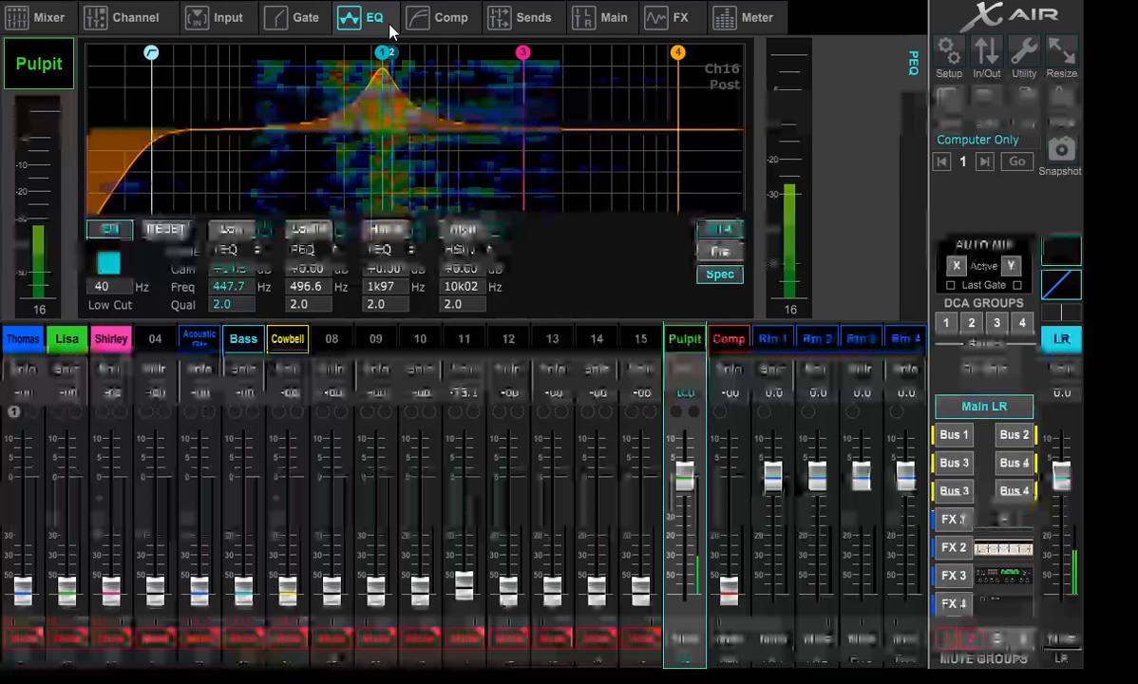
mouse_move(391, 47)
left_mouse_down()
mouse_move(491, 17)
mouse_move(411, 18)
mouse_move(469, 1)
left_mouse_up()
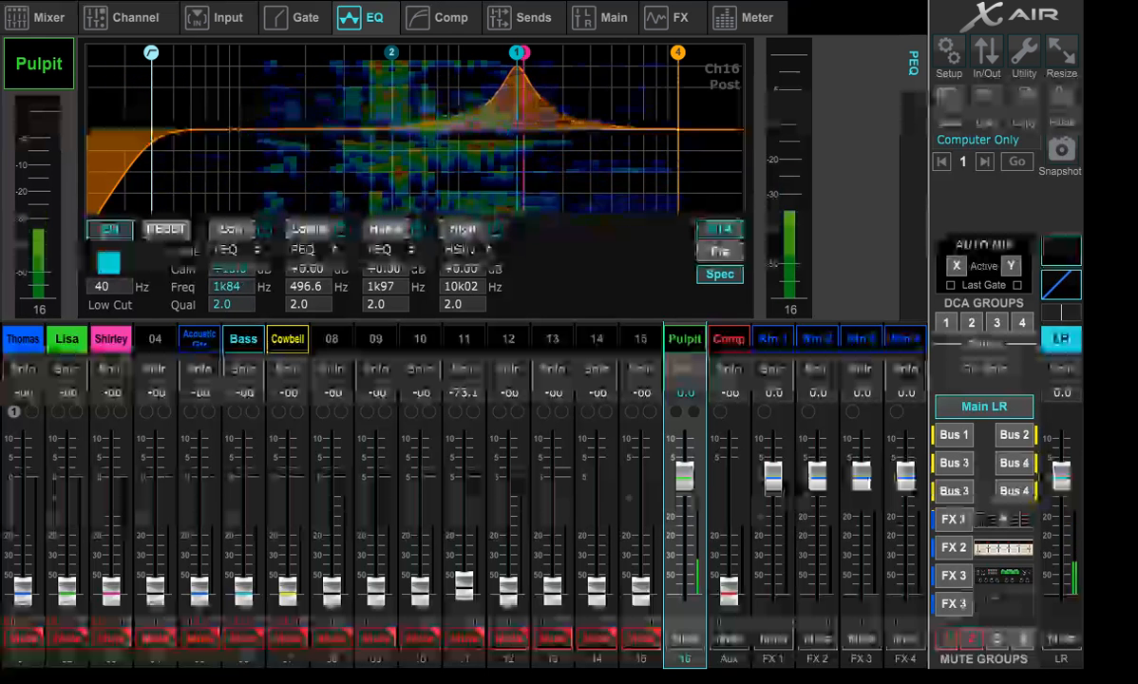
left_click_drag(565, 53, 579, 53)
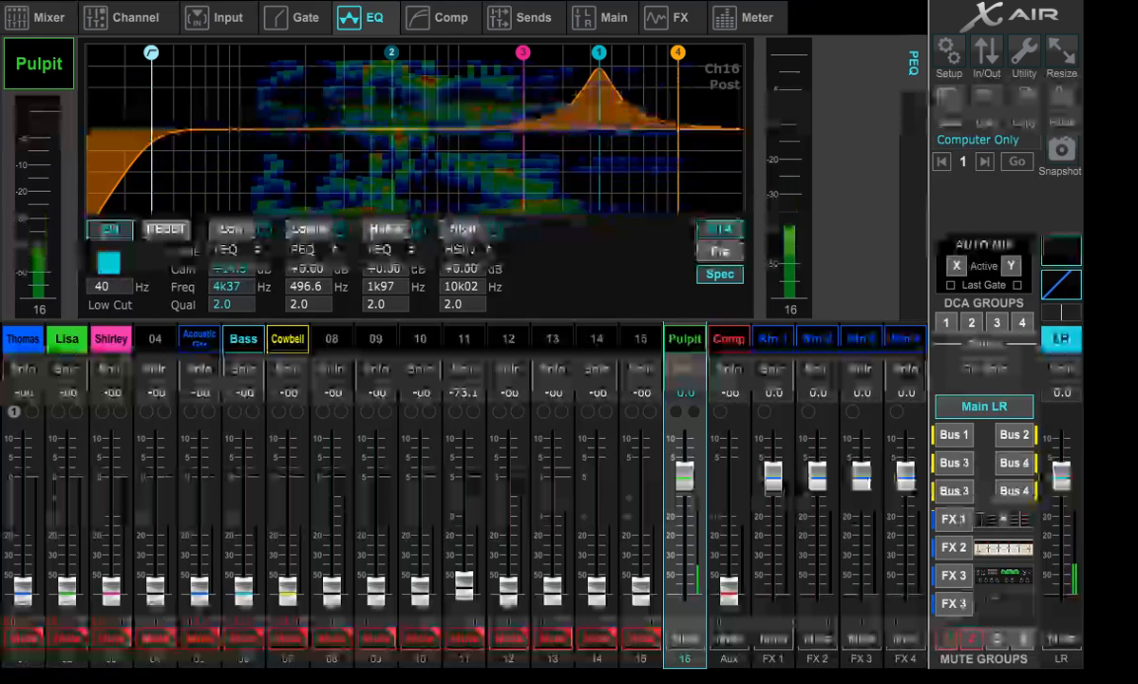
left_click_drag(675, 53, 720, 52)
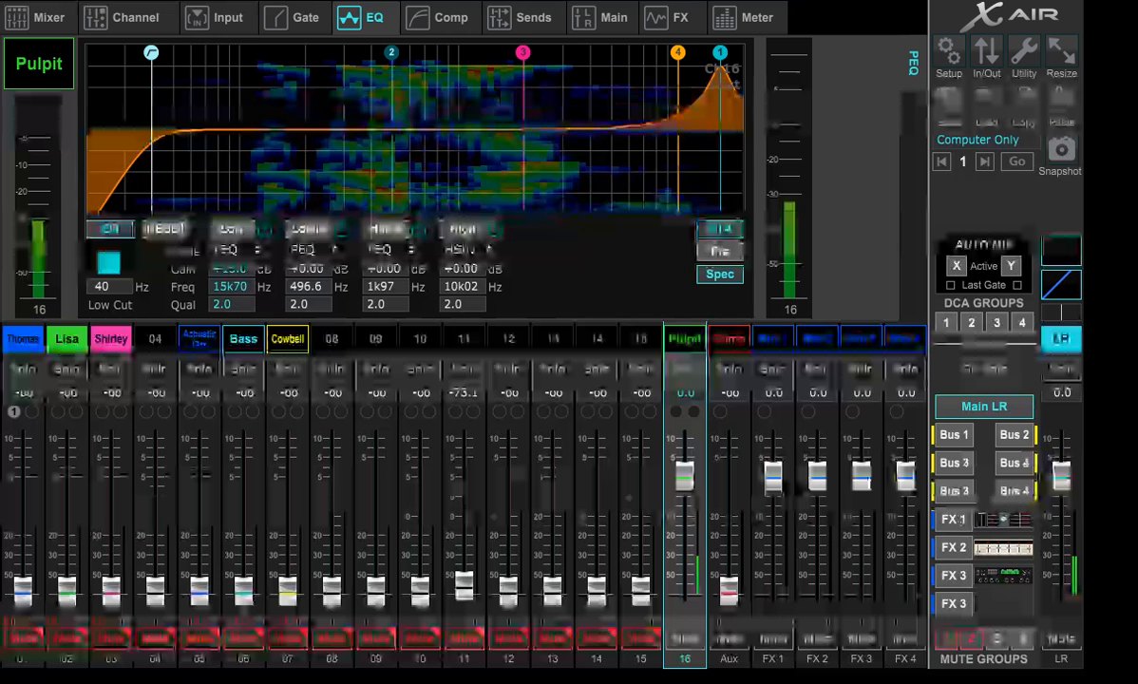
Sweep the boosted Low EQ band back down through the spectrum and flatten it to 0 dB at 124.7 Hz.
left_click_drag(739, 10, 639, 3)
left_click_drag(547, 52, 383, 52)
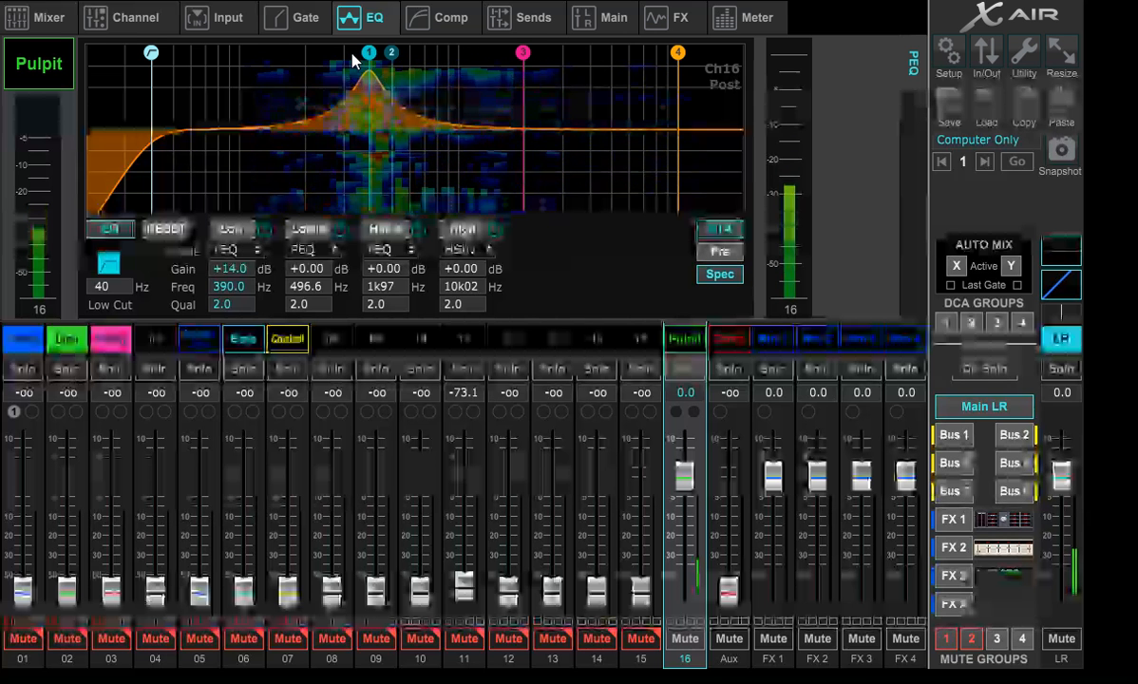
left_click_drag(353, 59, 259, 114)
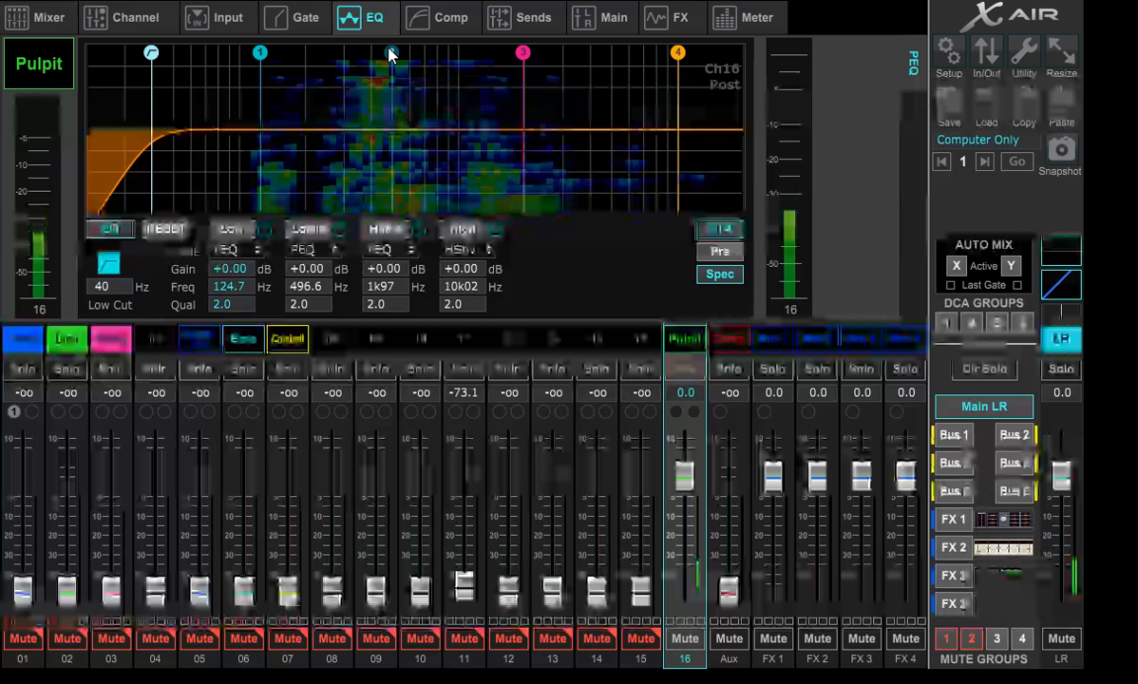
Audition the LoMid EQ band at a 15 dB boost with different quality values, and cut it 8 dB at 570.2 Hz with quality 5.0.
mouse_move(389, 52)
left_mouse_down()
mouse_move(335, 57)
mouse_move(398, 57)
left_mouse_up()
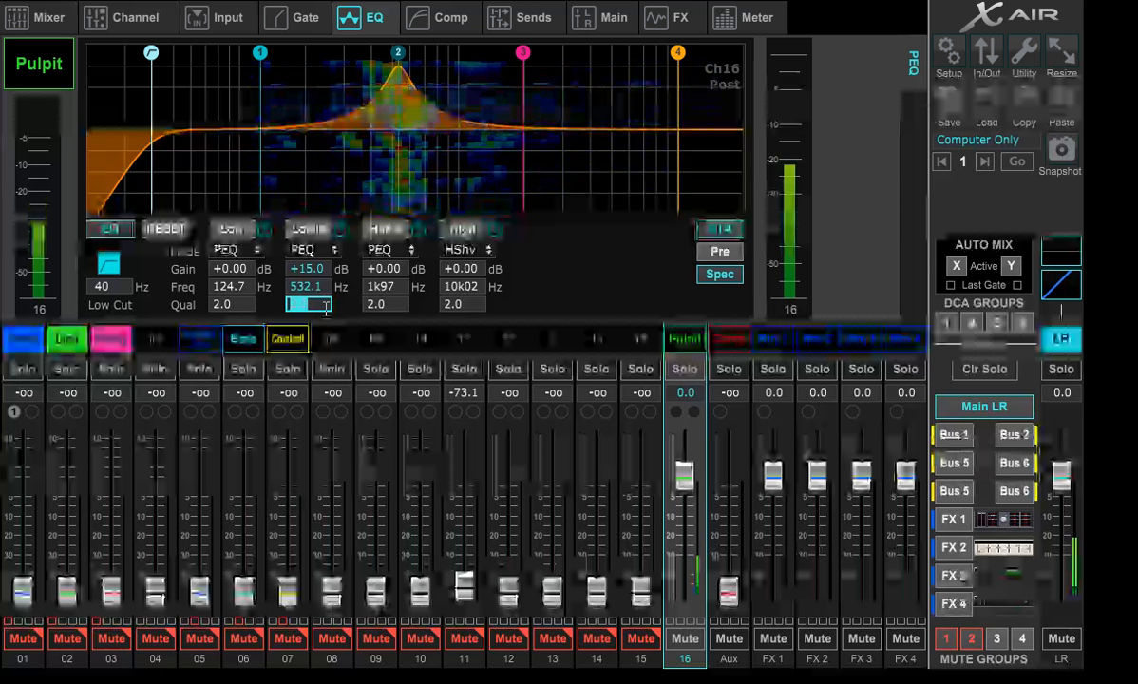
type("1")
key("Return")
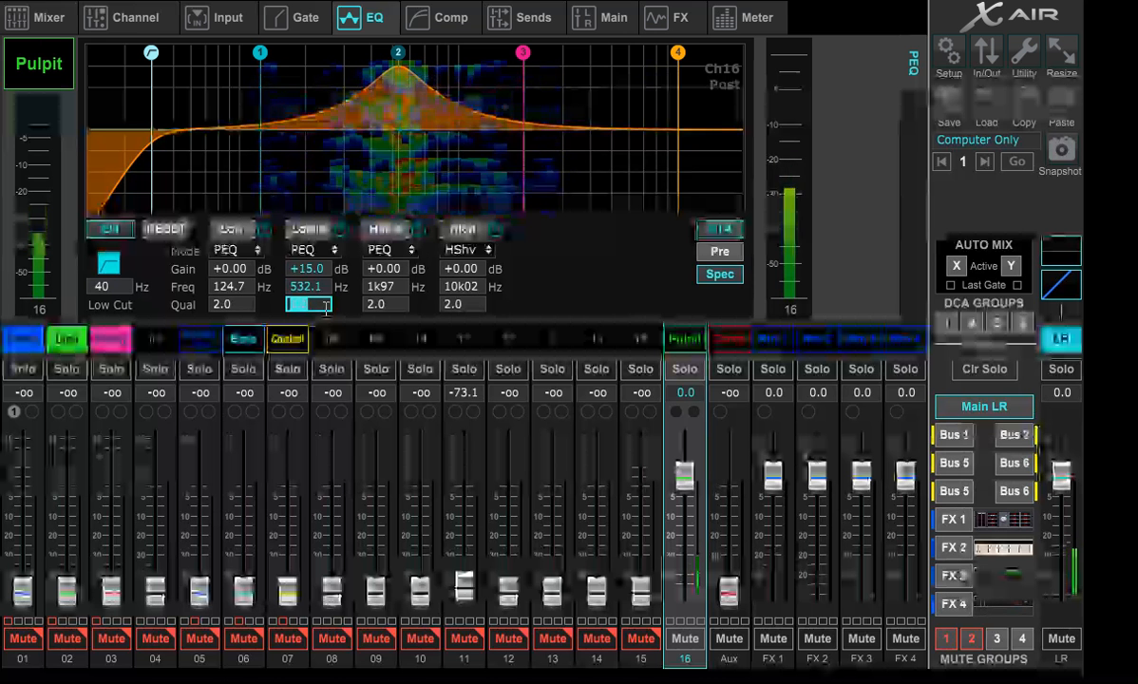
type("2")
key("Return")
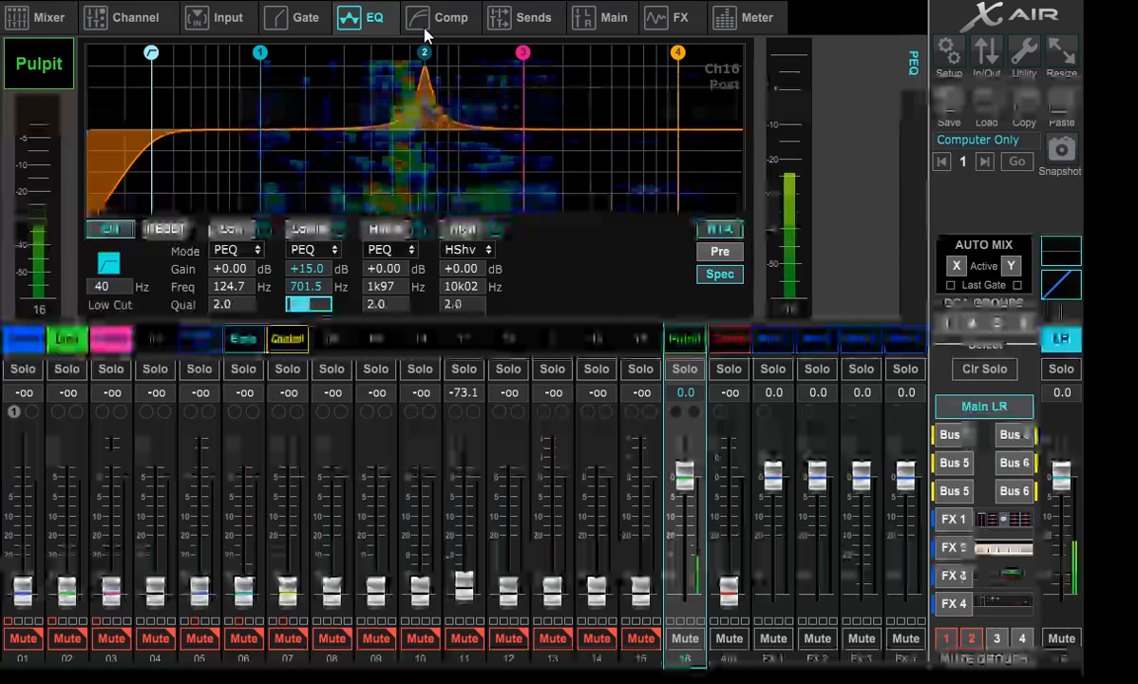
left_click_drag(425, 33, 410, 32)
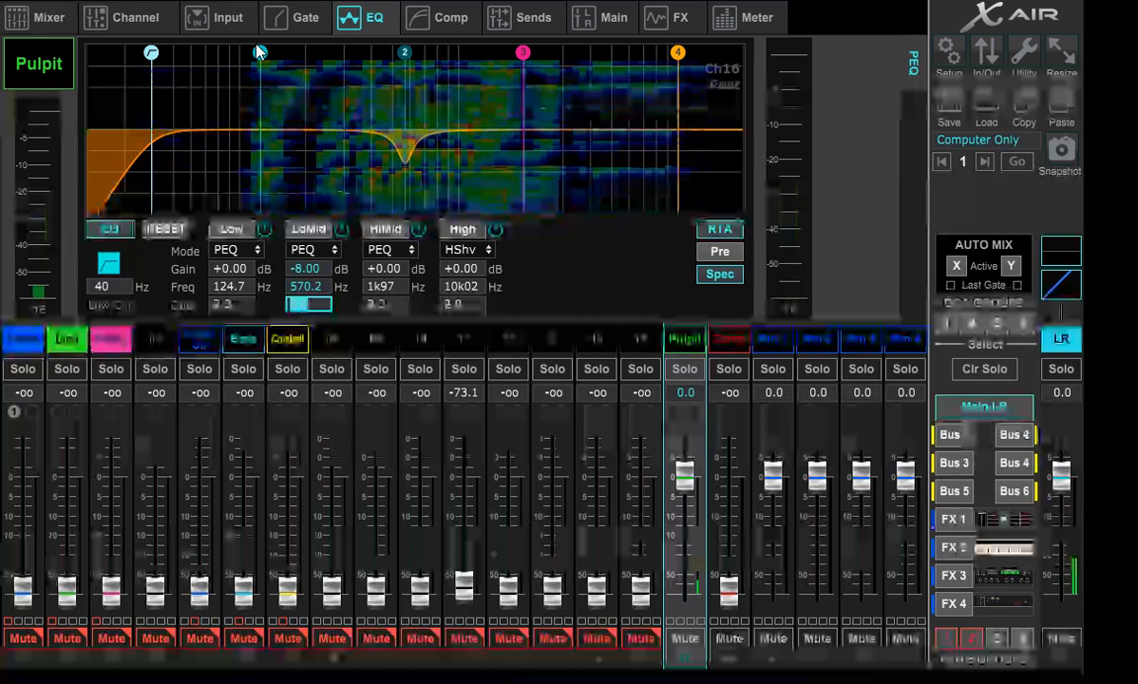
Boost the Low EQ band by 2.5 dB at 133.7 Hz with a quality of 1.0.
mouse_move(261, 55)
left_mouse_down()
mouse_move(259, 10)
mouse_move(269, 34)
left_mouse_up()
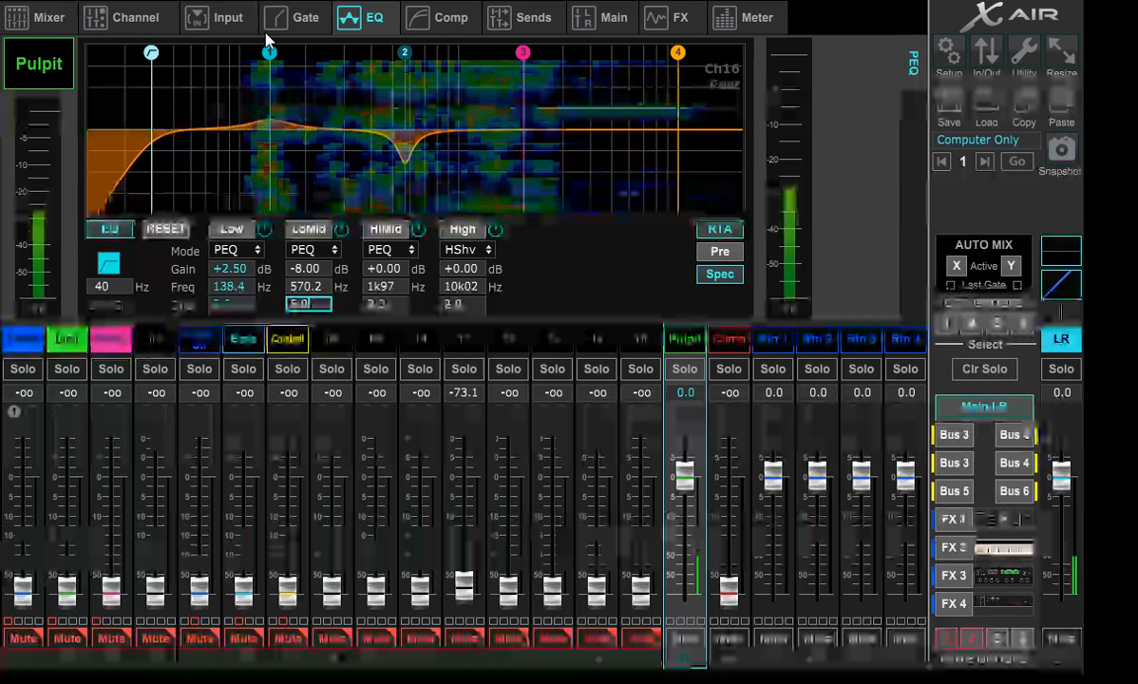
left_click(236, 303)
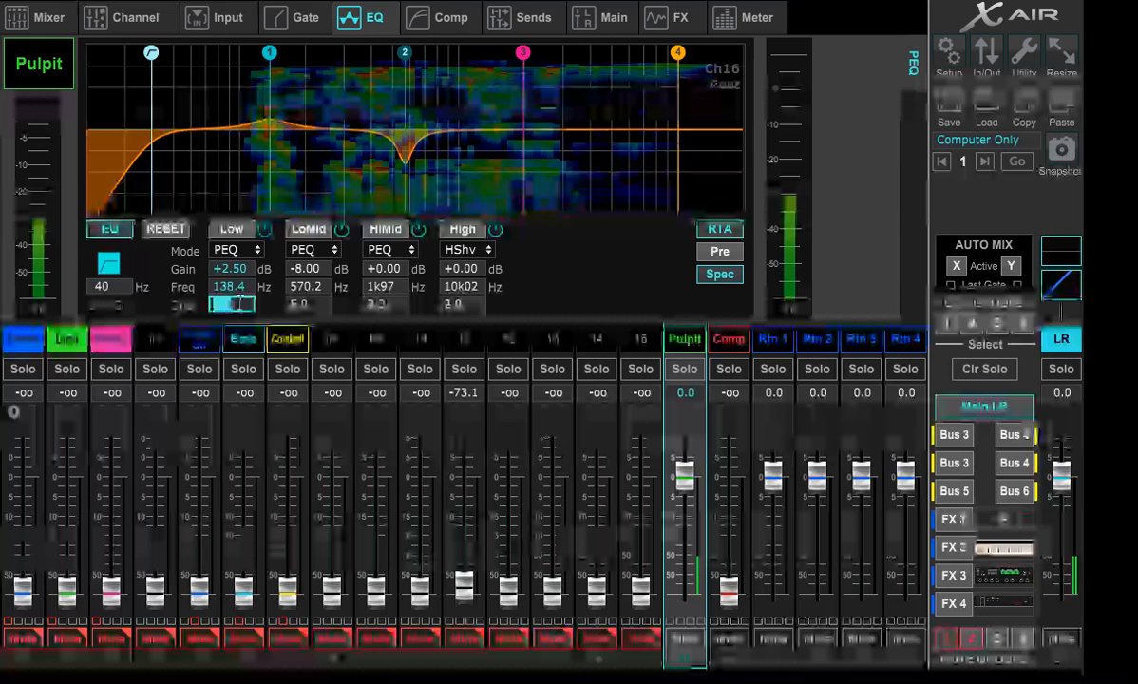
type("1")
key("Return")
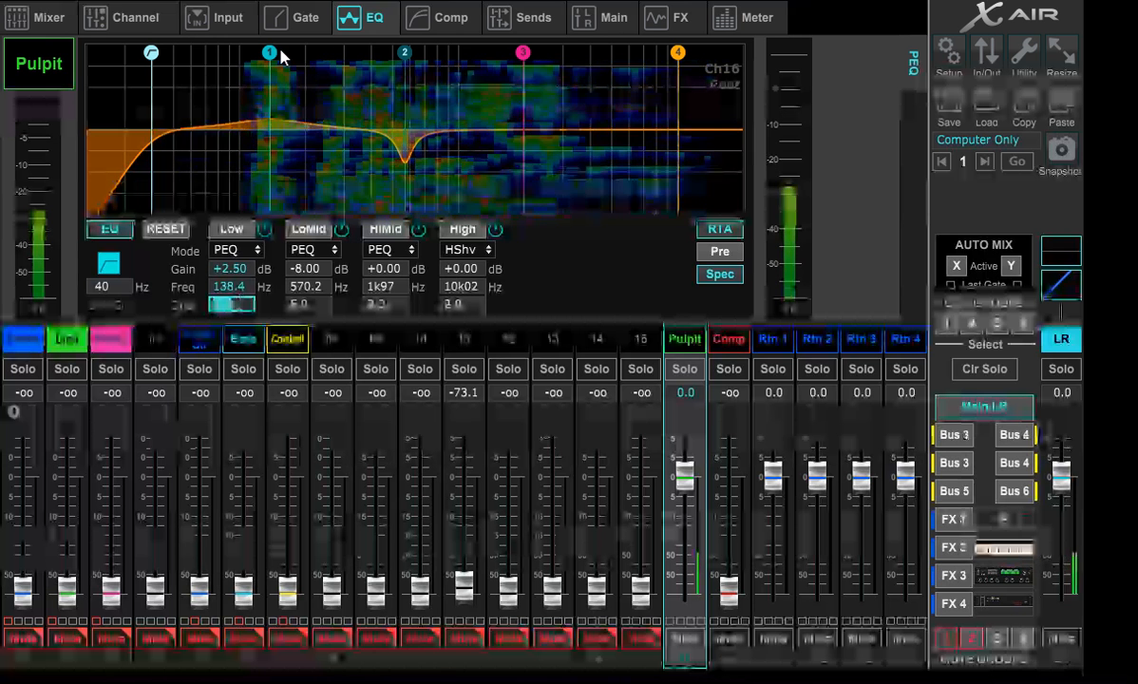
mouse_move(272, 59)
left_mouse_down()
mouse_move(271, 21)
mouse_move(265, 55)
left_mouse_up()
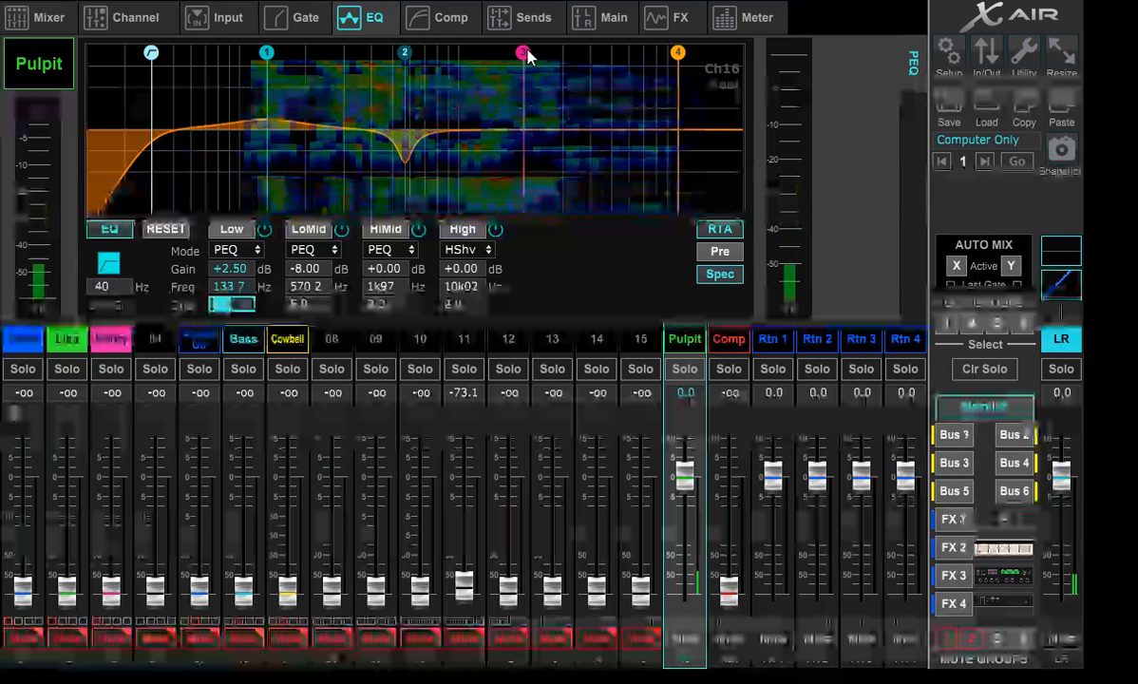
Audition the HiMid EQ band at 15 dB, settle it at +4 dB and 2k04 Hz, and raise the High shelf by 1 dB.
mouse_move(524, 52)
left_mouse_down()
mouse_move(432, 51)
mouse_move(589, 54)
mouse_move(497, 52)
mouse_move(532, 51)
left_mouse_up()
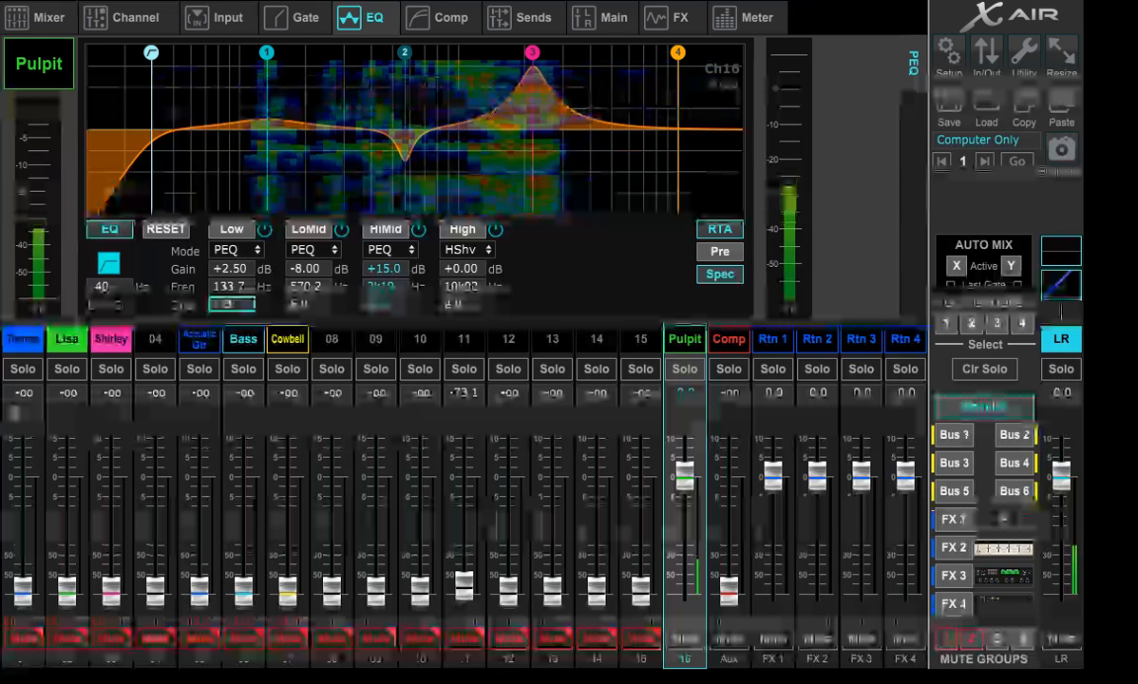
left_click_drag(535, 62, 530, 102)
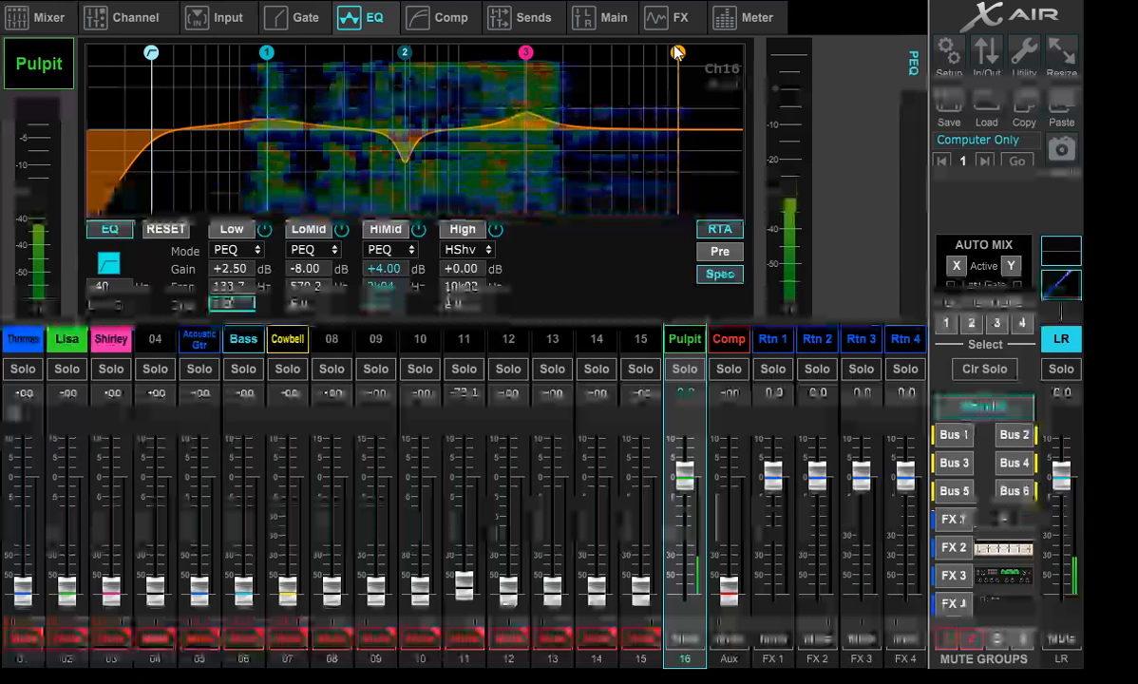
mouse_move(679, 54)
left_mouse_down()
mouse_move(643, 76)
mouse_move(650, 31)
mouse_move(658, 51)
left_mouse_up()
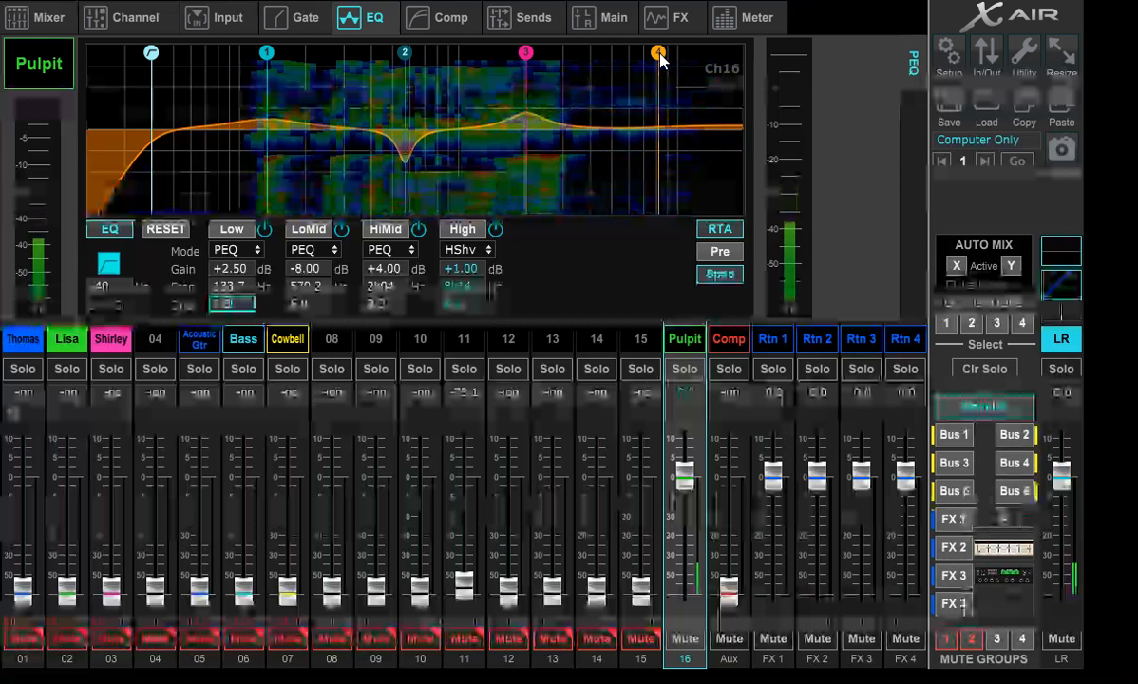
Audition the High shelf with strong and moderate boosts from the upper mids up, and cut it at 4k52 Hz.
left_click_drag(662, 54, 588, 27)
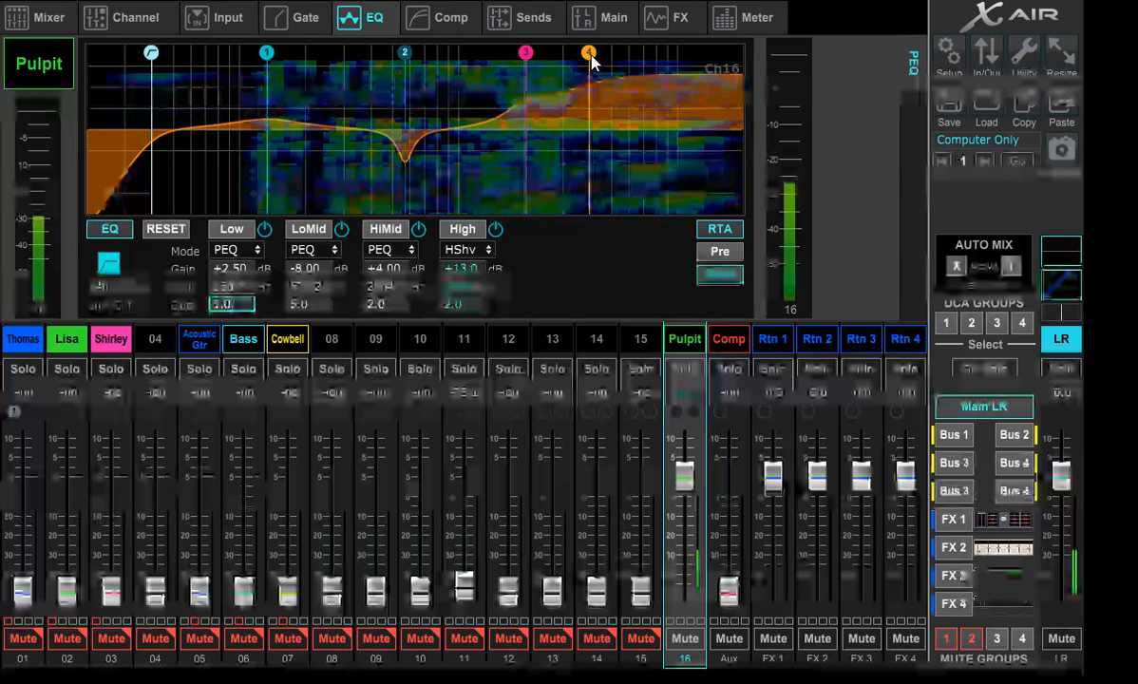
left_click_drag(591, 61, 584, 188)
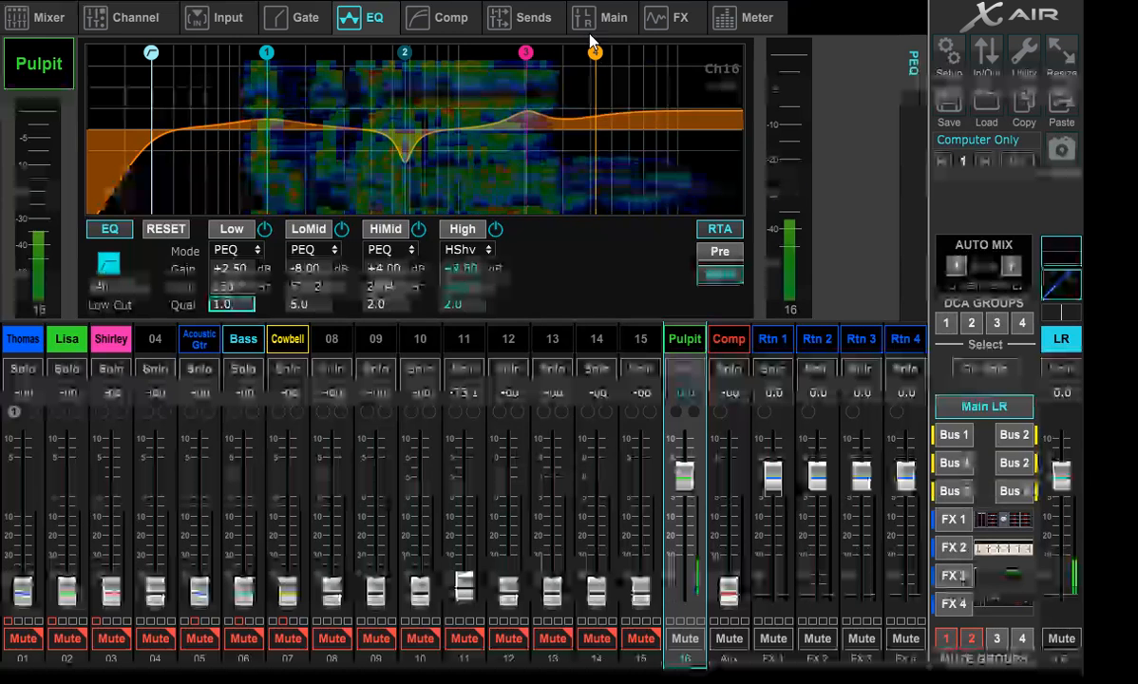
left_click_drag(590, 36, 602, 3)
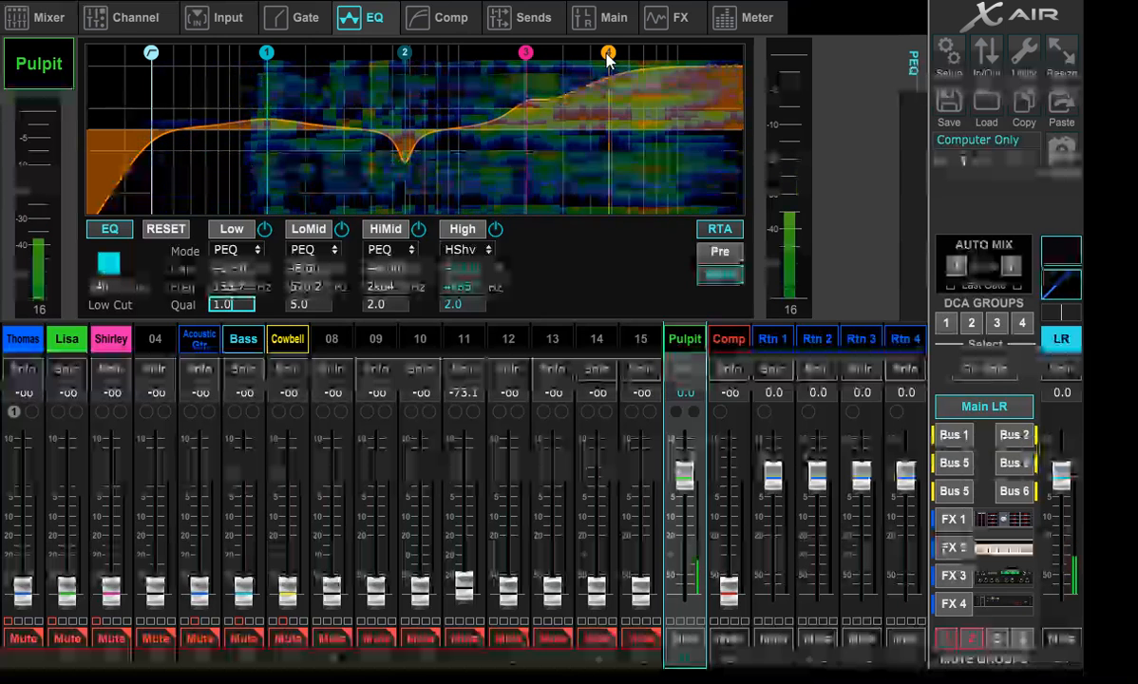
left_click_drag(608, 59, 604, 92)
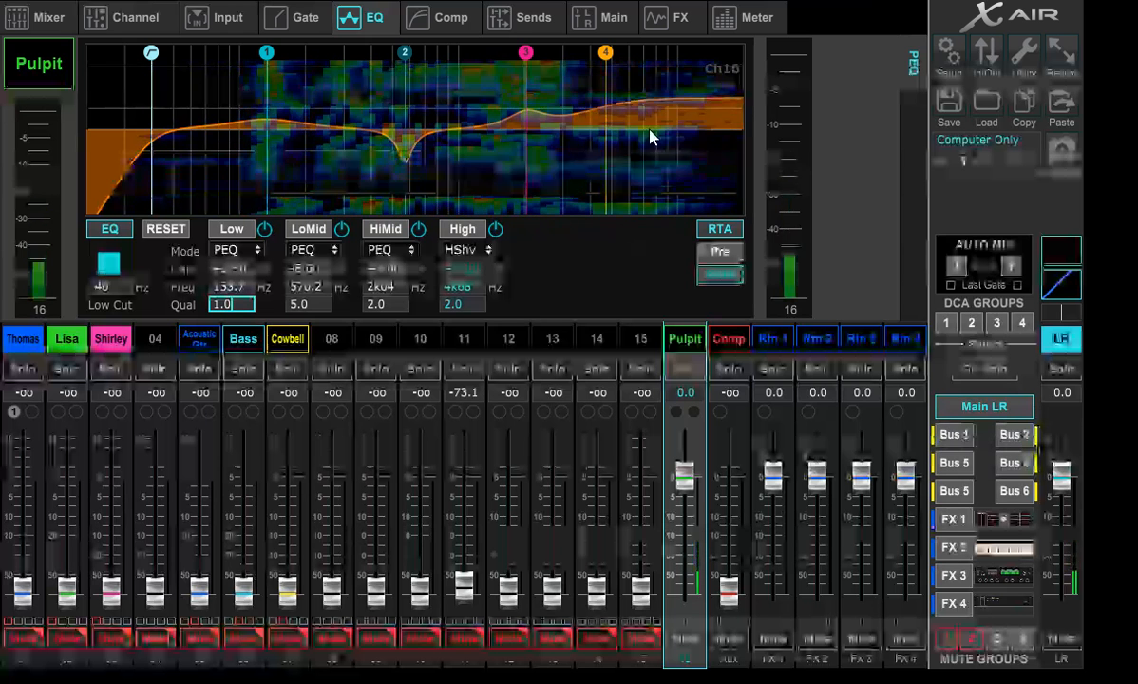
left_click_drag(611, 59, 607, 126)
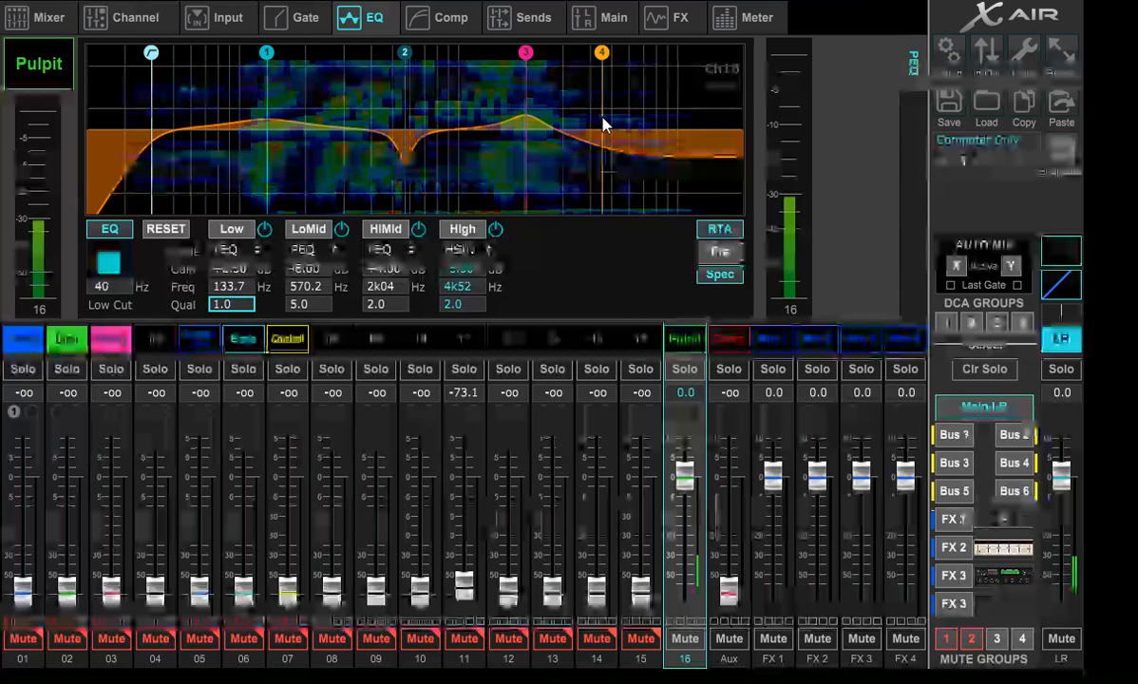
Compare strong and moderate High shelf boosts and settle the shelf at +5 dB and 4k22 Hz.
left_click_drag(604, 121, 600, 2)
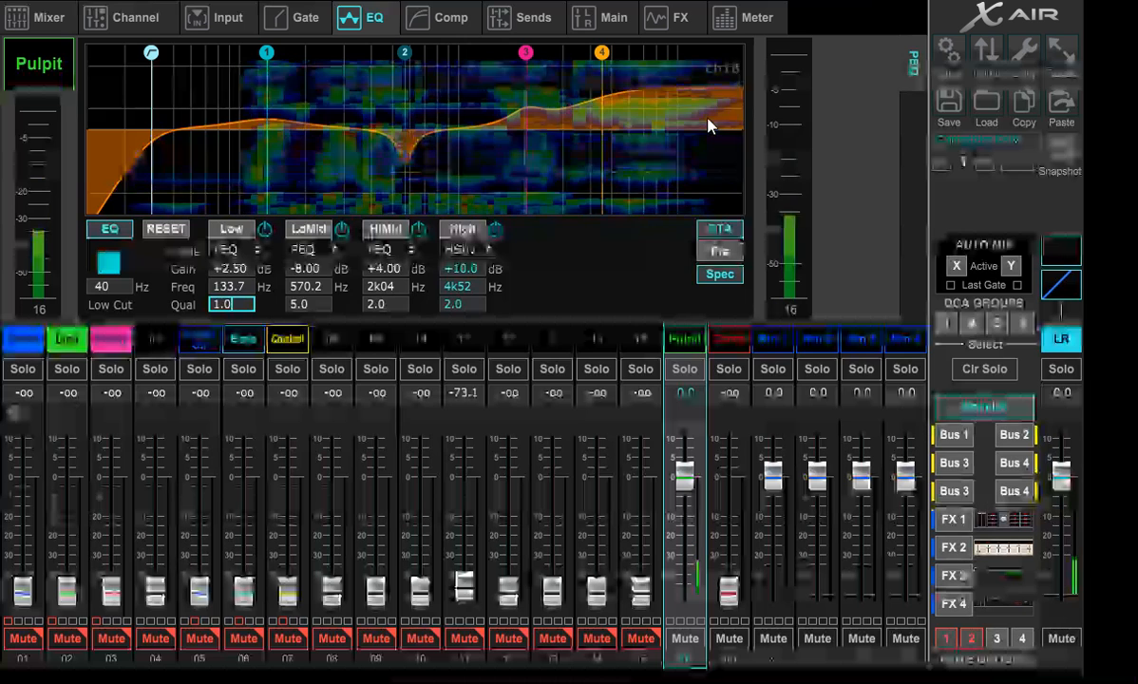
left_click_drag(601, 57, 600, 19)
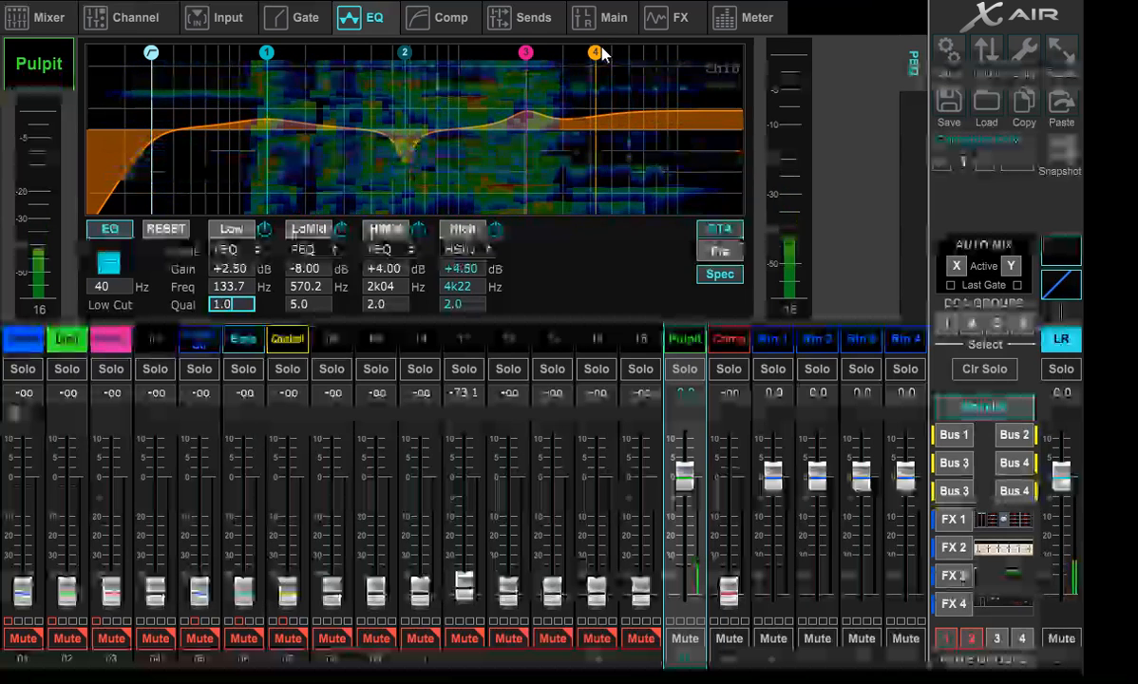
left_click_drag(603, 54, 598, 4)
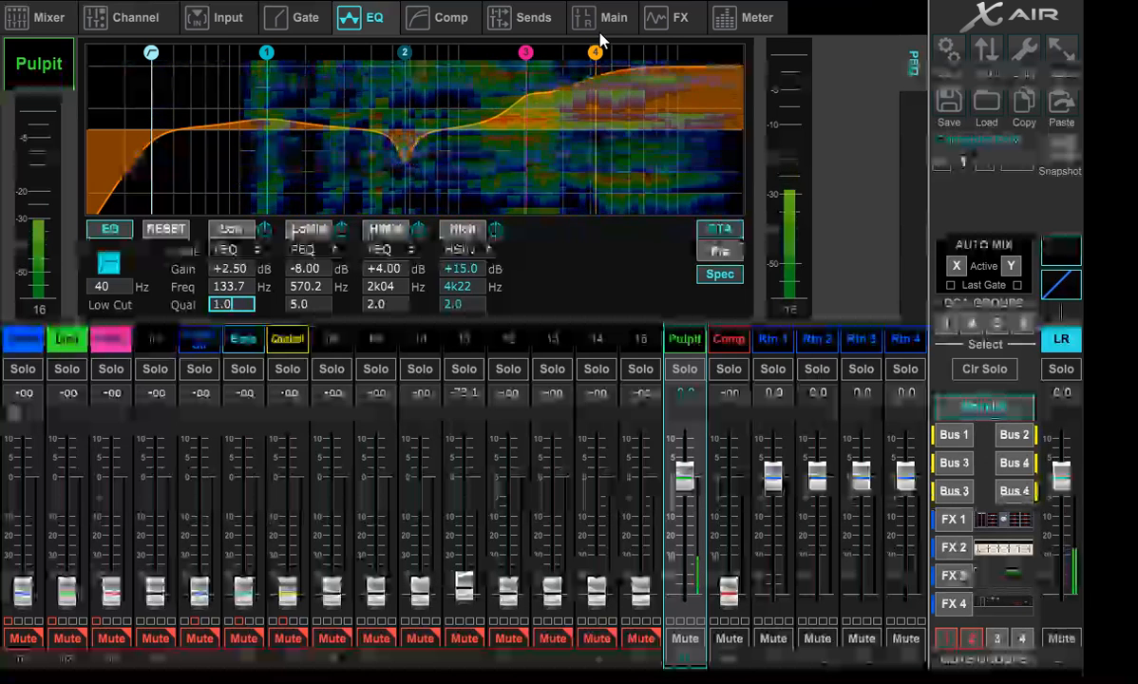
left_click_drag(600, 33, 601, 100)
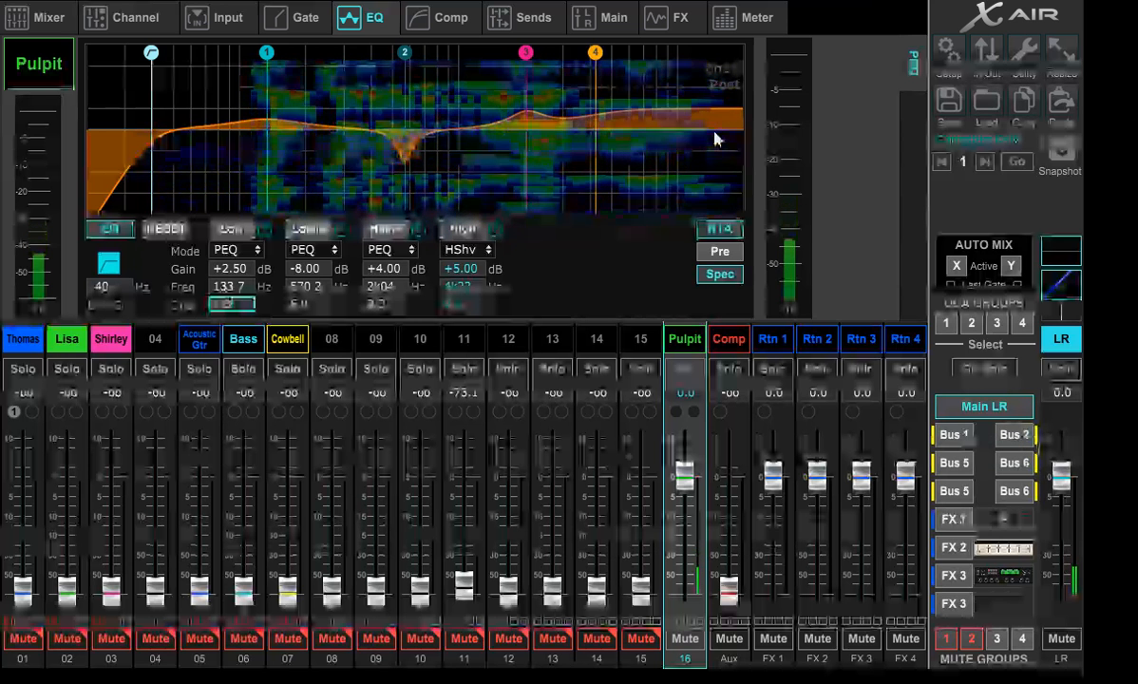
Switch on the Pulpit channel's compressor with the Vocal preset, and compare the sound with it bypassed and active.
left_click(442, 19)
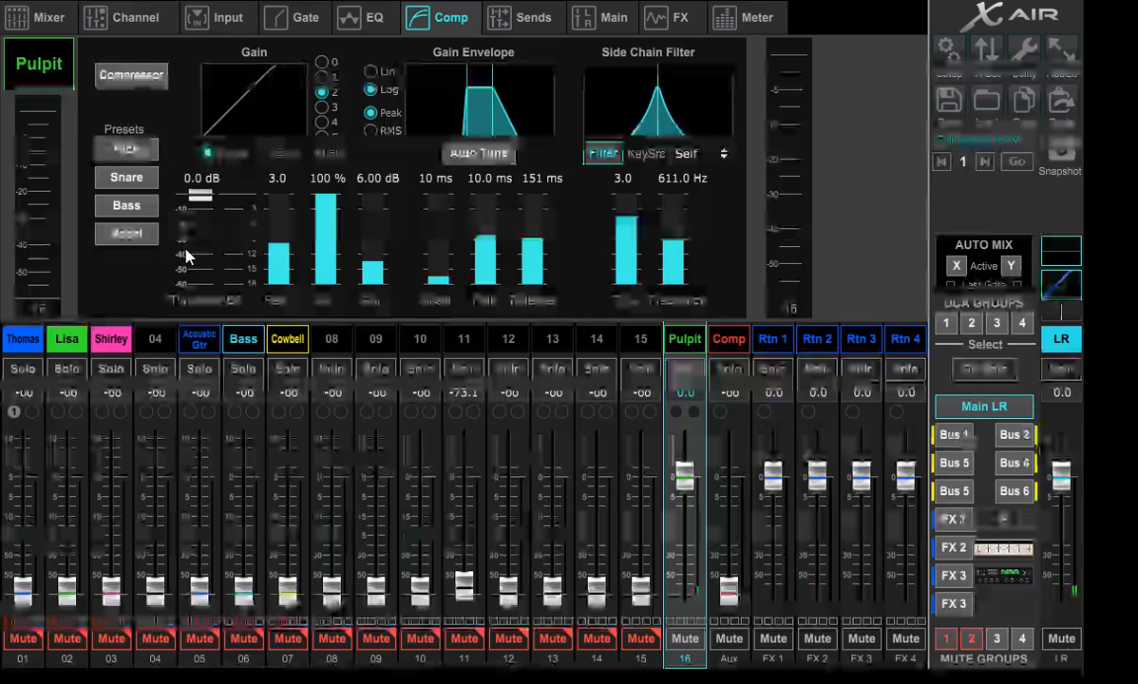
left_click(131, 75)
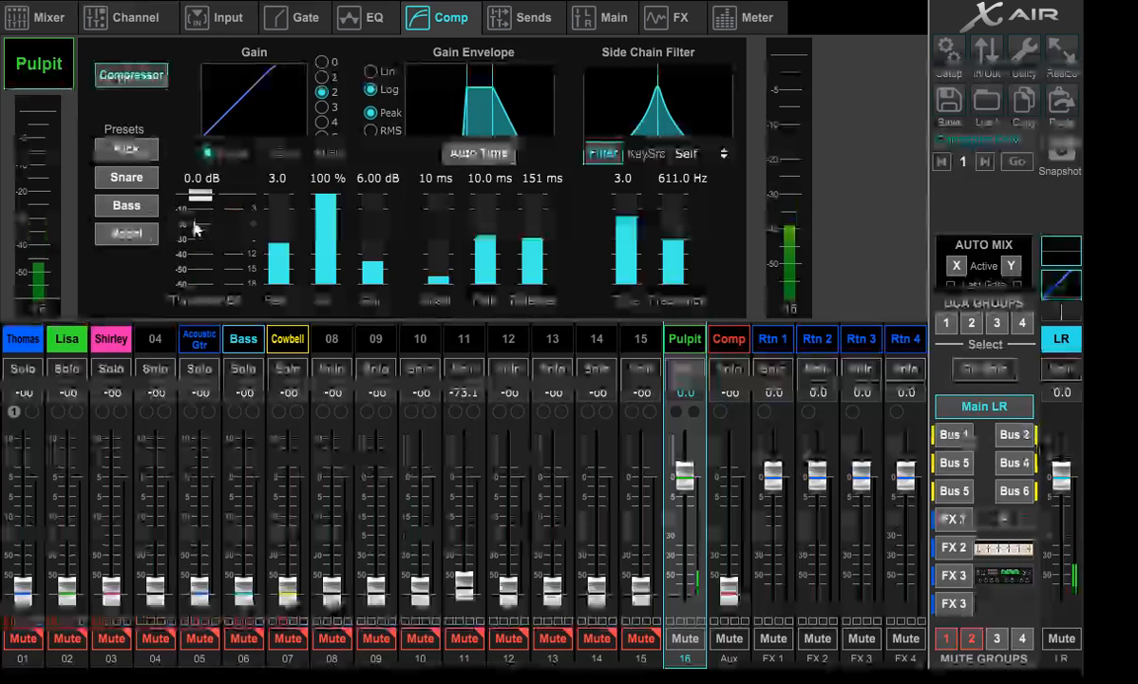
left_click(145, 240)
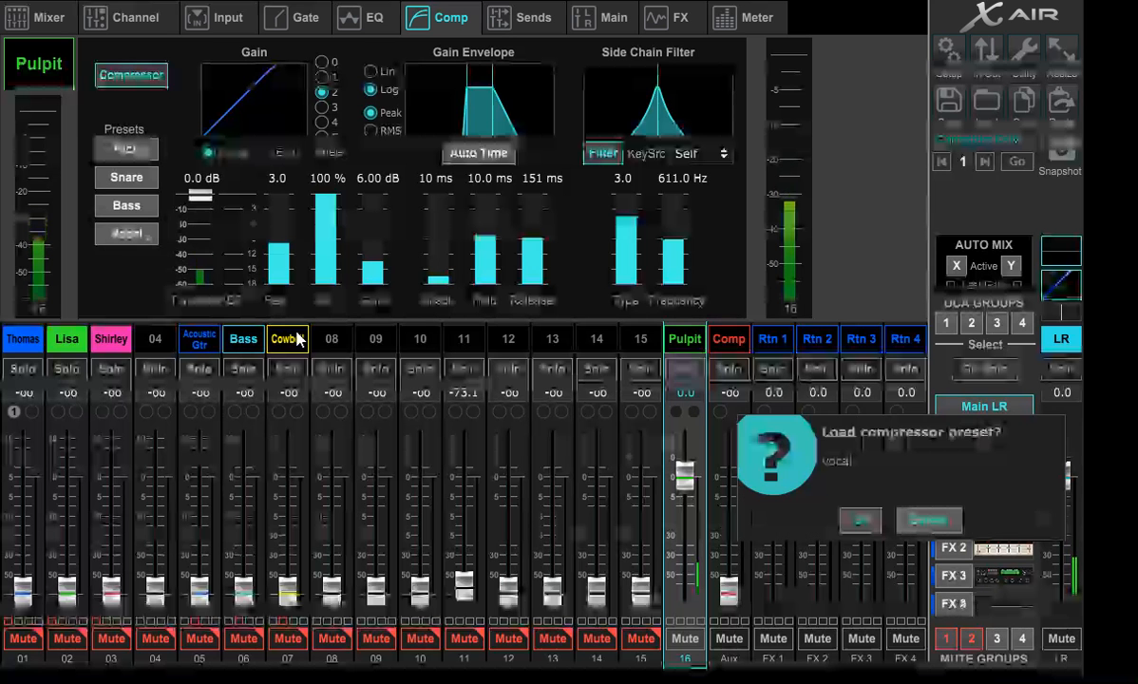
left_click(858, 521)
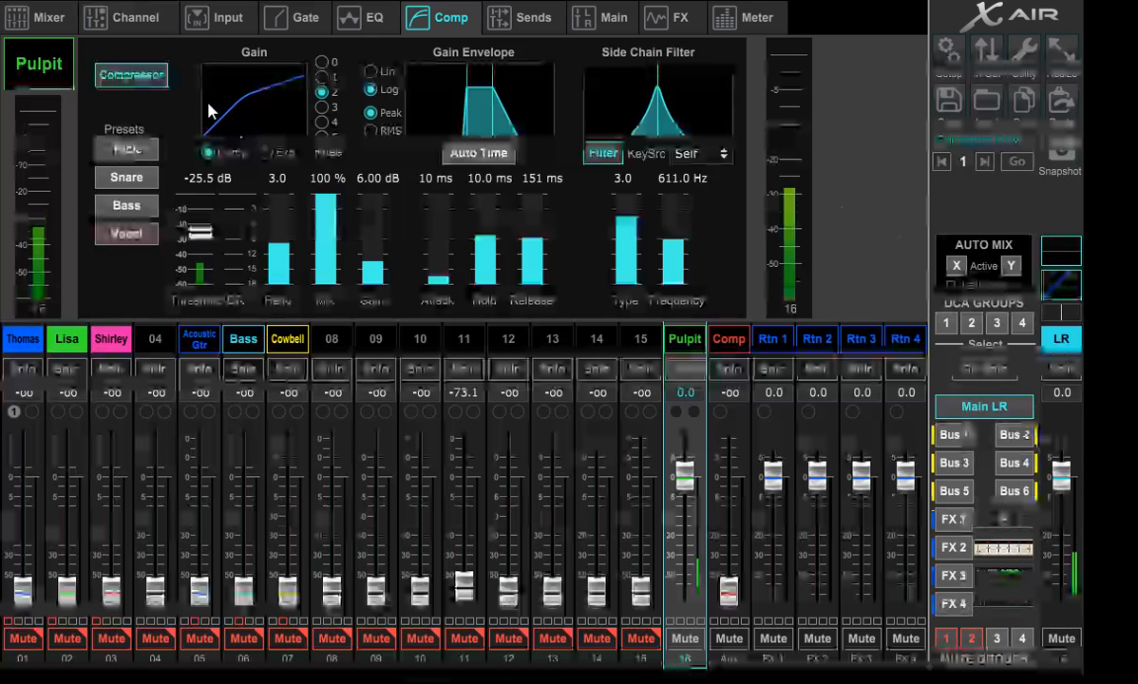
left_click(157, 80)
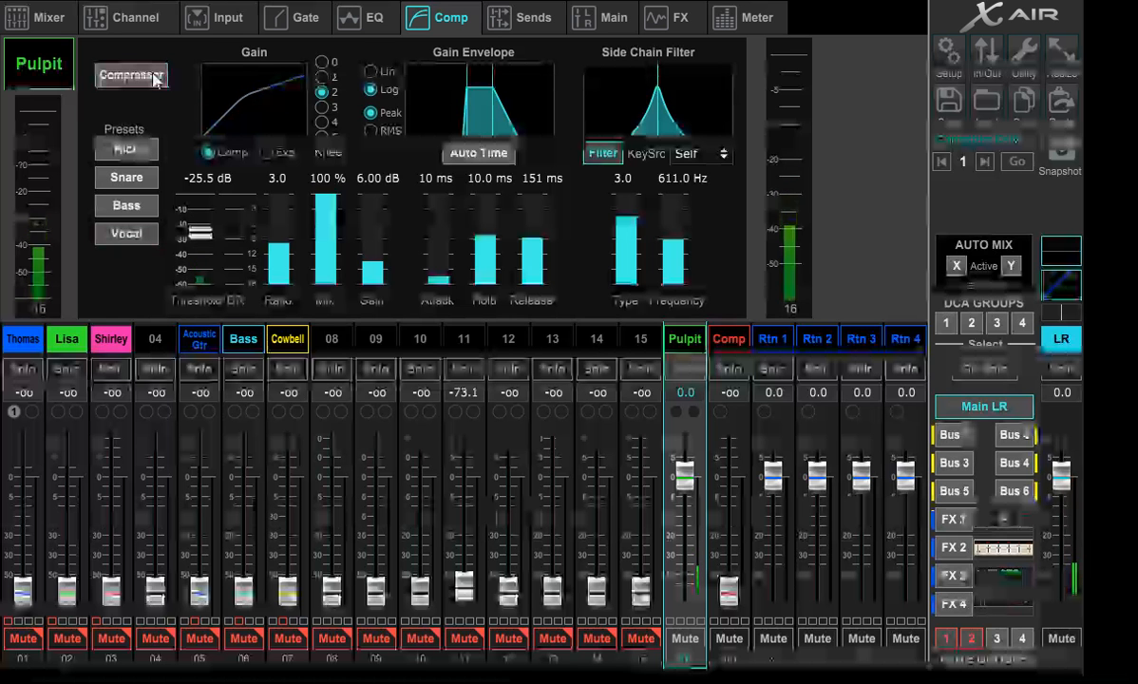
left_click(156, 79)
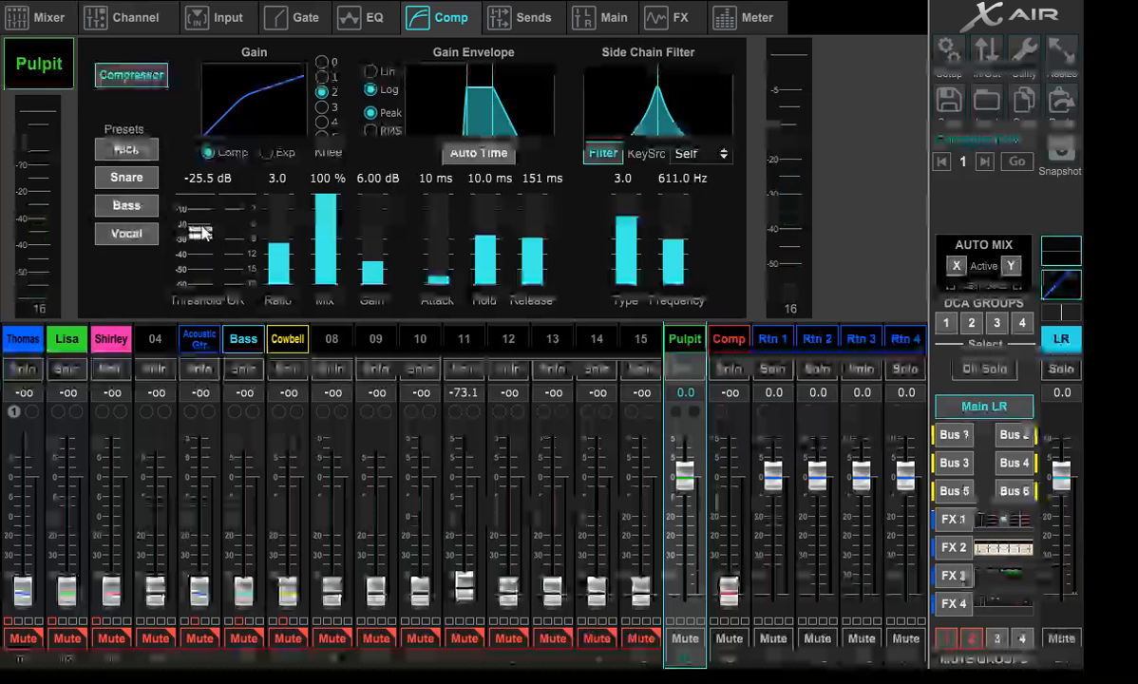
Audition the compressor threshold at -19.0, -34.5 and -45.0 dB, and reload the Vocal preset.
mouse_move(208, 238)
left_mouse_down()
mouse_move(205, 166)
mouse_move(218, 242)
mouse_move(213, 224)
left_mouse_up()
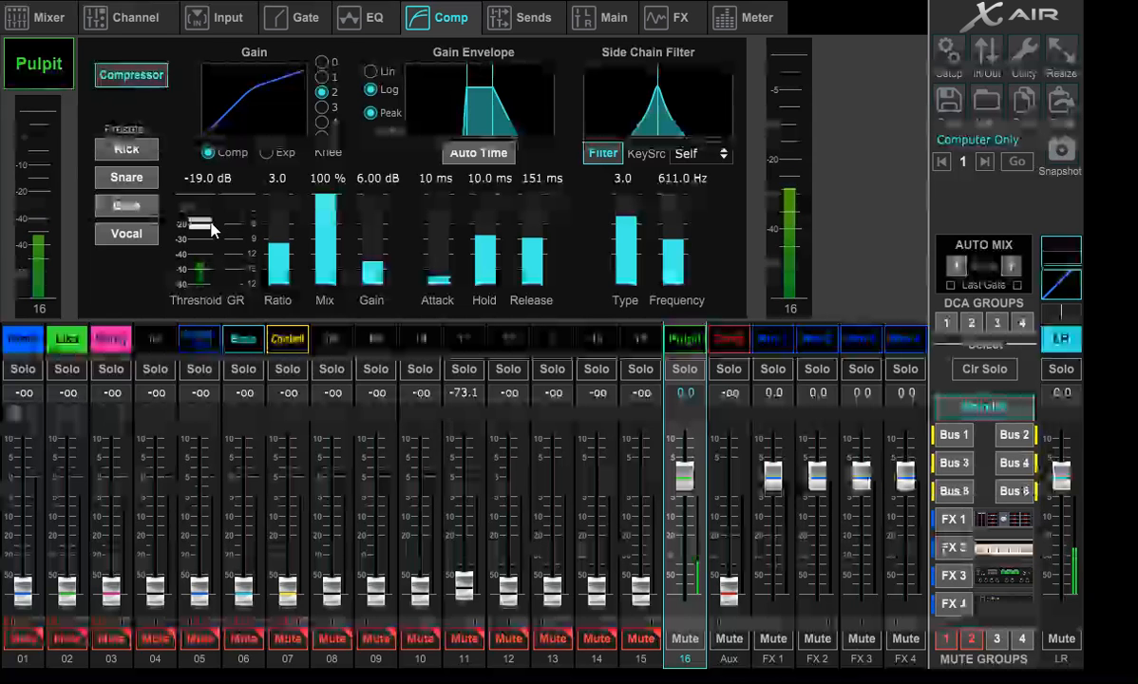
left_click_drag(202, 227, 219, 275)
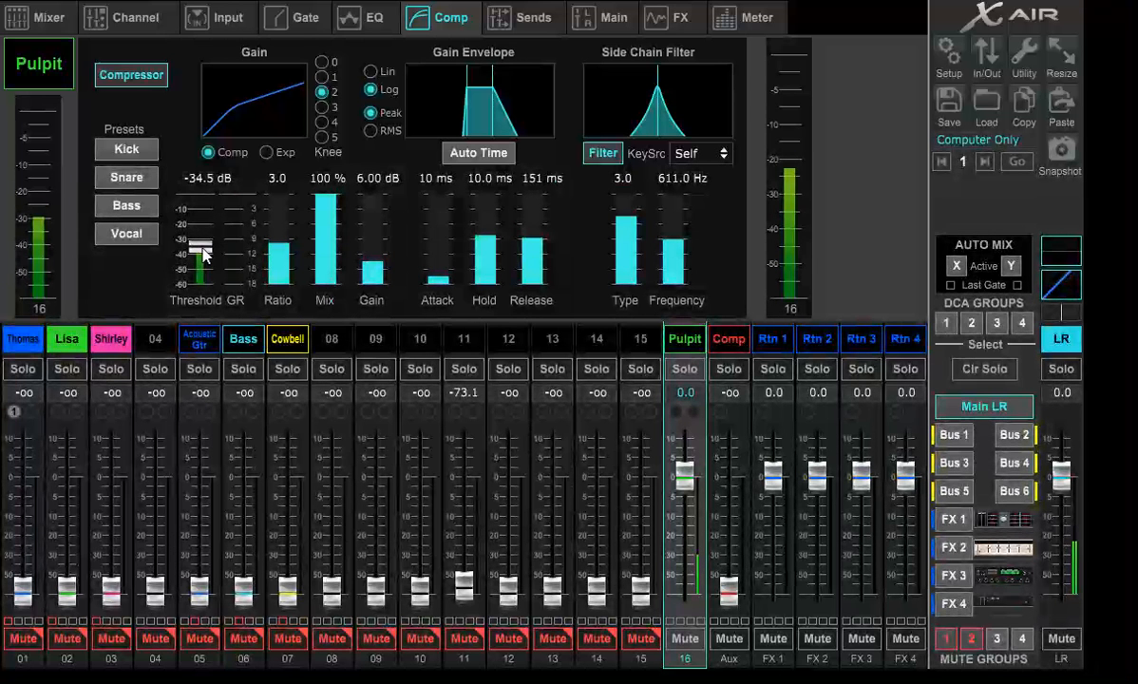
left_click_drag(203, 251, 202, 297)
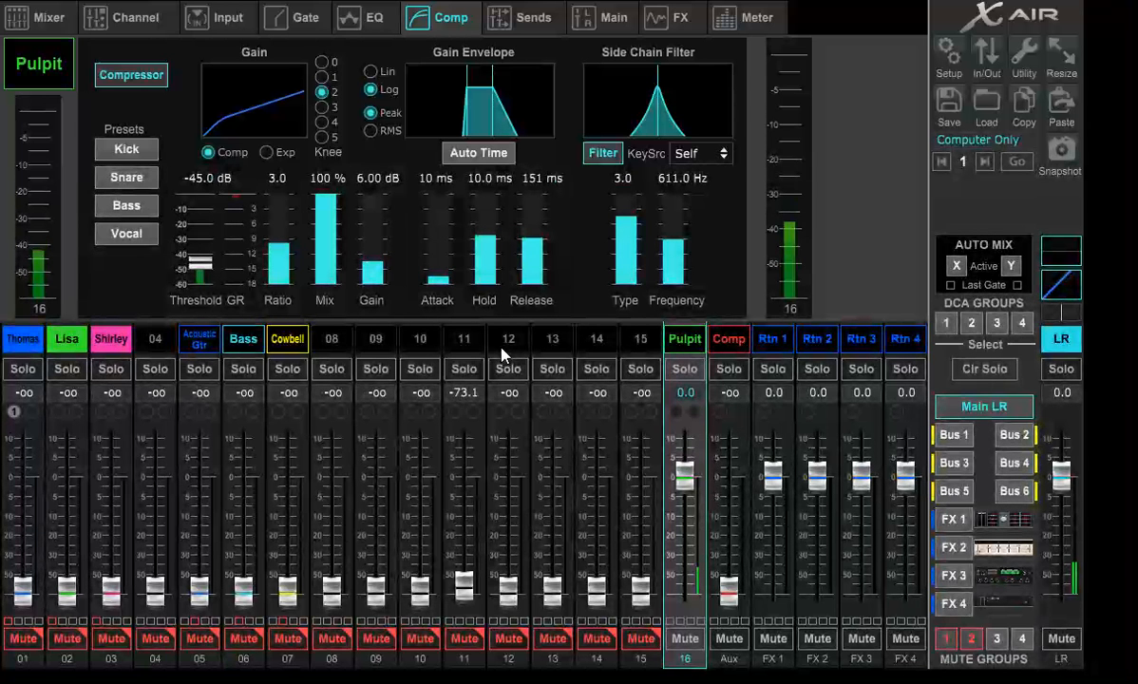
left_click(123, 247)
left_click(859, 517)
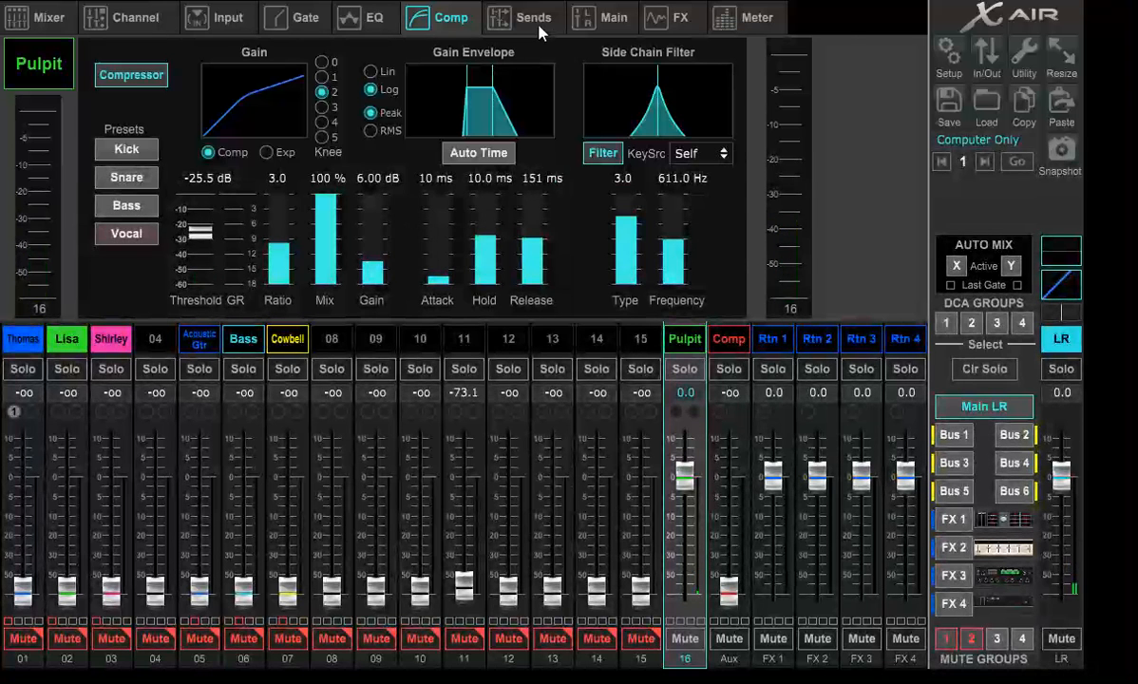
Send the Pulpit channel to Bus 1 at +0.3 dB and to Bus 4 at -1.0 dB.
left_click(534, 19)
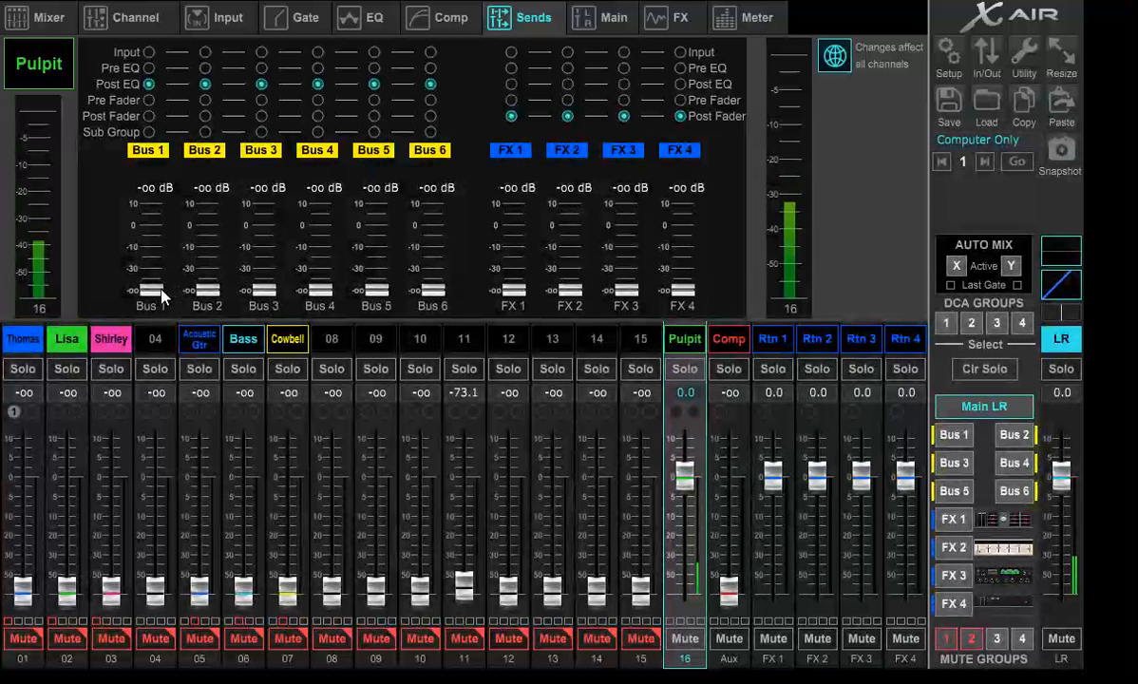
left_click_drag(152, 291, 164, 246)
left_click_drag(181, 186, 198, 121)
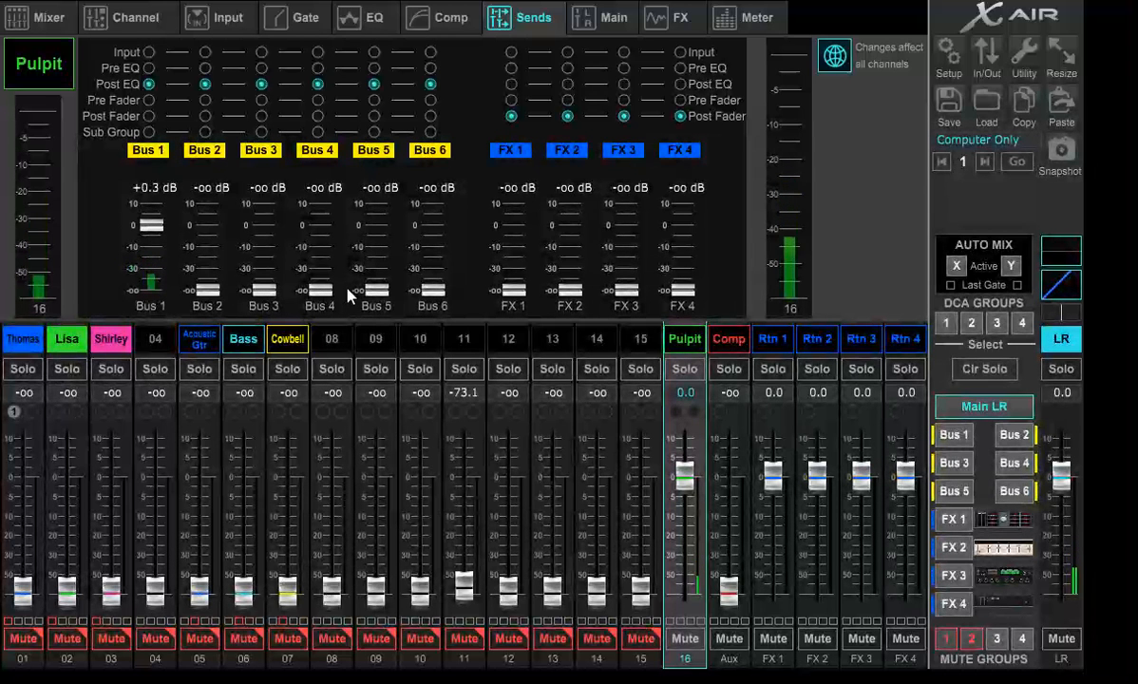
left_click_drag(321, 297, 320, 233)
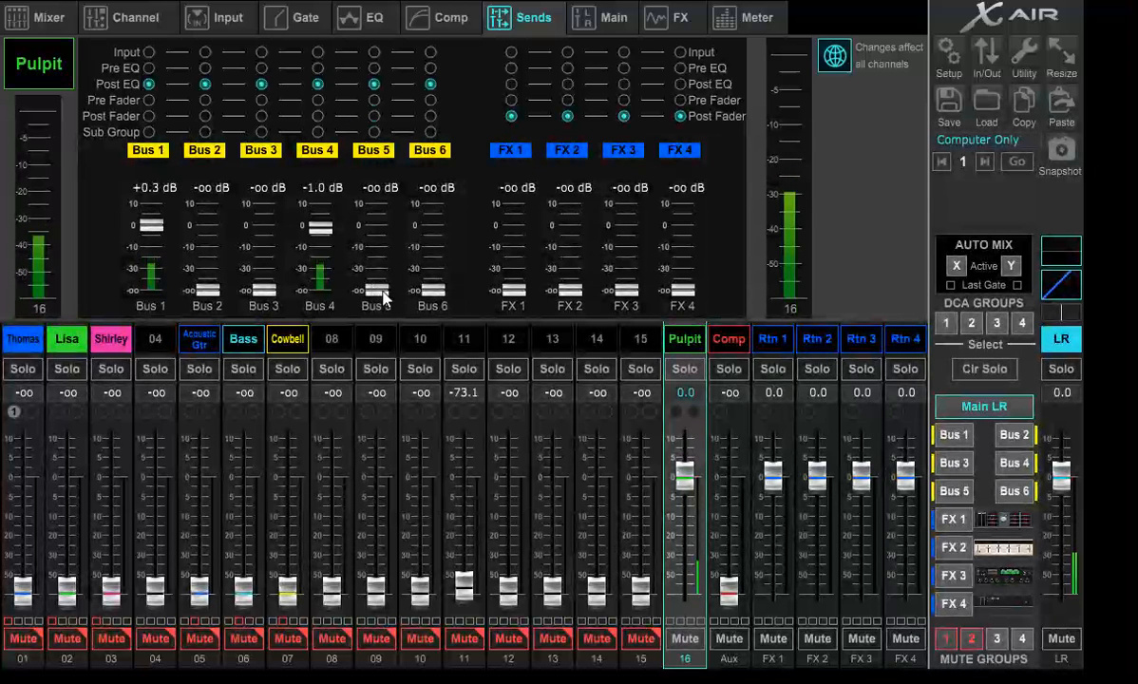
Send Pulpit to Bus 5 at 0.0 dB, and set Bus 1 sends: channel 01 +1.5, channel 03 0.0, Acoustic Gtr -1.5, Pulpit -8.5 dB.
left_click_drag(375, 290, 377, 230)
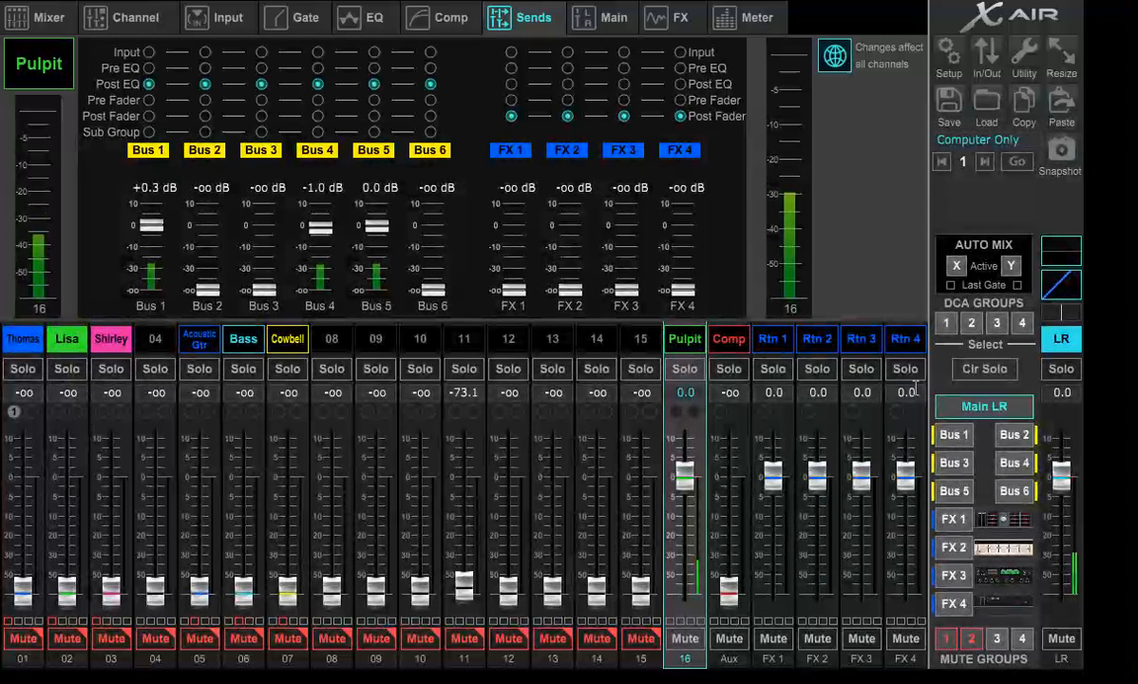
left_click(952, 435)
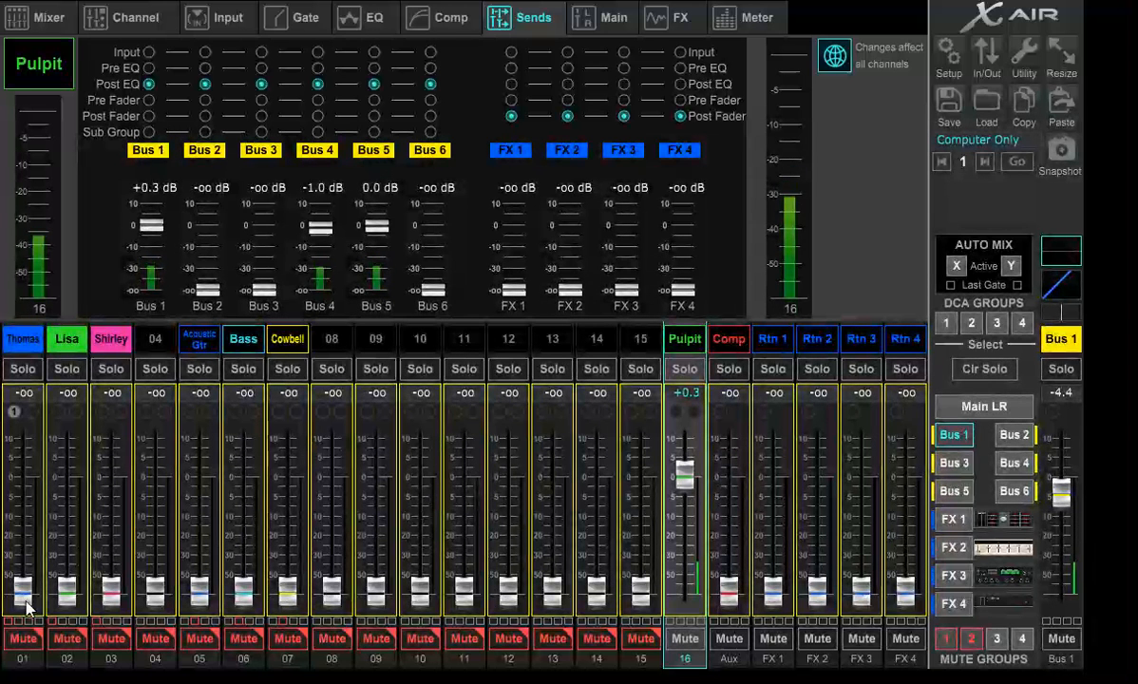
left_click_drag(26, 604, 21, 485)
left_click_drag(109, 591, 121, 480)
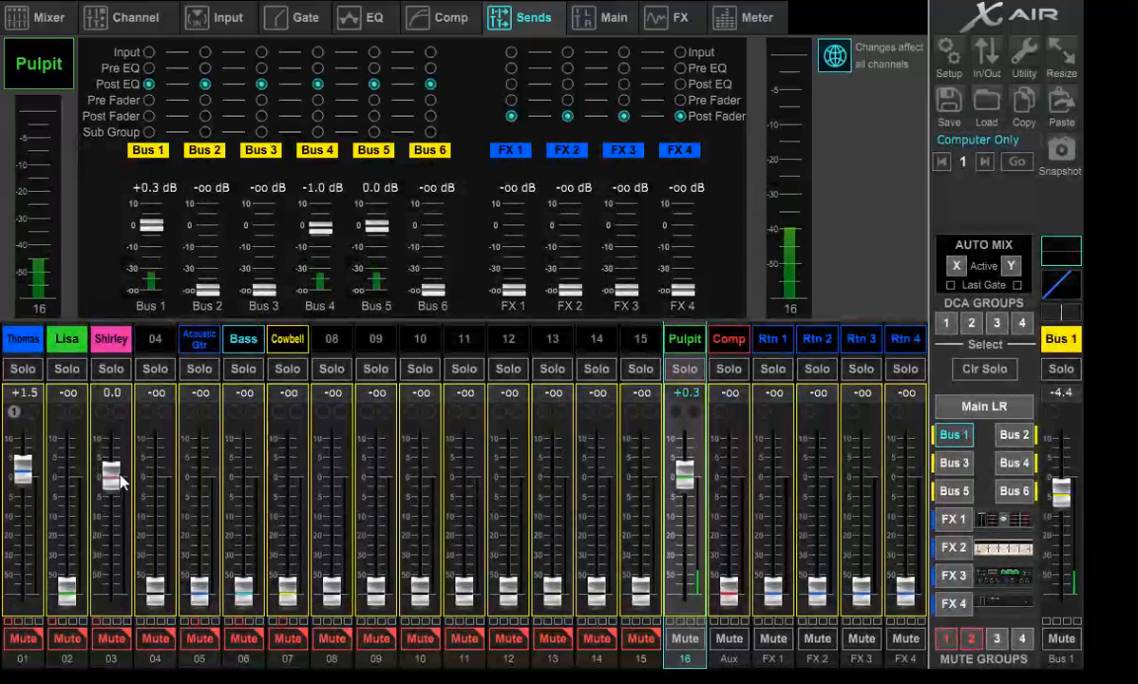
left_click_drag(198, 595, 200, 476)
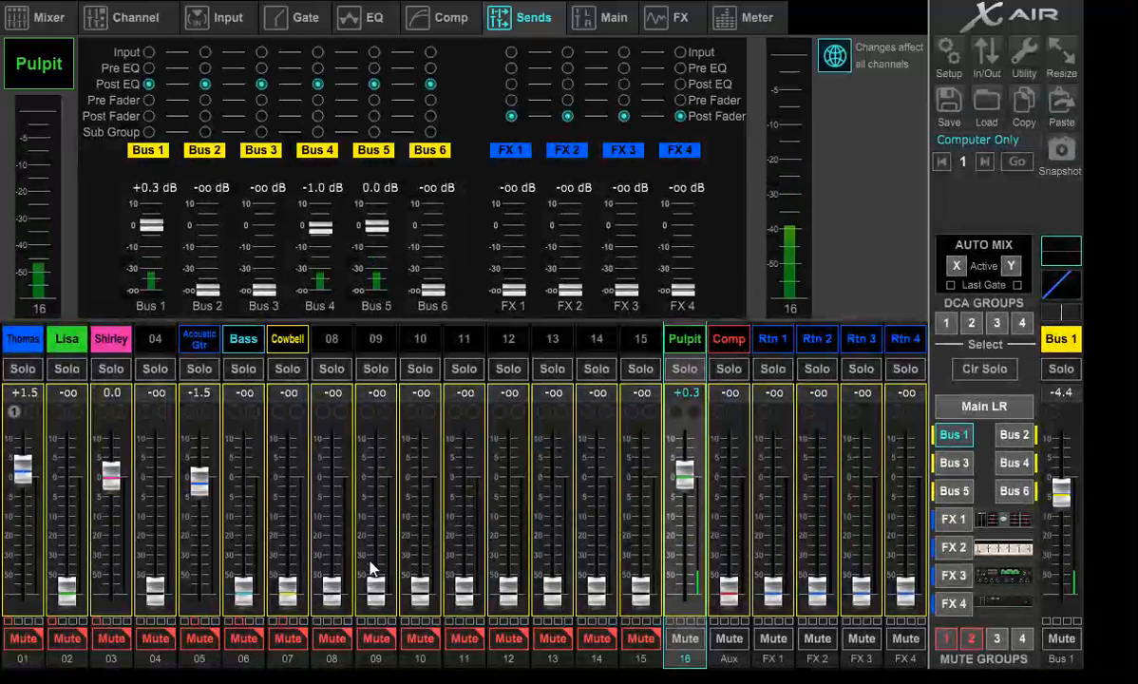
left_click_drag(685, 480, 696, 514)
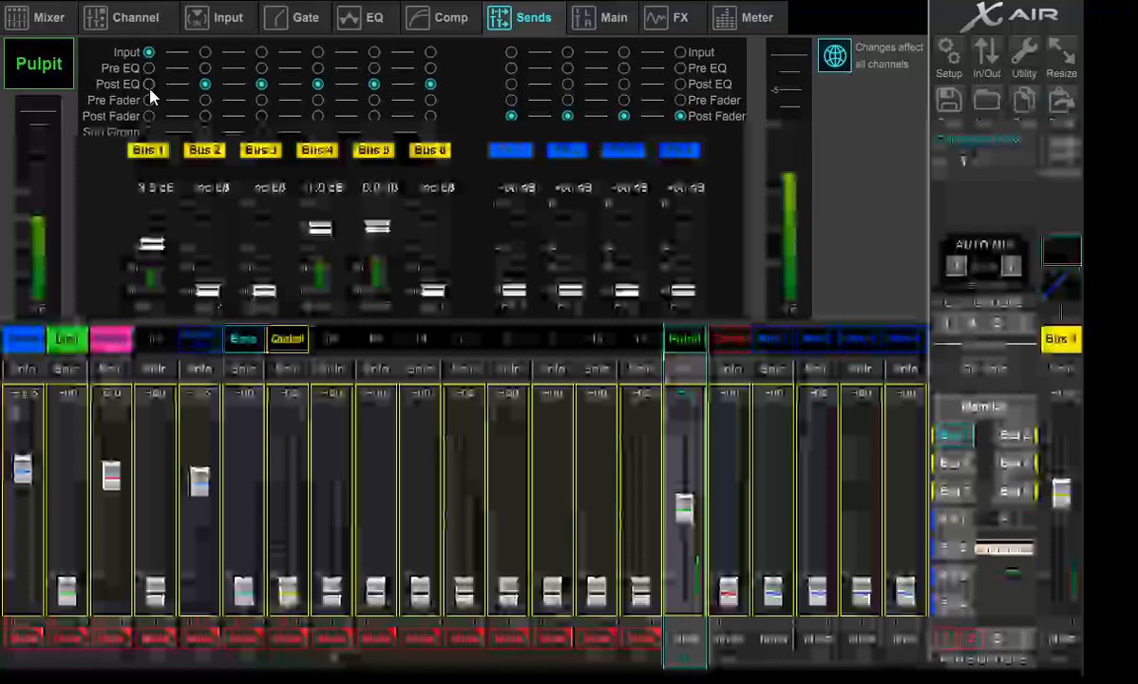
Set the tap point of Pulpit's Bus 1 send to Post EQ, and review the channel's EQ curve.
left_click(149, 87)
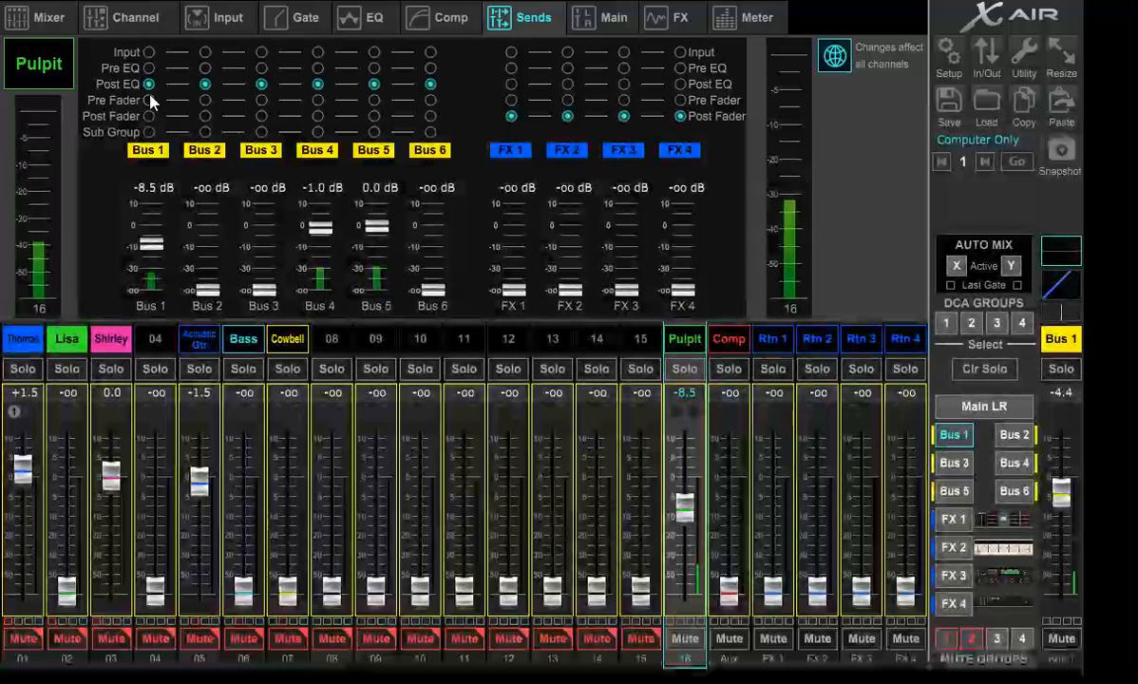
left_click(361, 17)
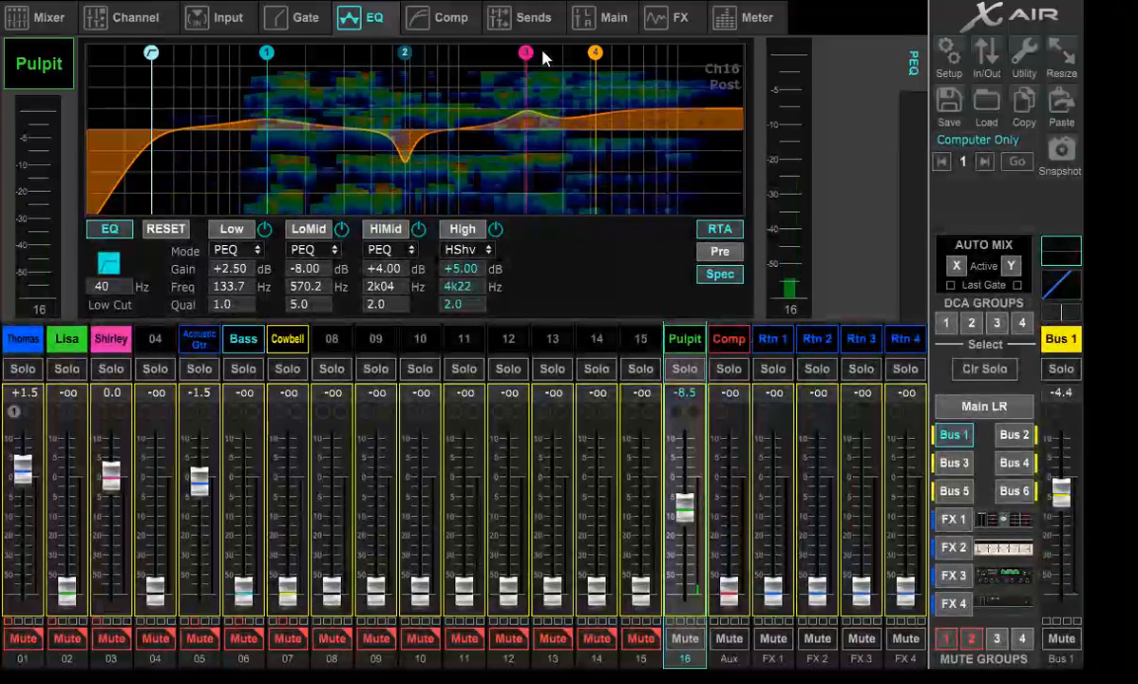
left_click(537, 19)
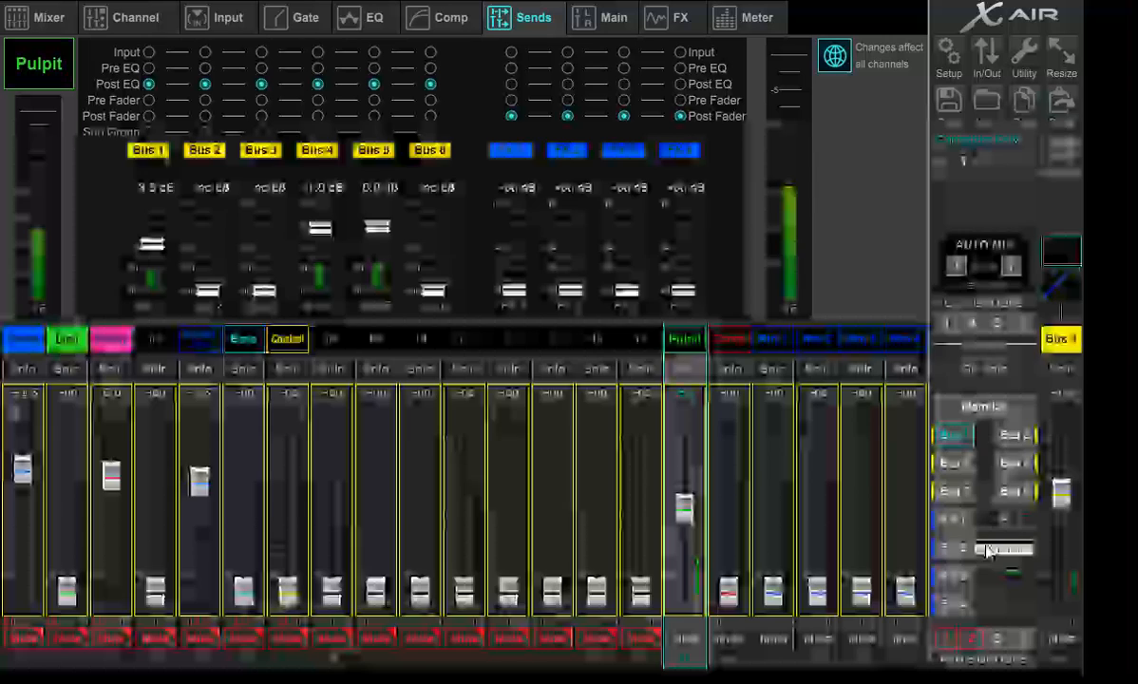
View the FX 1 Vintage Room effect, and audition Pulpit's FX 1 send at -2.0 and -21.0 dB.
left_click(958, 527)
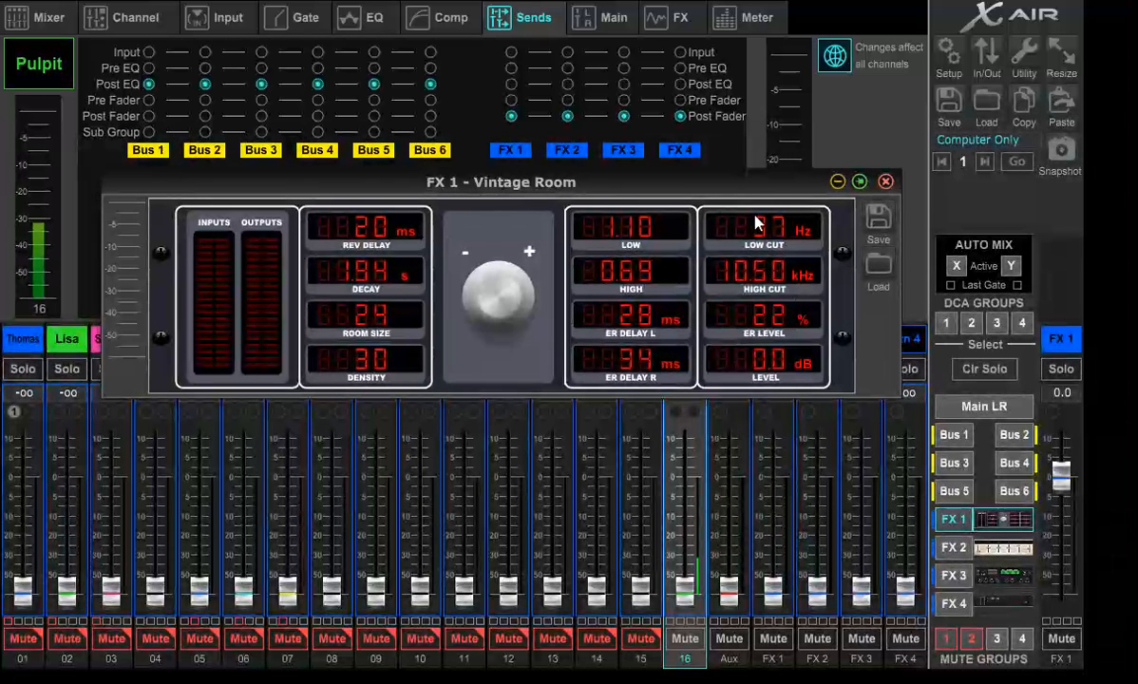
left_click_drag(770, 195, 771, 134)
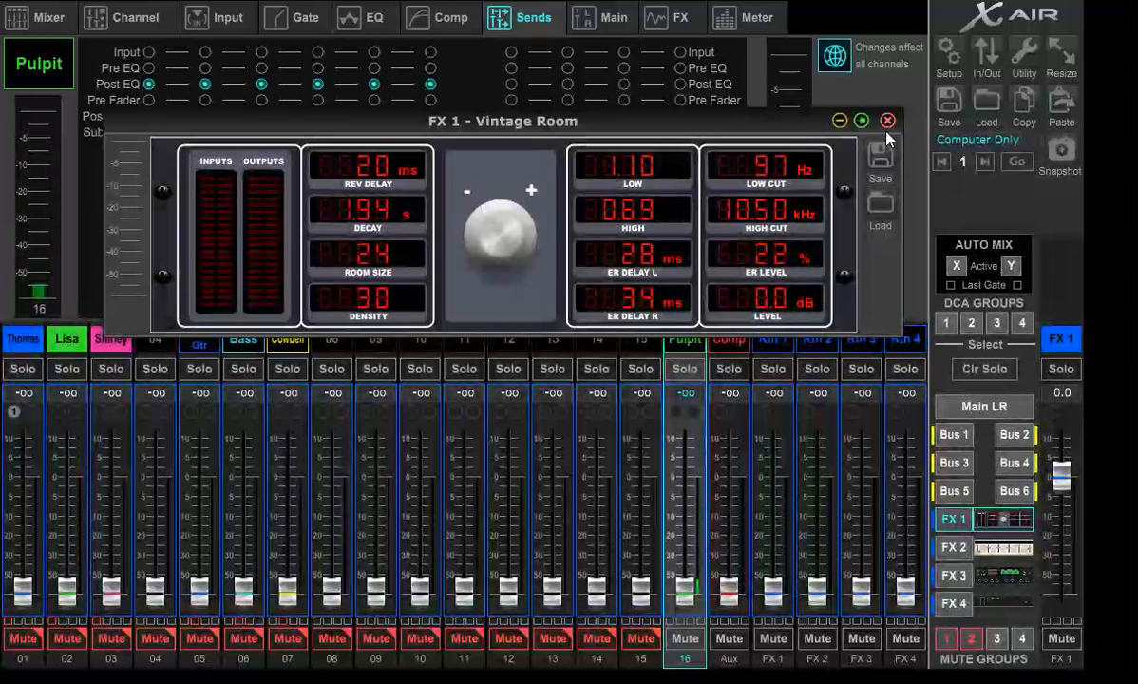
left_click(886, 120)
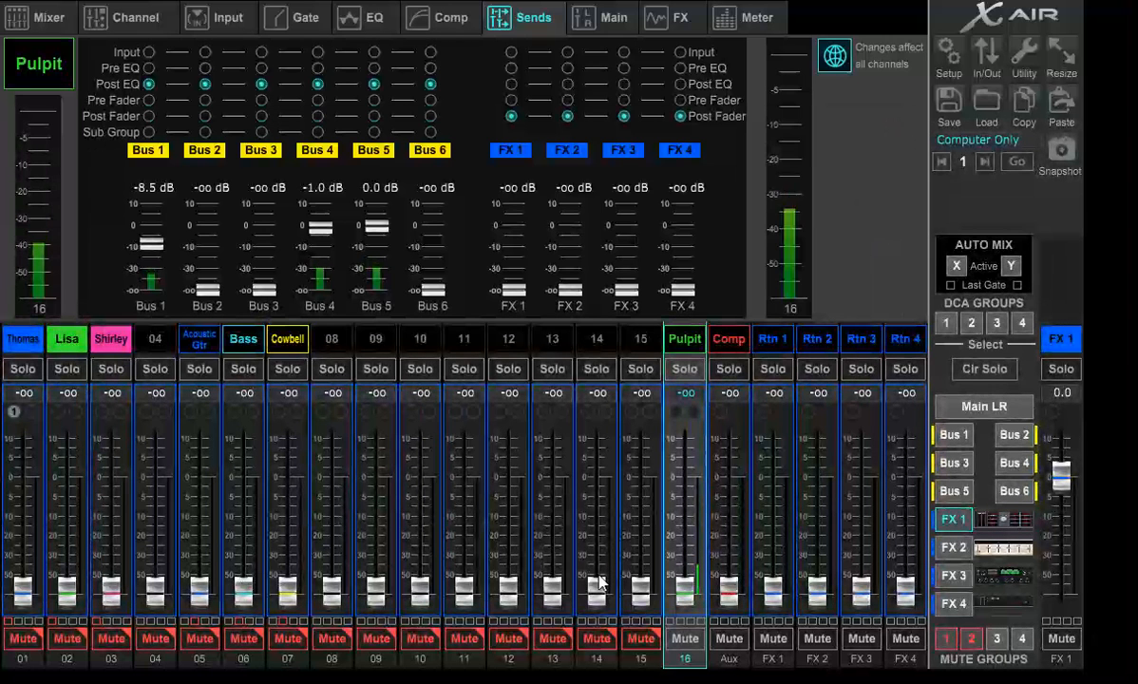
left_click_drag(688, 592, 704, 480)
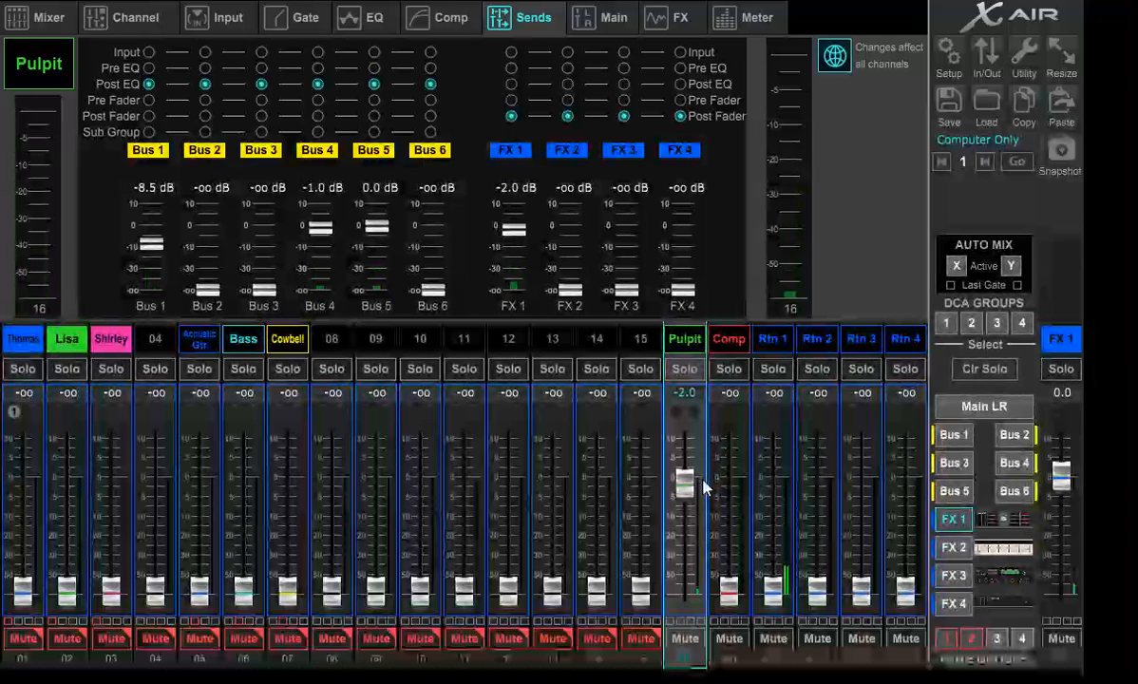
left_click_drag(704, 480, 719, 537)
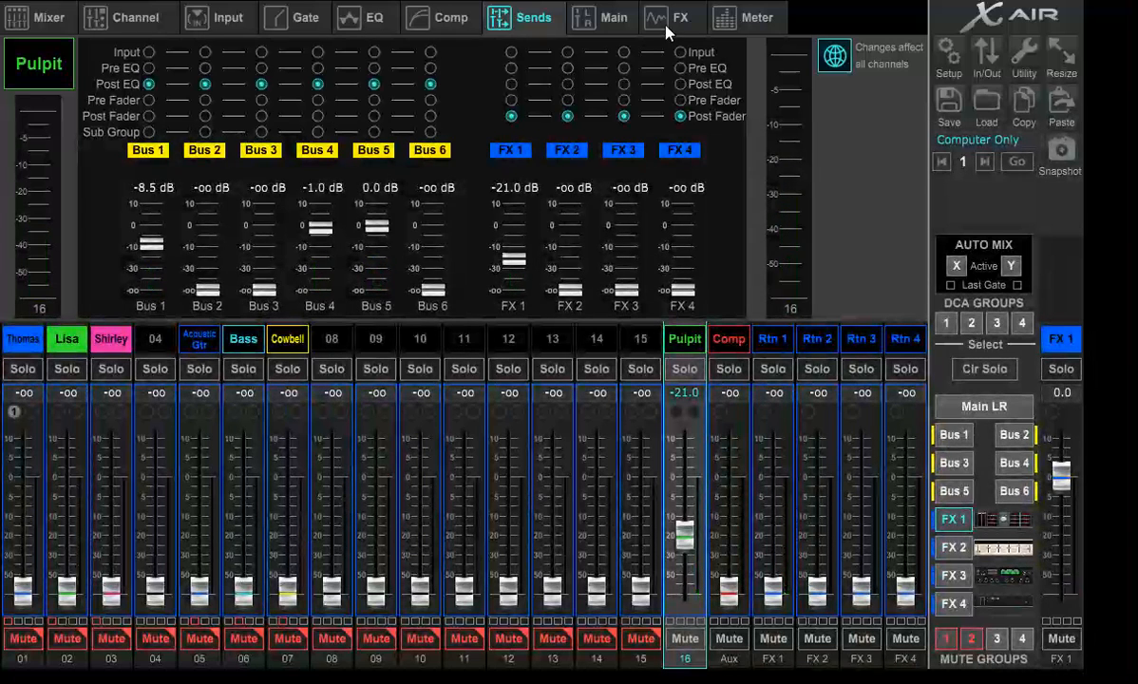
Review the four loaded effects, and audition Pulpit's FX 1 to FX 4 sends one at a time, returning each to -oo.
left_click(656, 17)
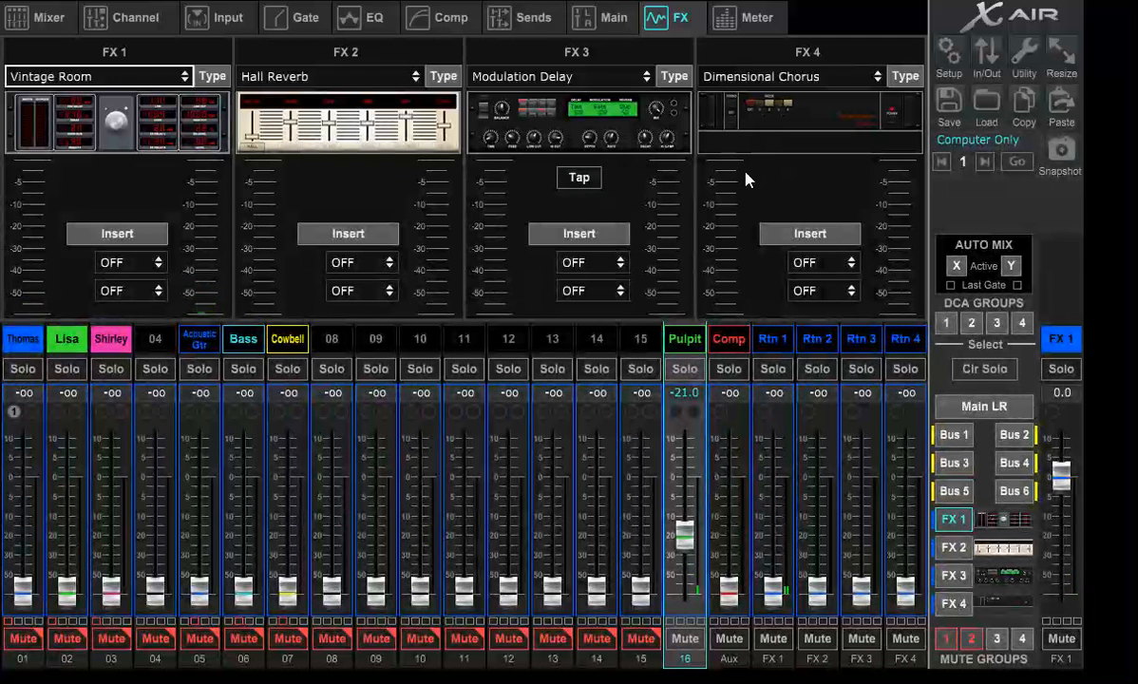
left_click(547, 19)
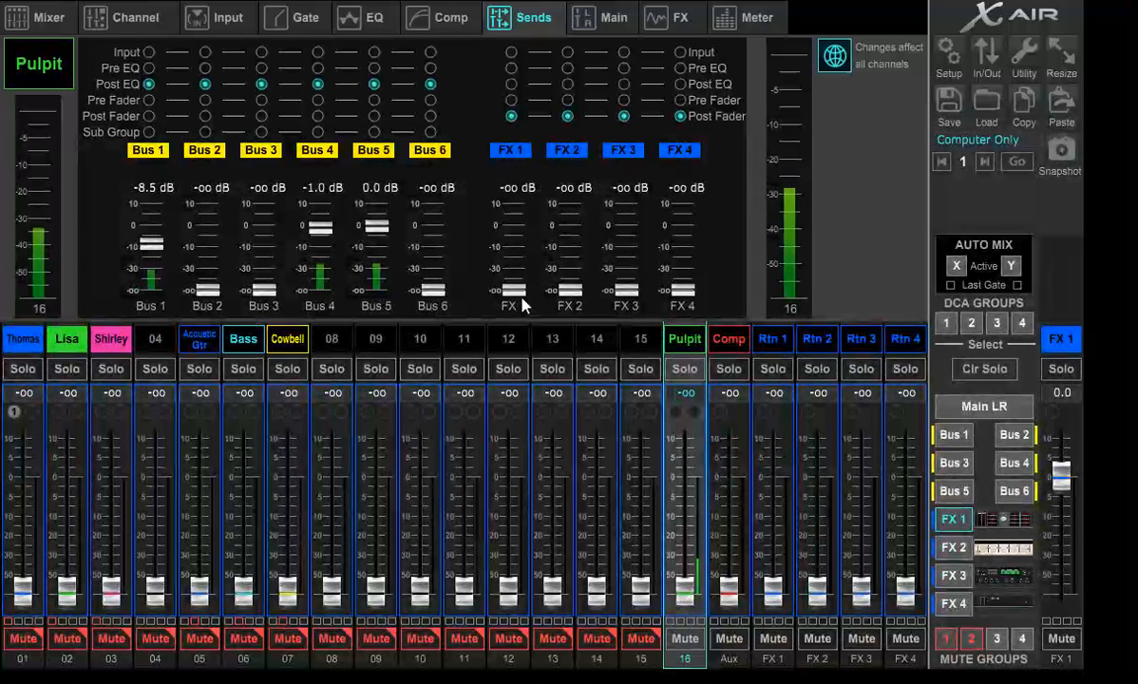
left_click_drag(521, 297, 508, 113)
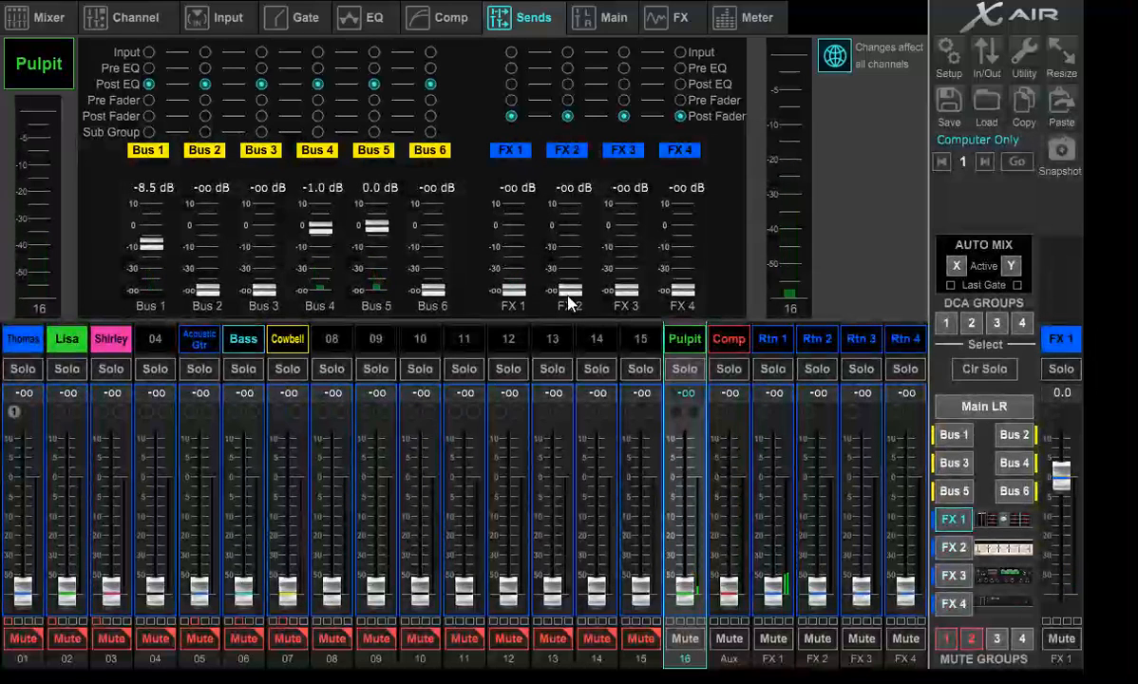
left_click_drag(565, 290, 605, 145)
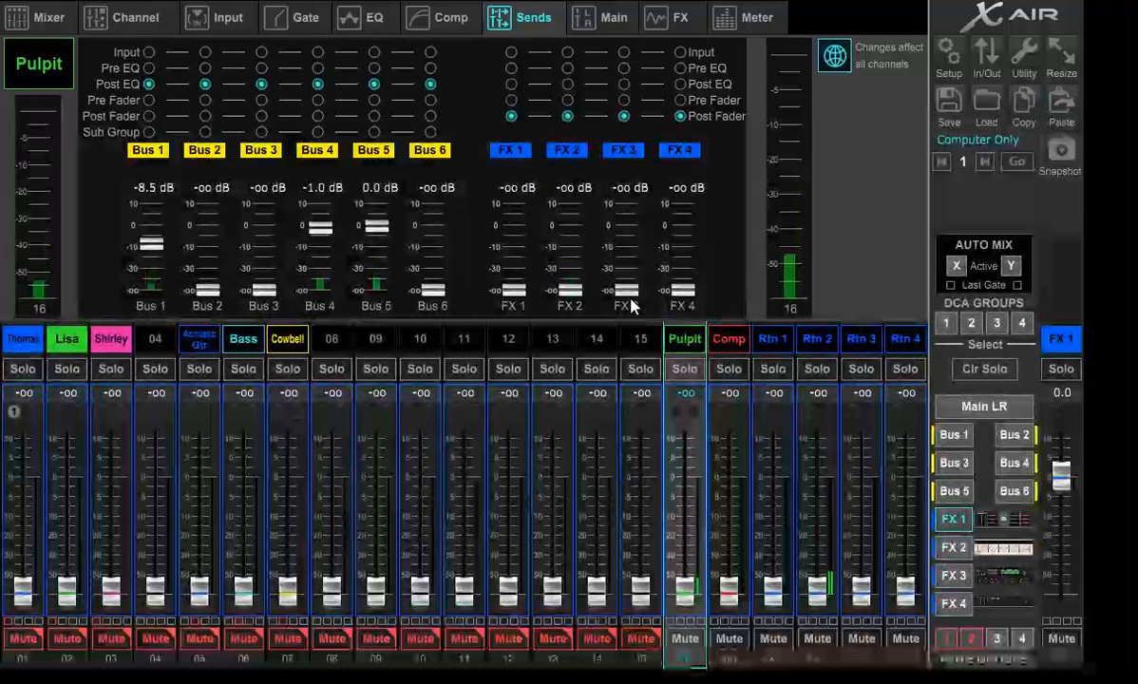
left_click_drag(626, 290, 667, 127)
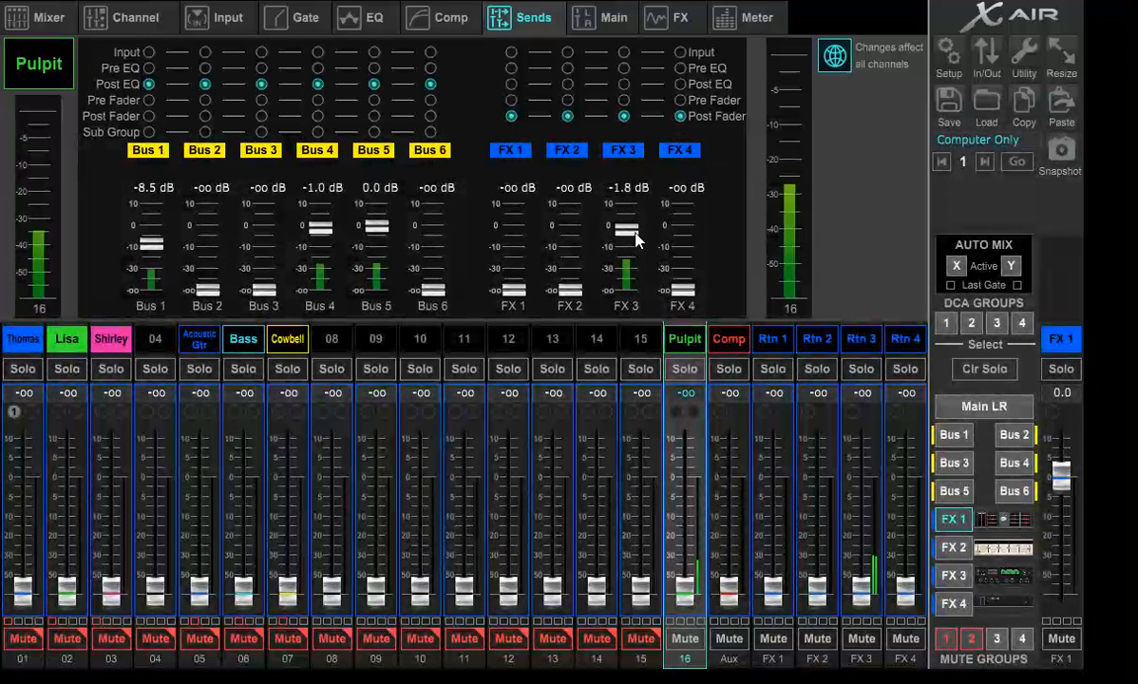
left_click_drag(636, 239, 651, 373)
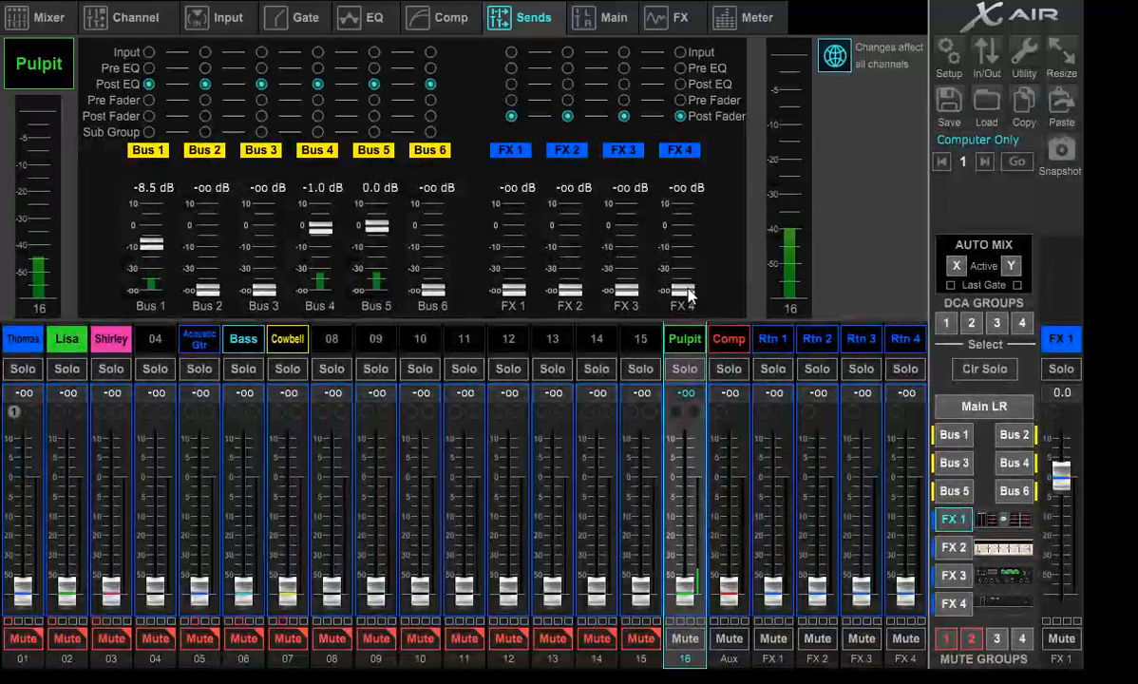
left_click_drag(688, 296, 744, 76)
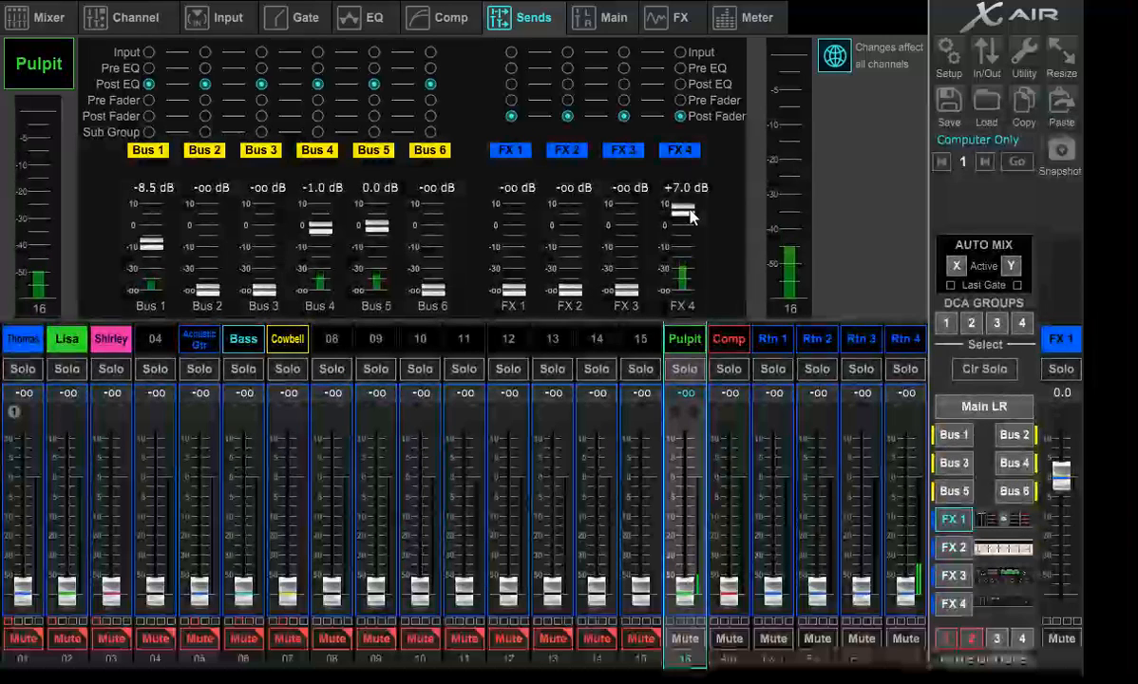
left_click_drag(691, 217, 683, 281)
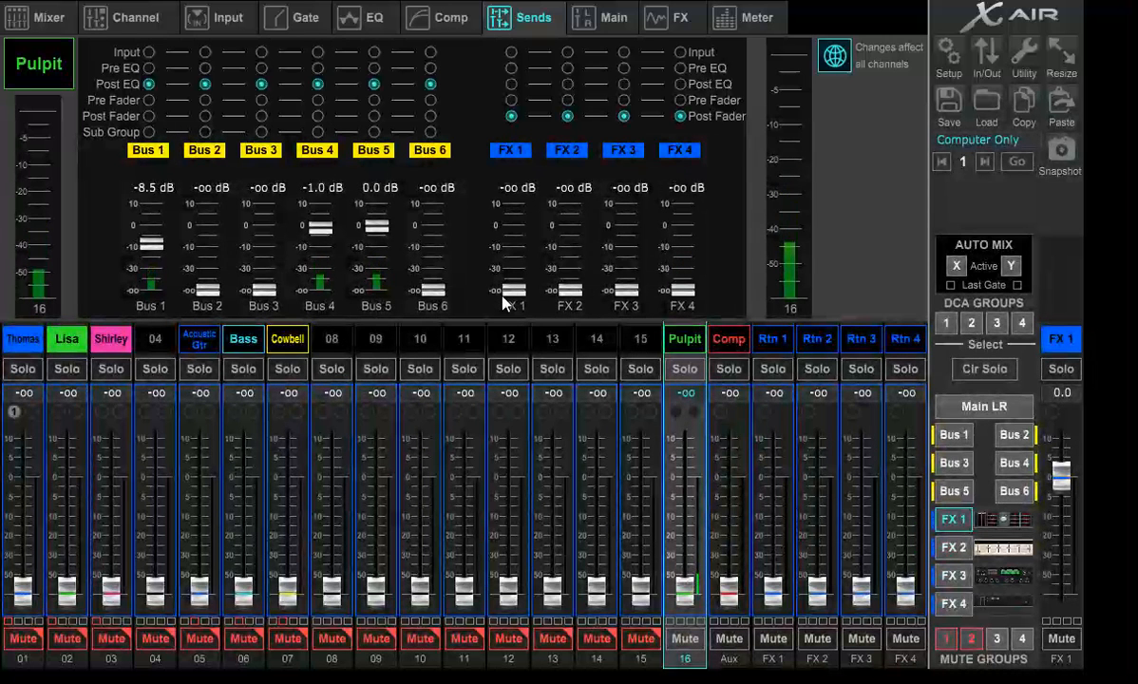
Send Pulpit to FX 3 at -29.5 dB, and audition its FX 1 send at -30.0, +0.3, -9.8 and -29.0 dB.
left_click_drag(505, 289, 541, 237)
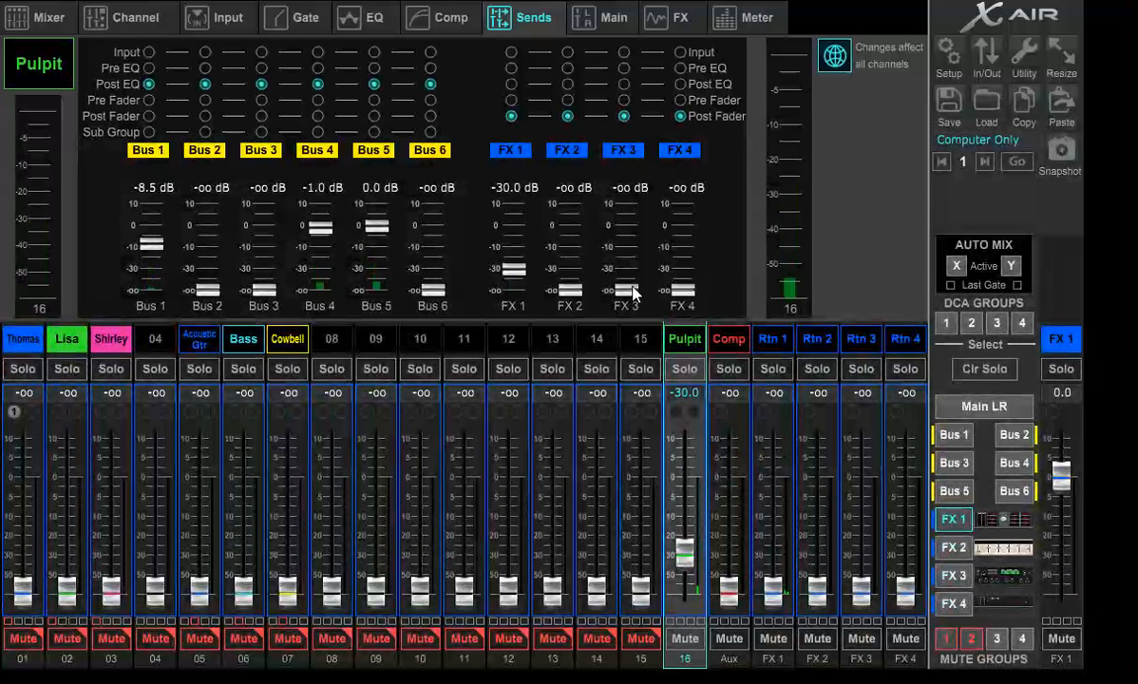
left_click_drag(626, 289, 656, 233)
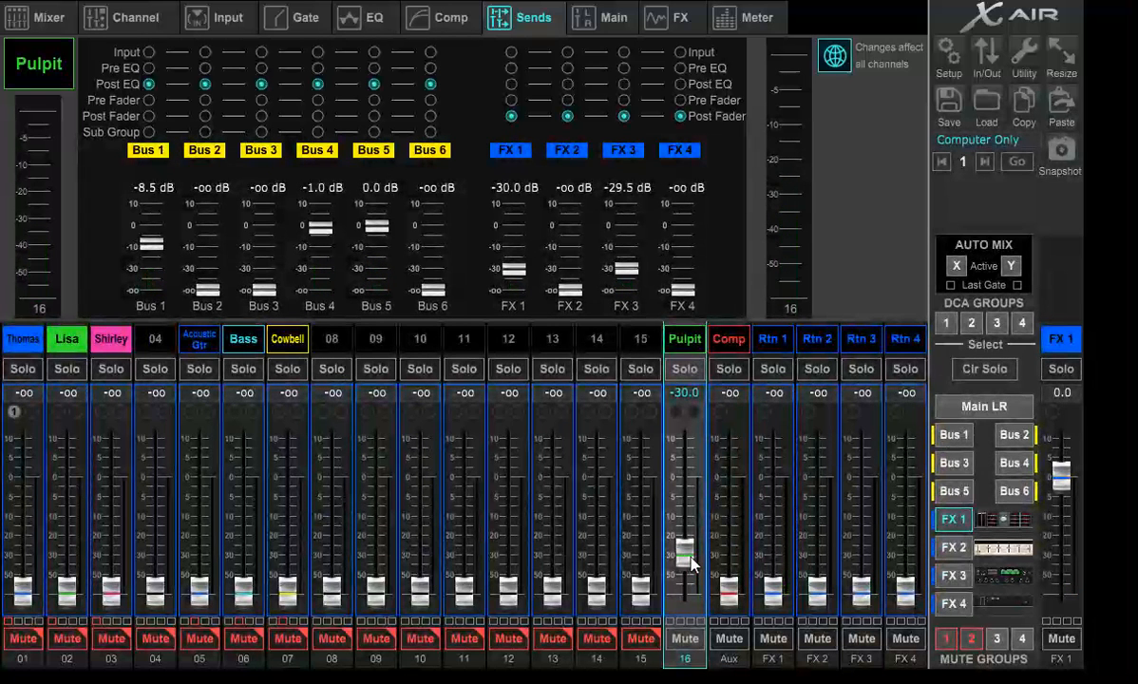
left_click_drag(691, 560, 705, 483)
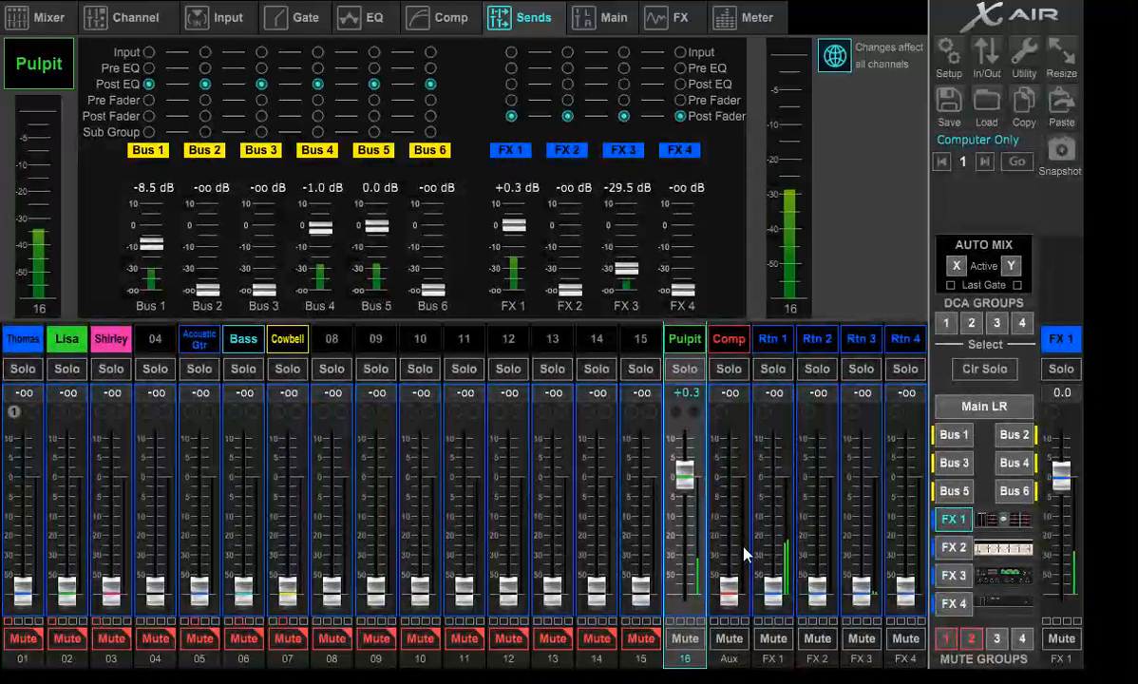
left_click_drag(526, 233, 517, 249)
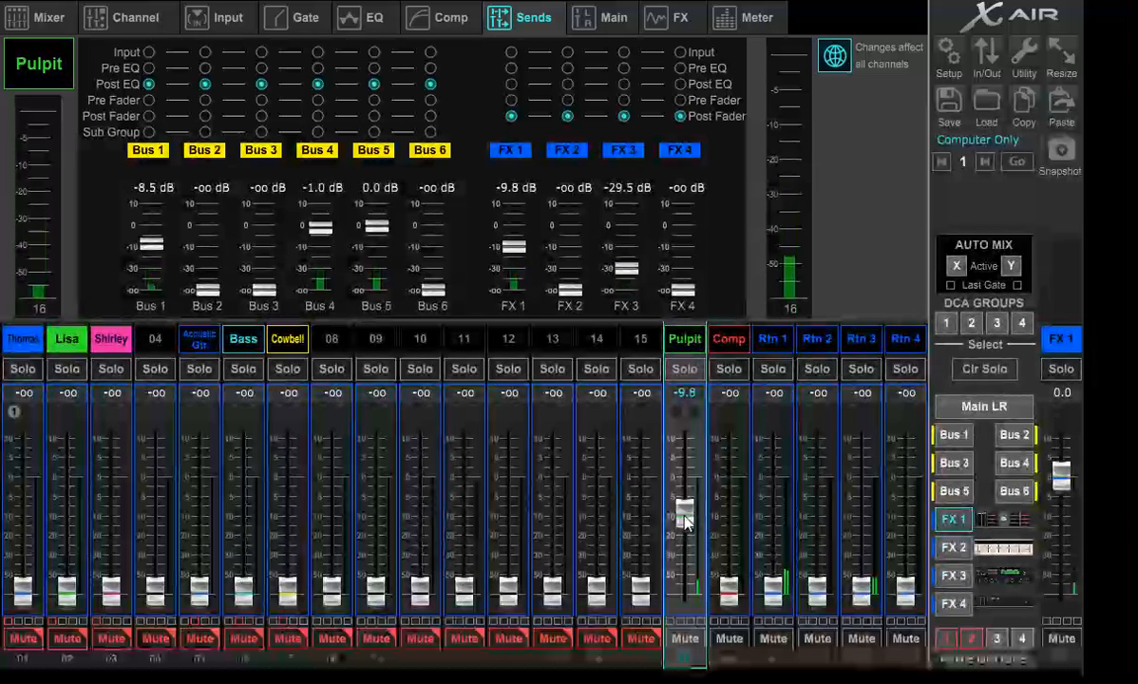
left_click_drag(681, 492, 685, 554)
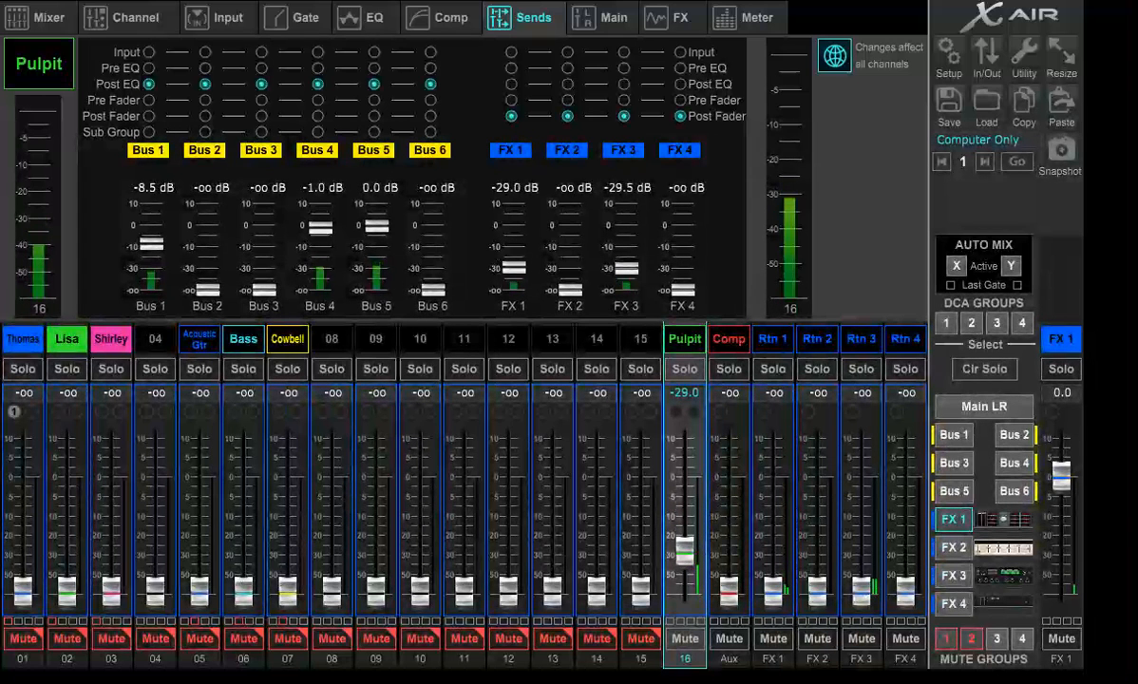
Nudge the Pulpit fader in the Main LR mix, and lower its FX 1 send to -40.0 dB.
left_click(979, 406)
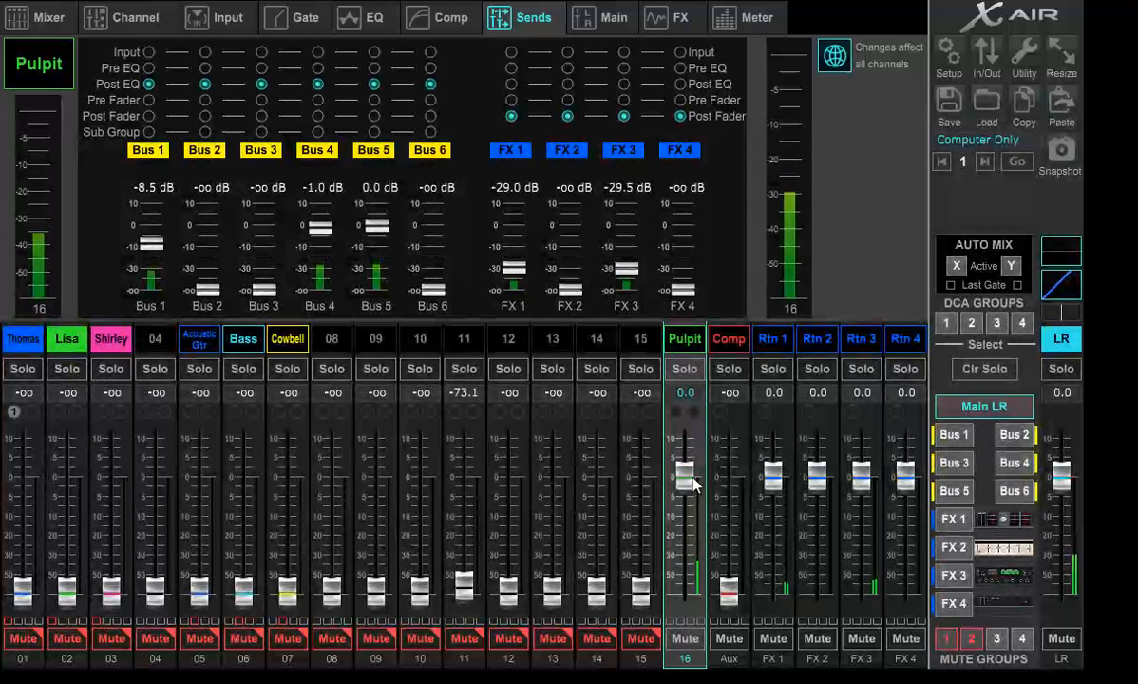
mouse_move(692, 484)
left_mouse_down()
mouse_move(686, 551)
mouse_move(699, 491)
mouse_move(686, 473)
mouse_move(703, 487)
left_mouse_up()
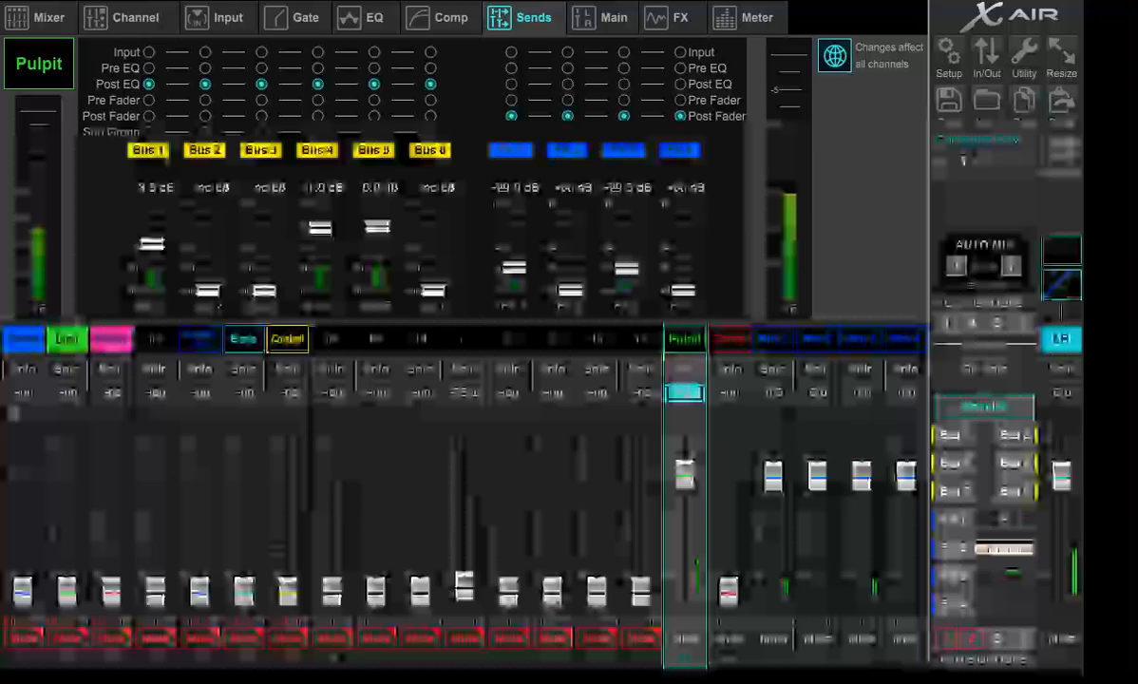
double_click(687, 391)
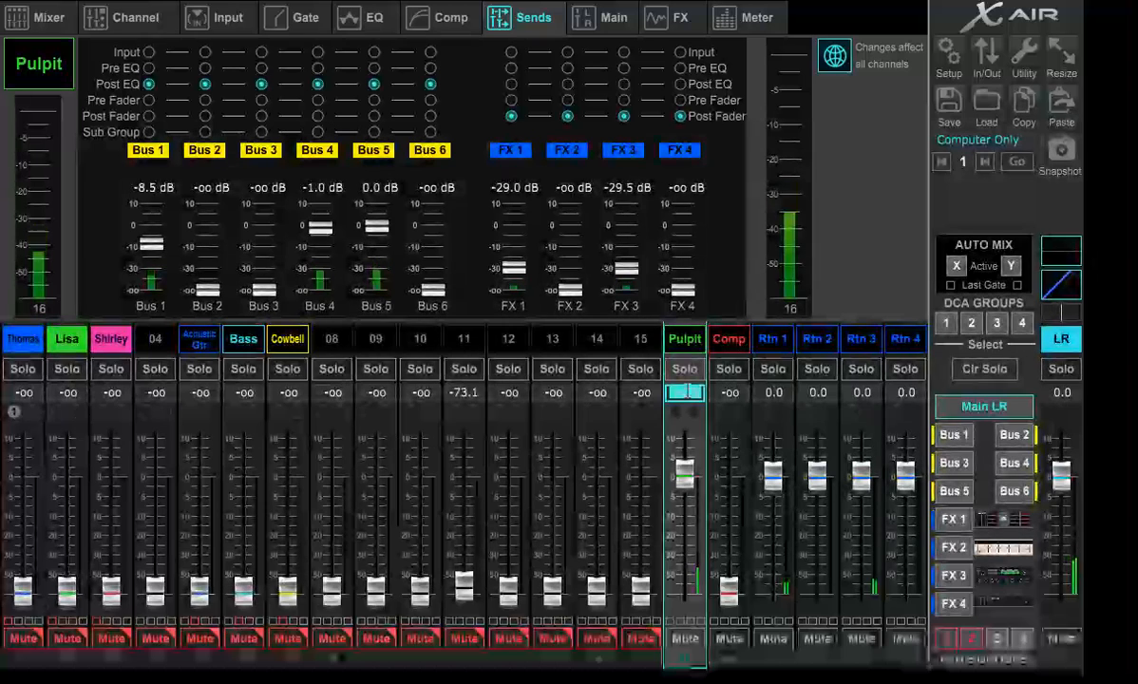
left_click(958, 520)
mouse_move(677, 557)
left_mouse_down()
mouse_move(685, 501)
mouse_move(689, 564)
left_mouse_up()
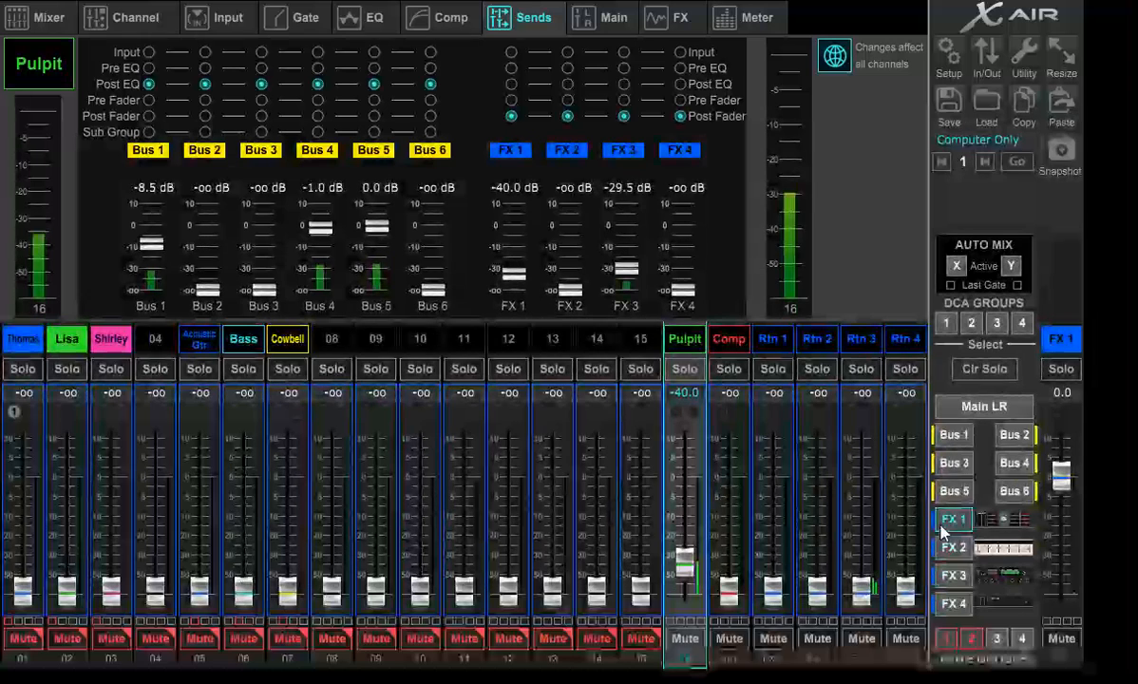
Review Pulpit's send levels across the Bus 1 to Bus 5 mixes and the FX mixes.
left_click(956, 439)
left_click(1011, 437)
left_click(960, 464)
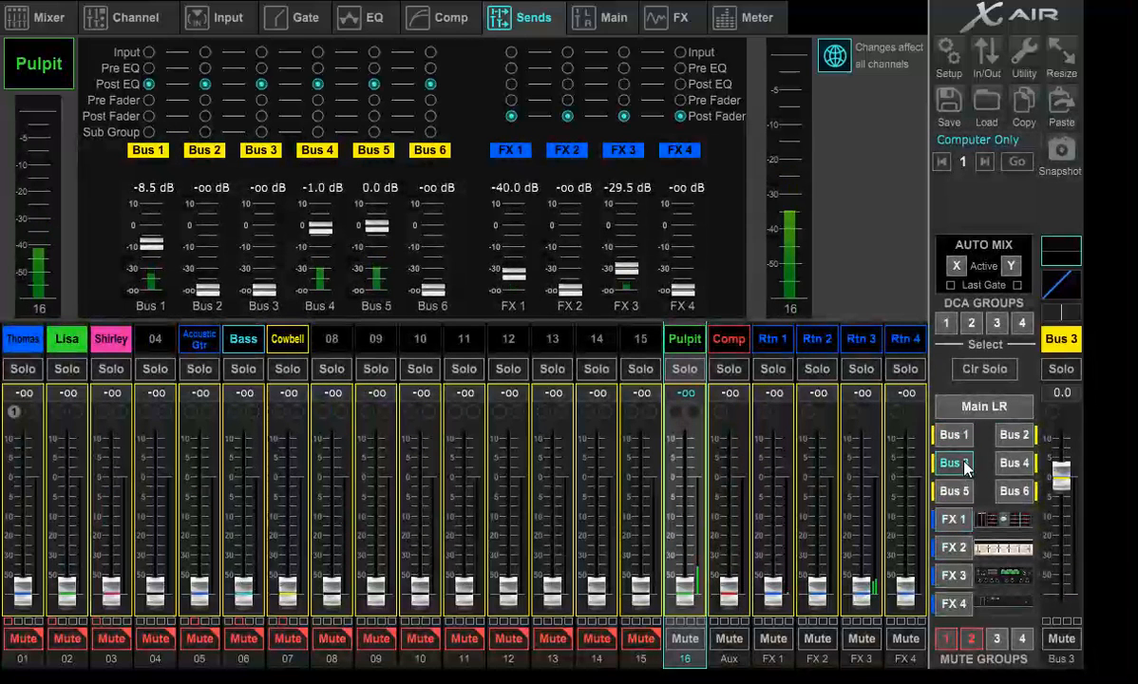
left_click(1015, 463)
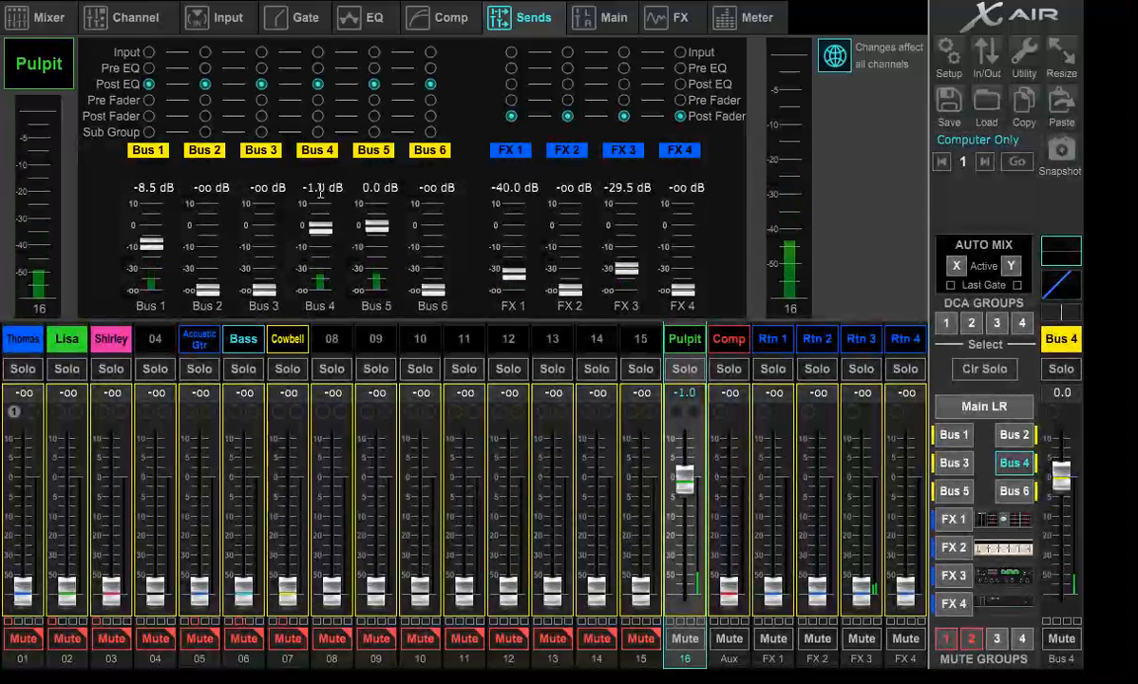
left_click(973, 493)
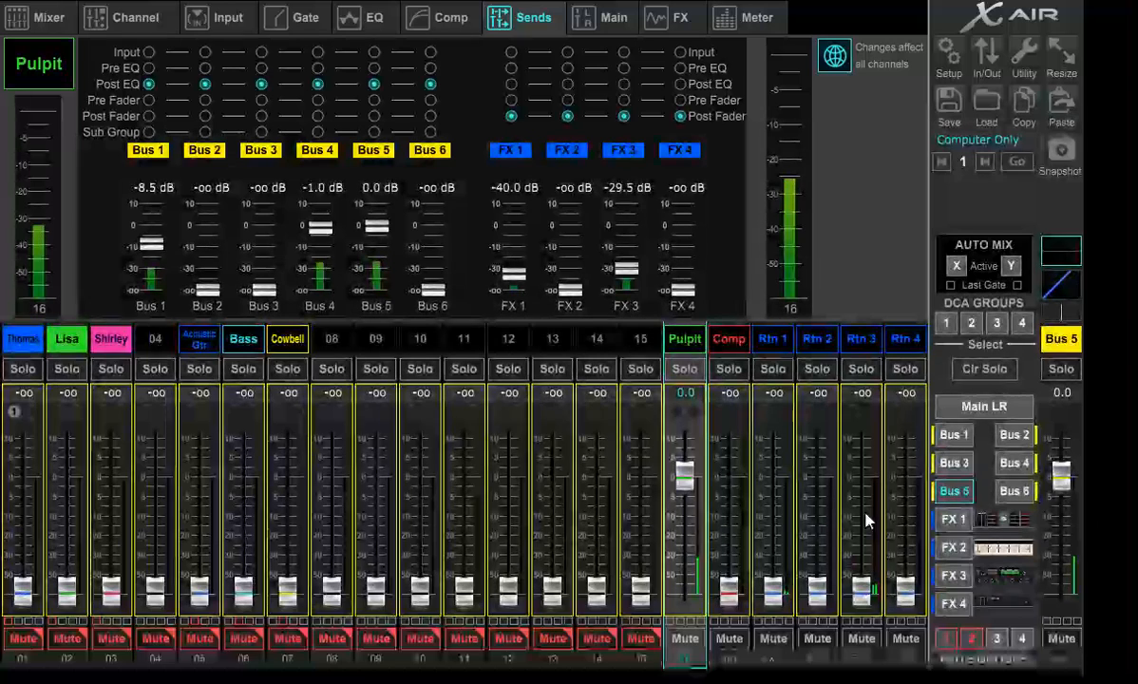
left_click(950, 525)
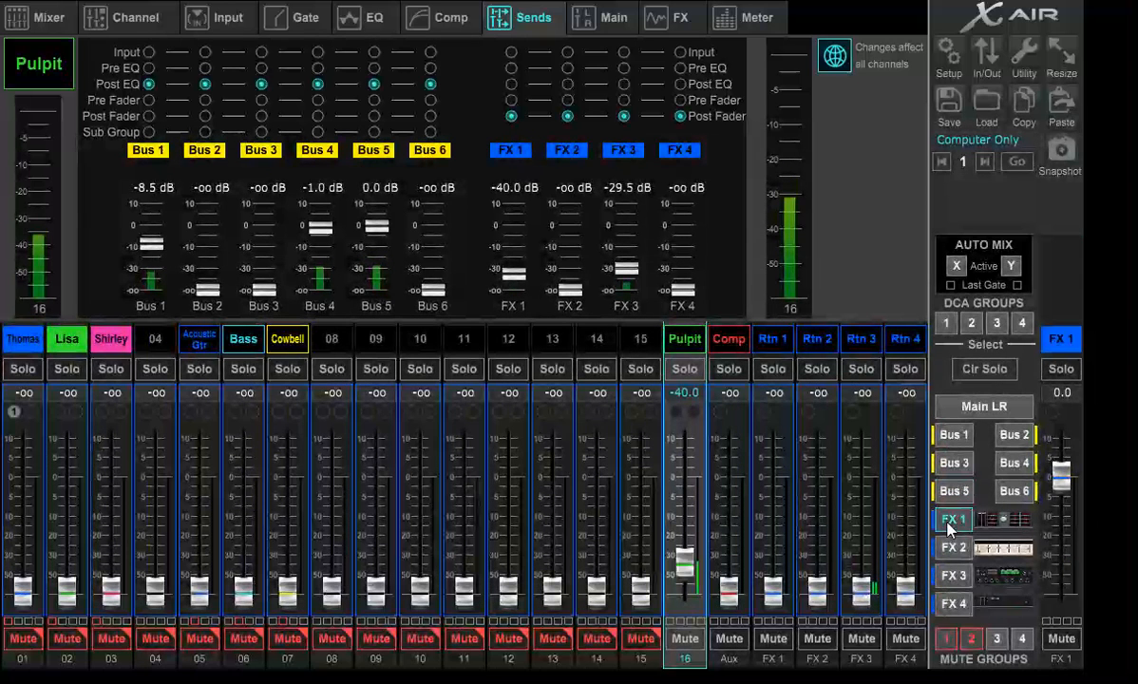
left_click(954, 575)
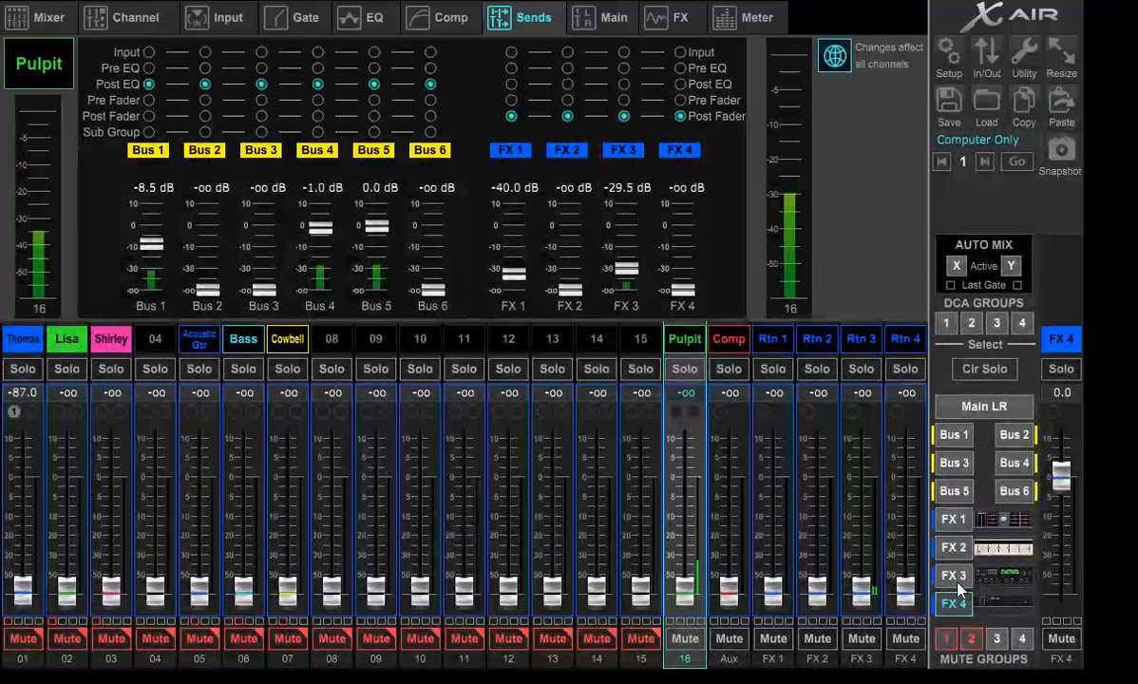
Switch the faders to the Main LR mix, and review the input, effects and bus output meters.
left_click(981, 406)
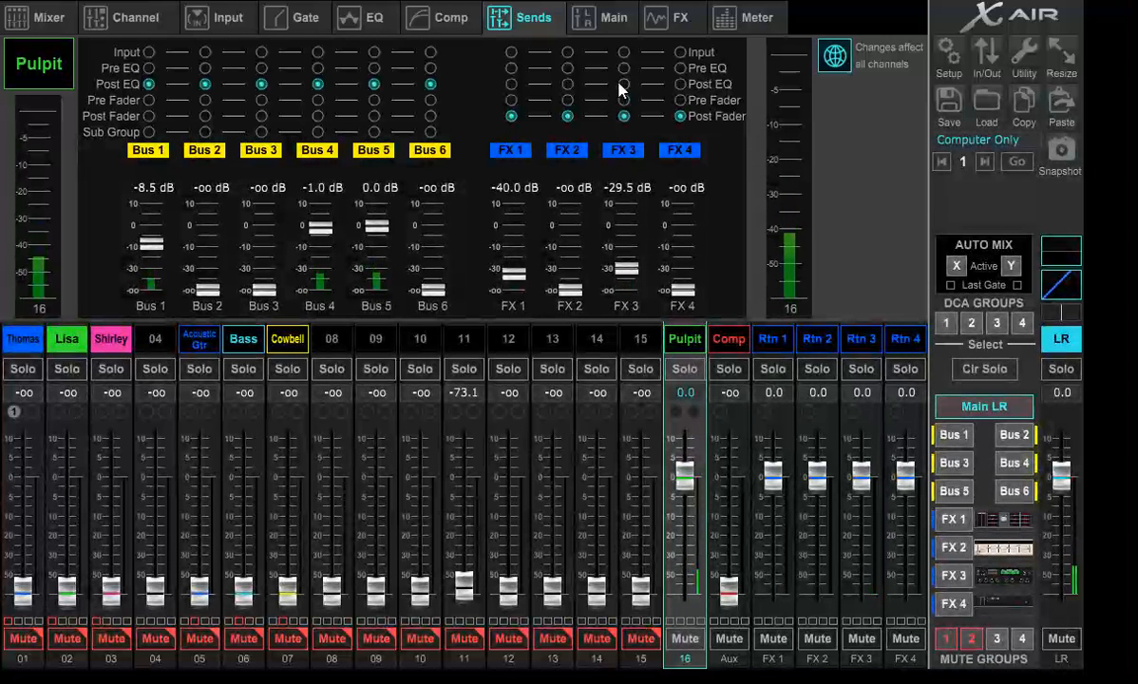
left_click(746, 17)
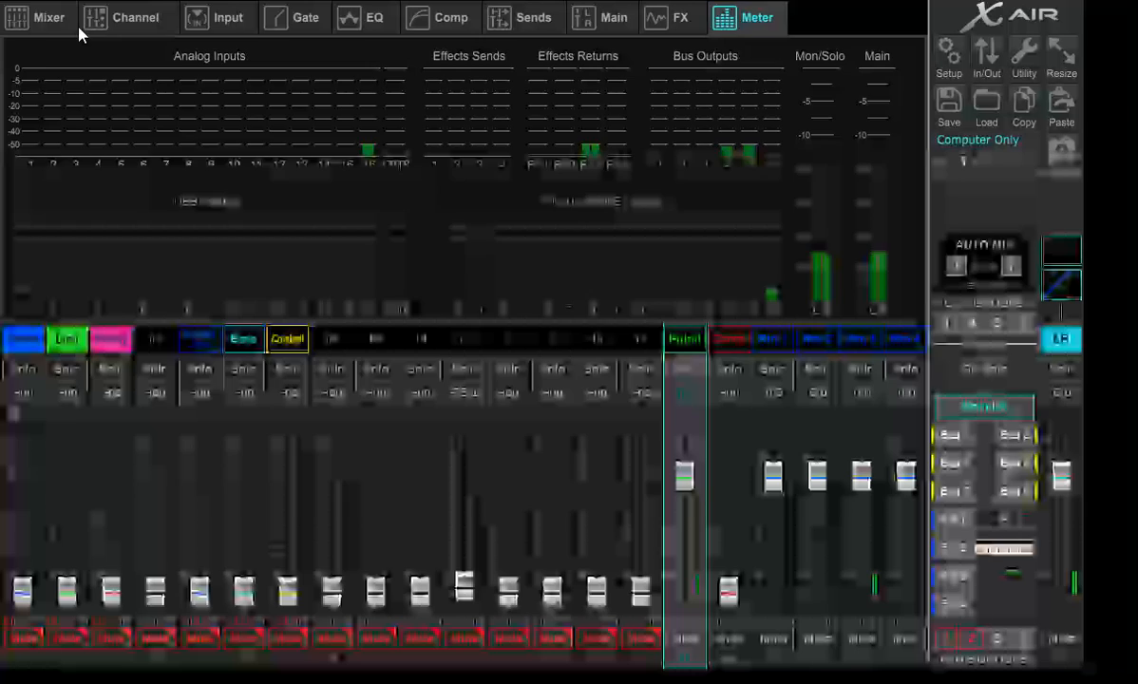
In the mixer overview, turn the Bus 1 sends of channels 01, 03 and Acoustic Gtr all the way down.
left_click(43, 17)
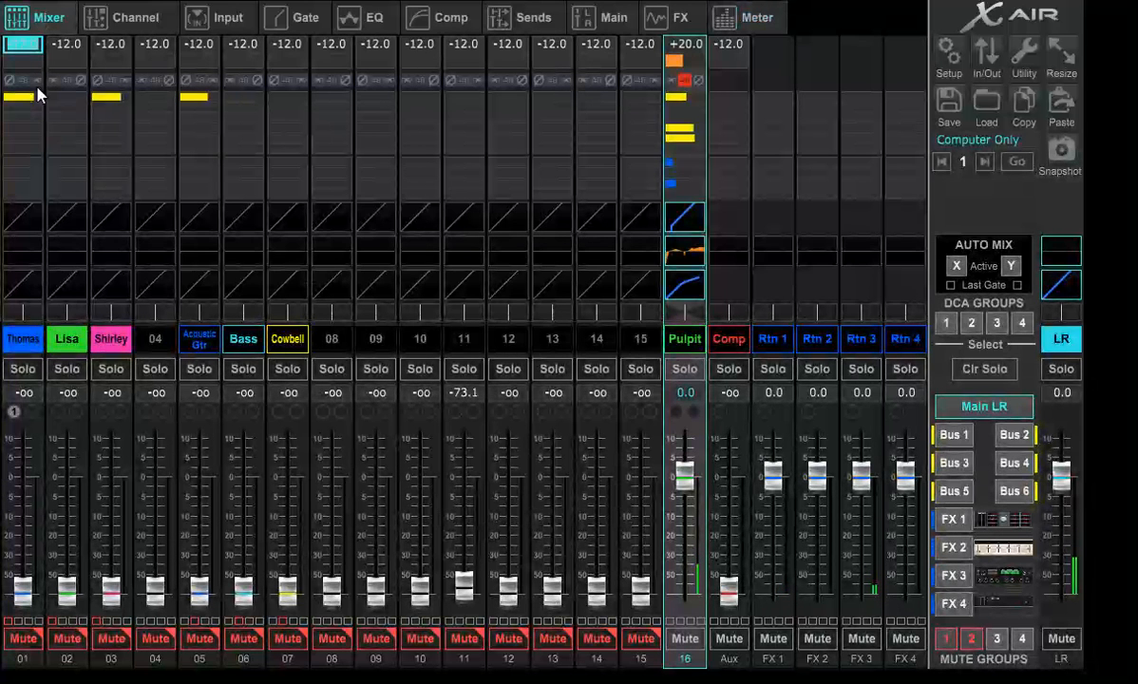
scroll(28, 104, "down", 10)
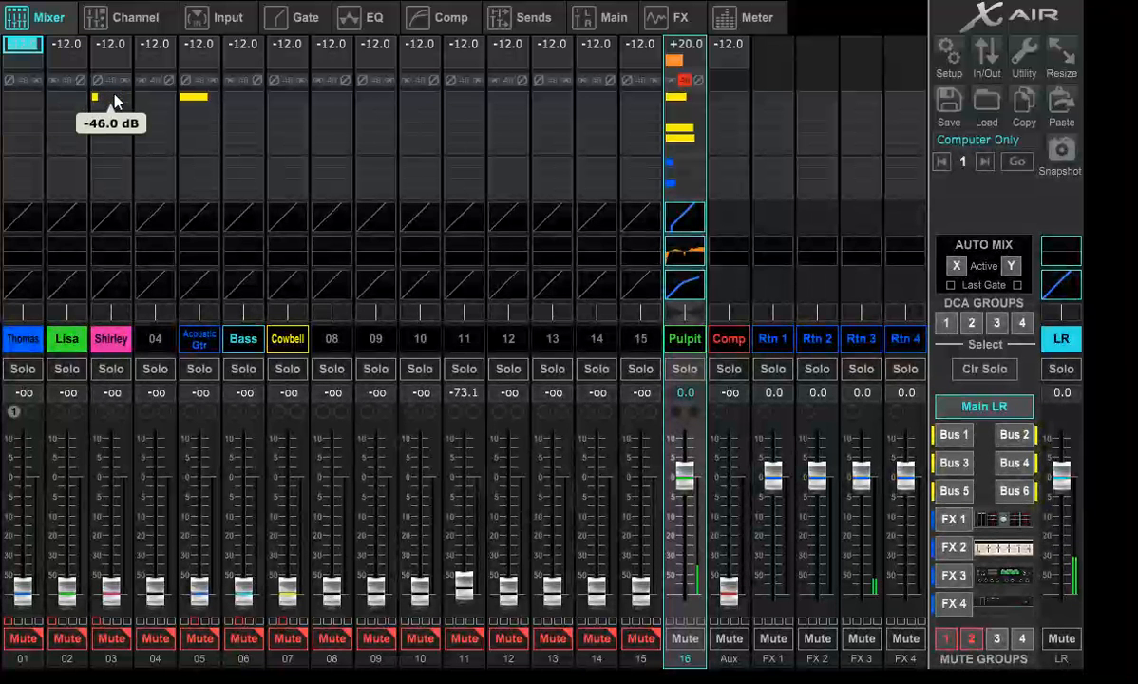
scroll(114, 96, "down", 2)
scroll(185, 102, "down", 4)
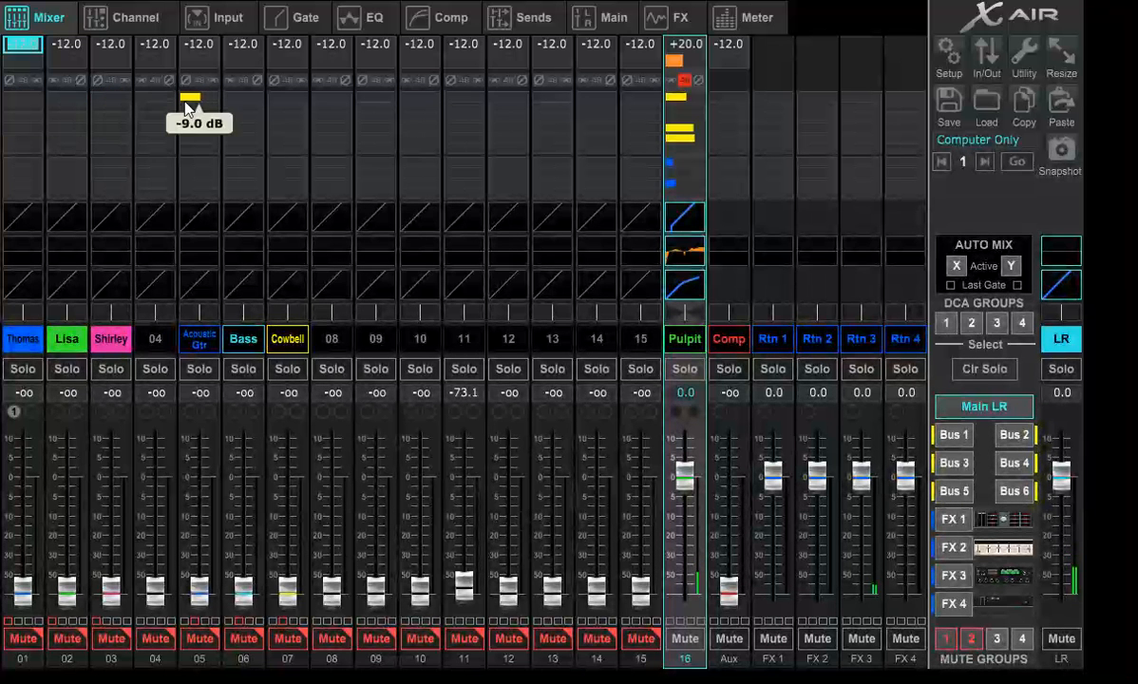
scroll(185, 100, "down", 6)
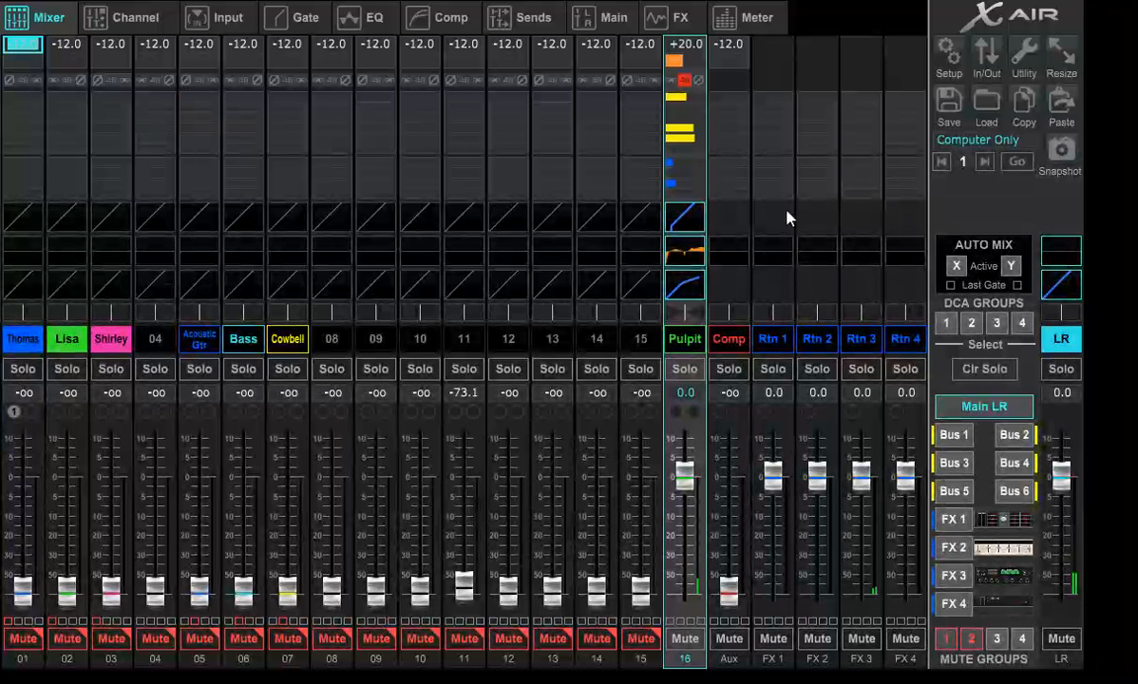
Lower Pulpit's Bus 1 and Bus 4 sends slightly from the mixer overview.
scroll(696, 107, "down", 5)
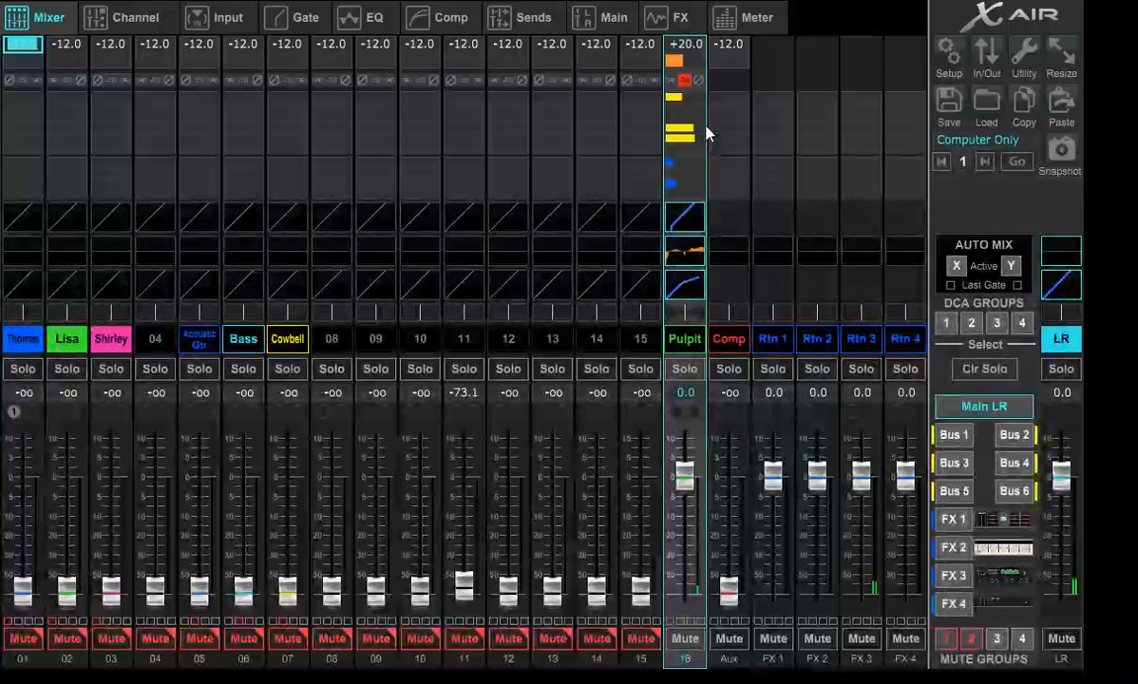
scroll(703, 134, "down", 6)
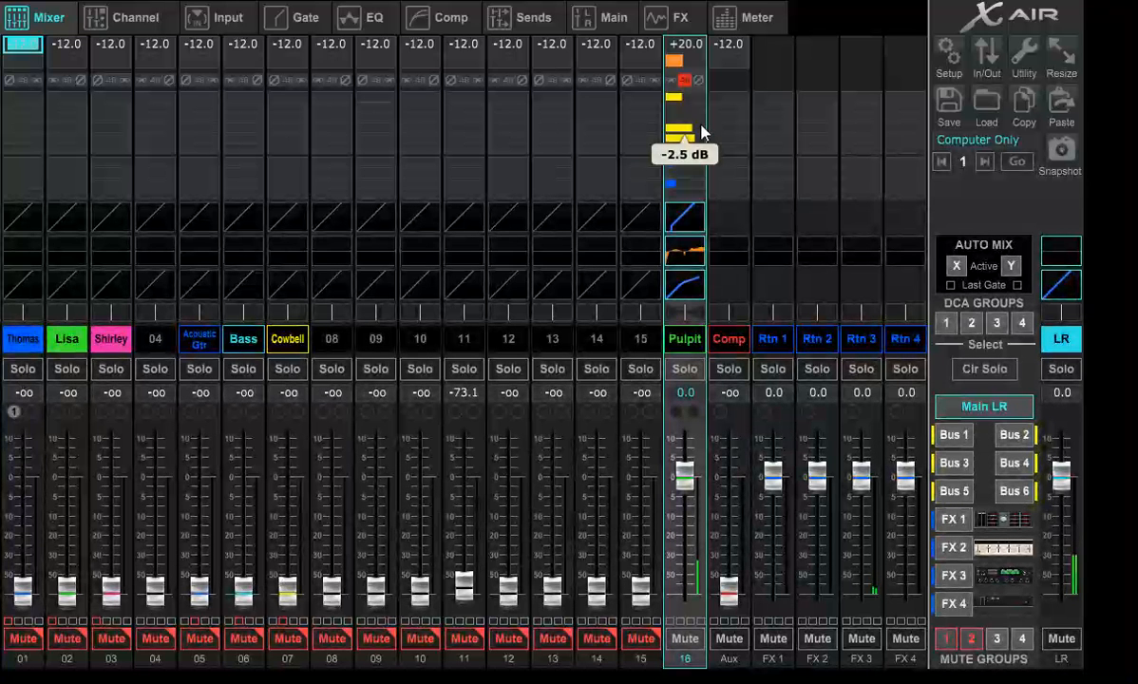
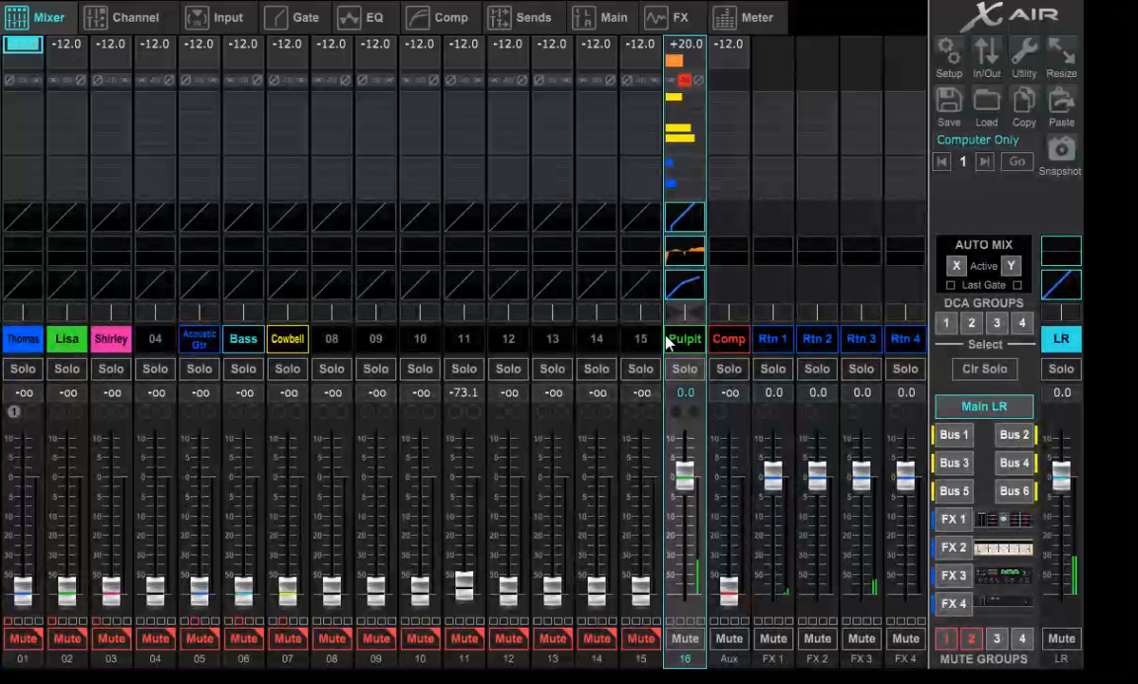
Review Pulpit's noise gate settings and input settings, returning to the mixer overview after each.
left_click(695, 224)
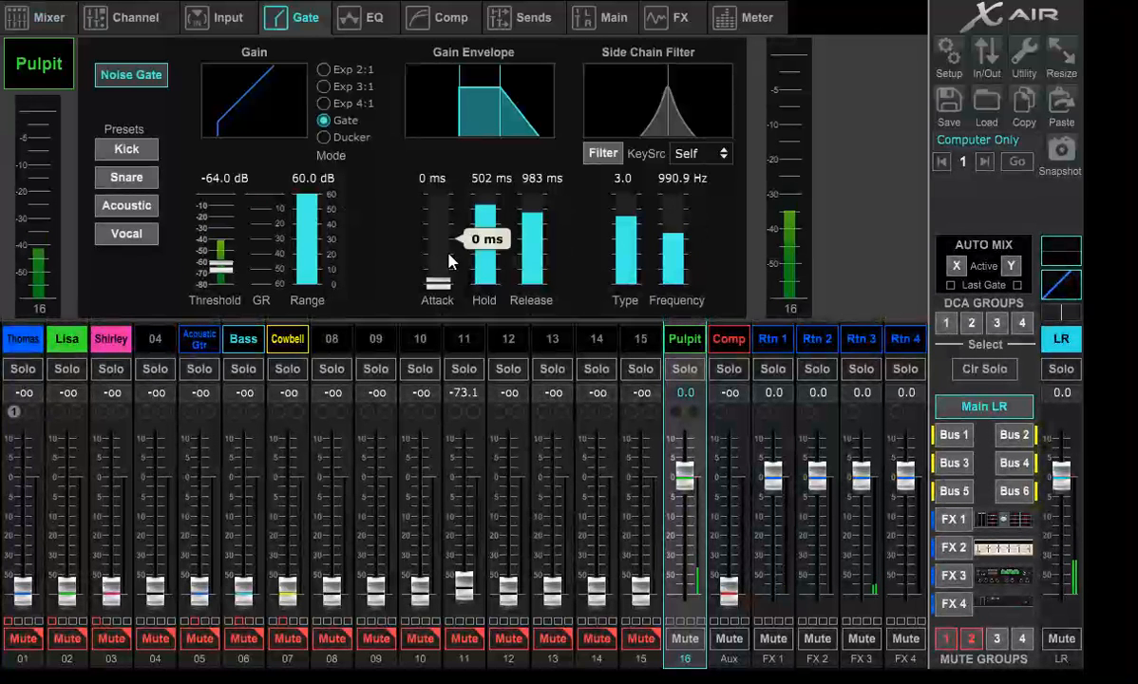
left_click(45, 16)
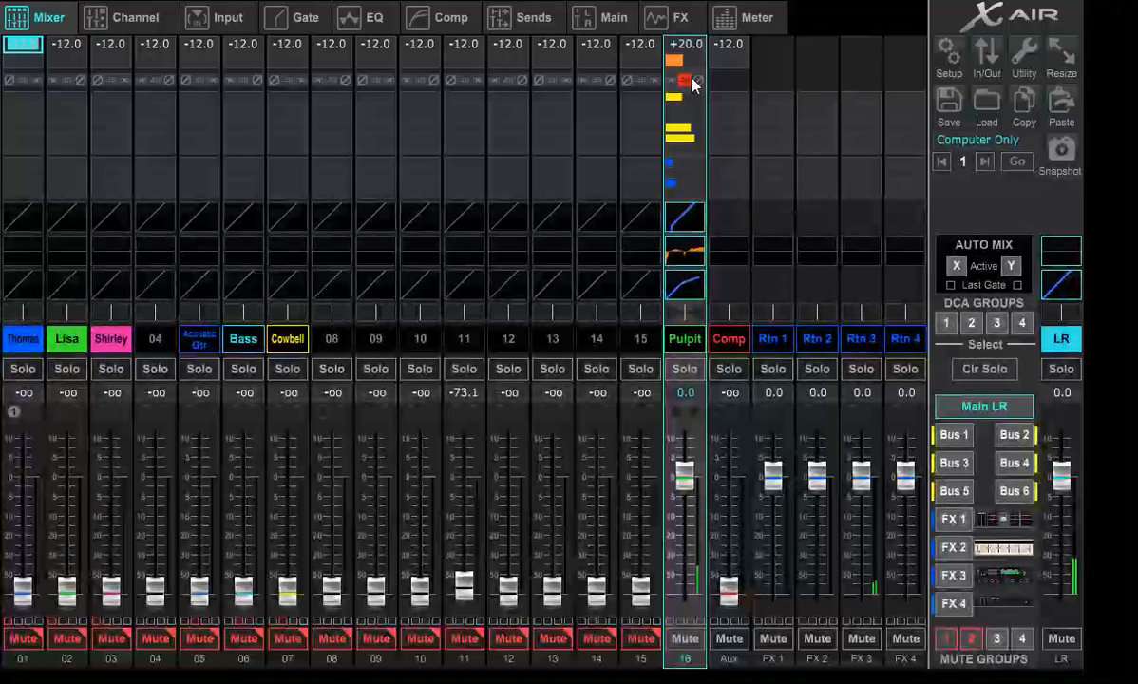
double_click(691, 80)
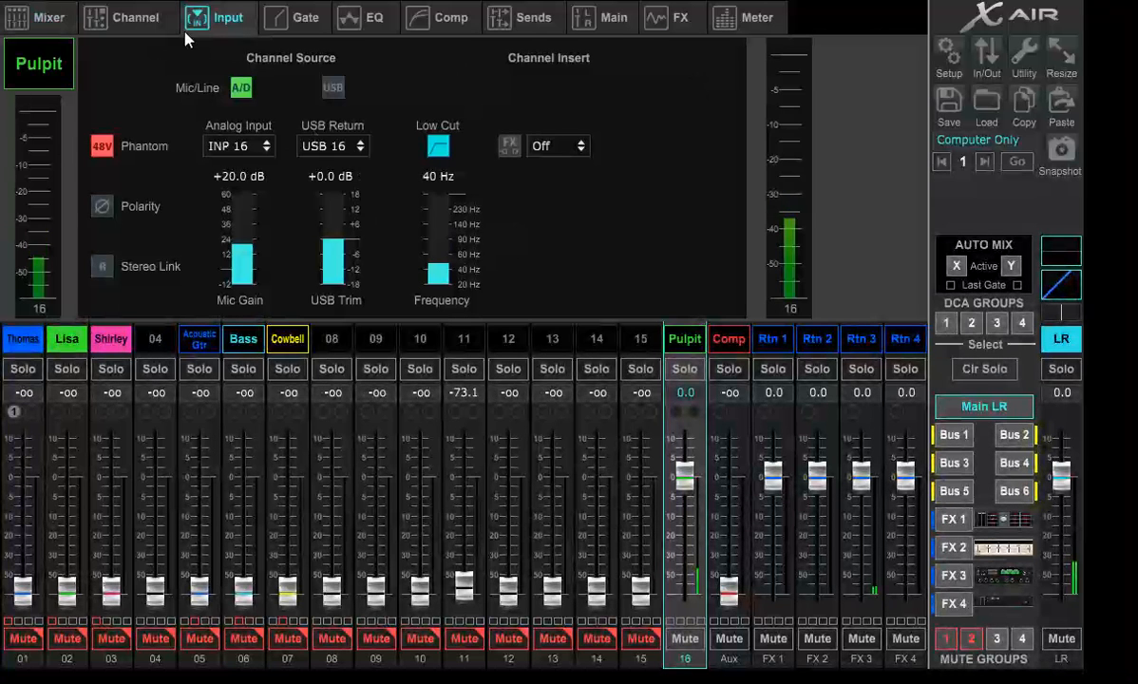
left_click(55, 20)
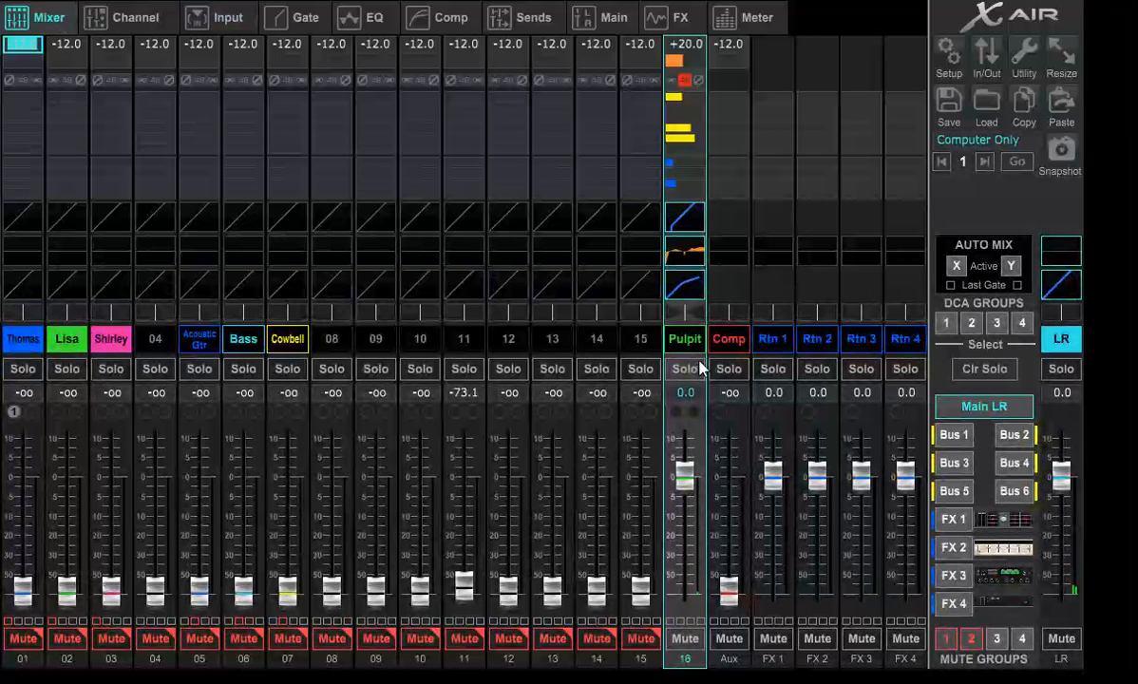
Select channels 14 and 12 in turn, reselect Pulpit, and switch its solo on and off again.
left_click(615, 347)
left_click(523, 338)
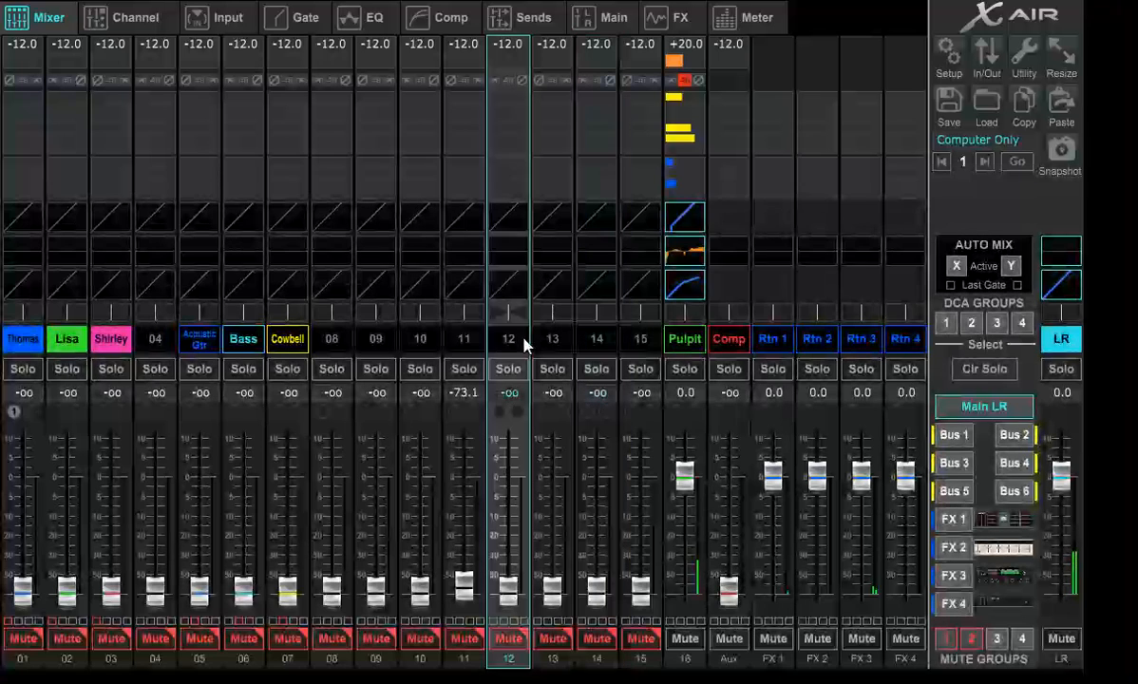
left_click(700, 348)
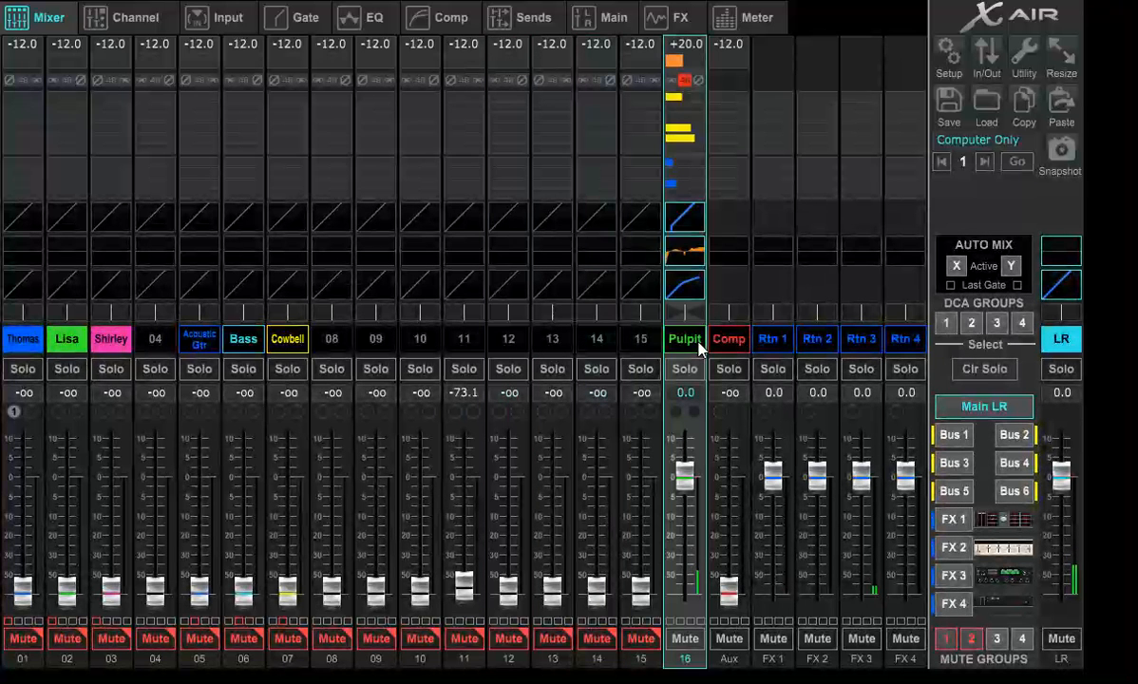
left_click(688, 374)
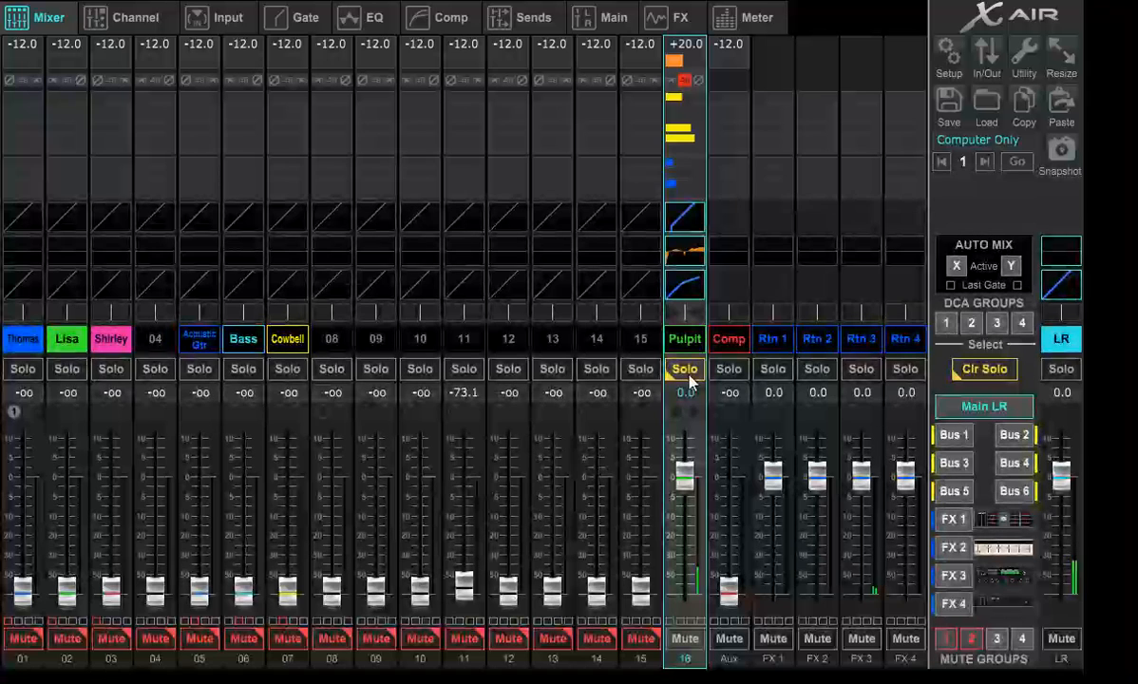
left_click(686, 372)
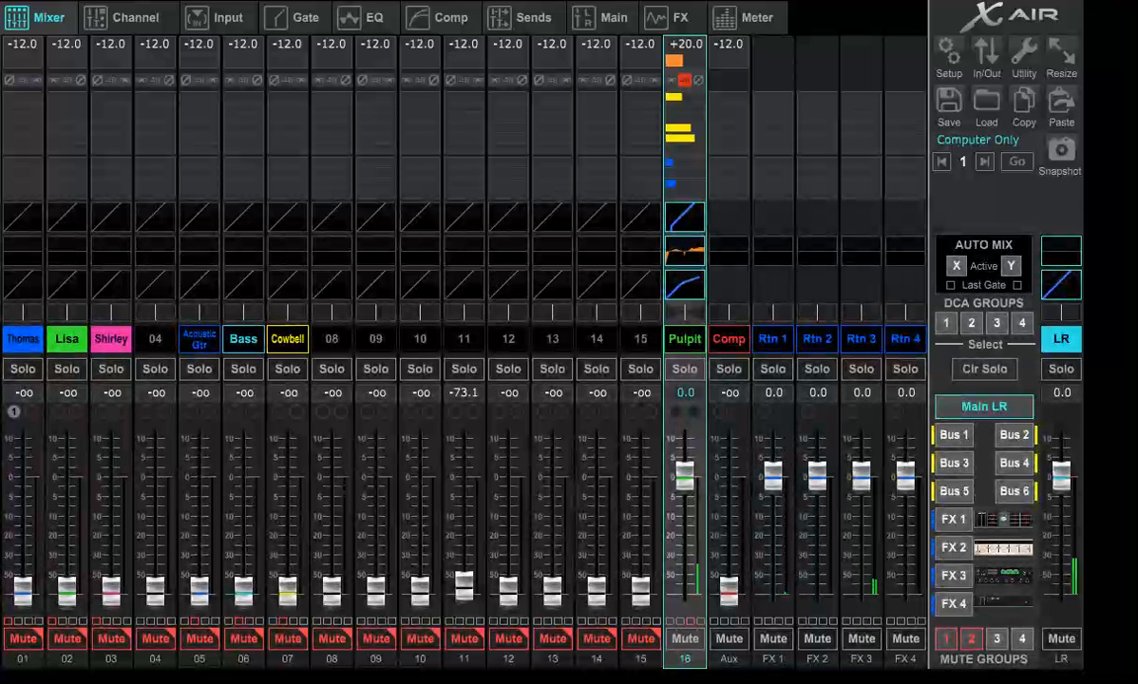
Toggle mute group 3 on and off, and release and re-engage mute groups 1 and 2, first separately and as a pair.
left_click(997, 640)
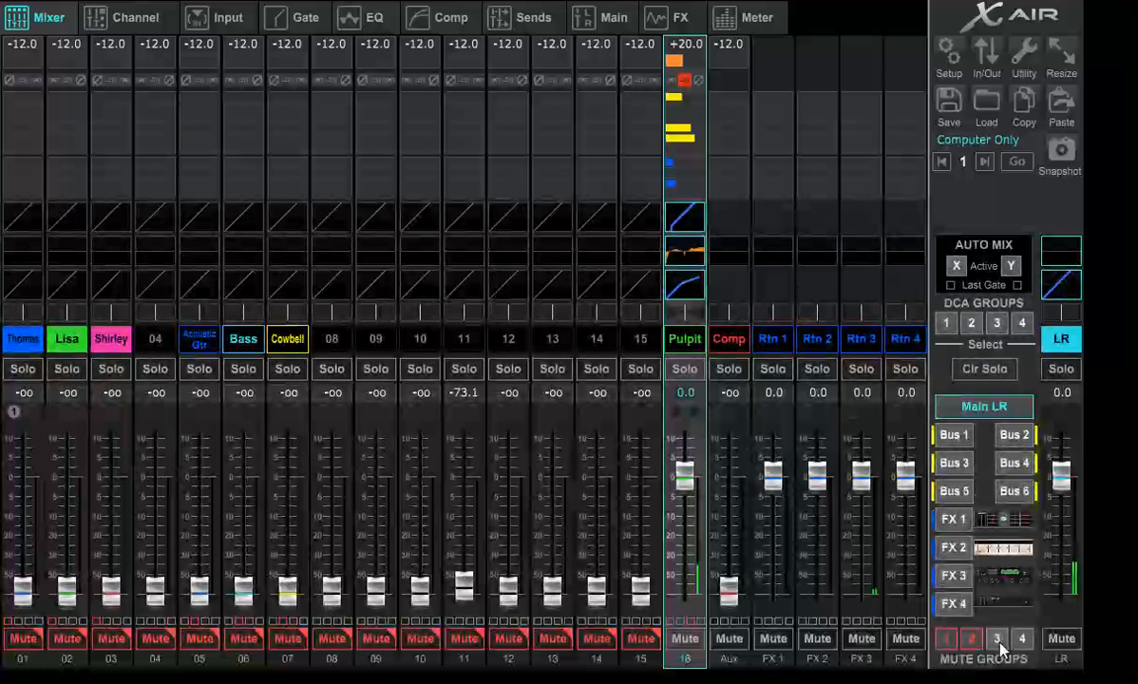
left_click(998, 639)
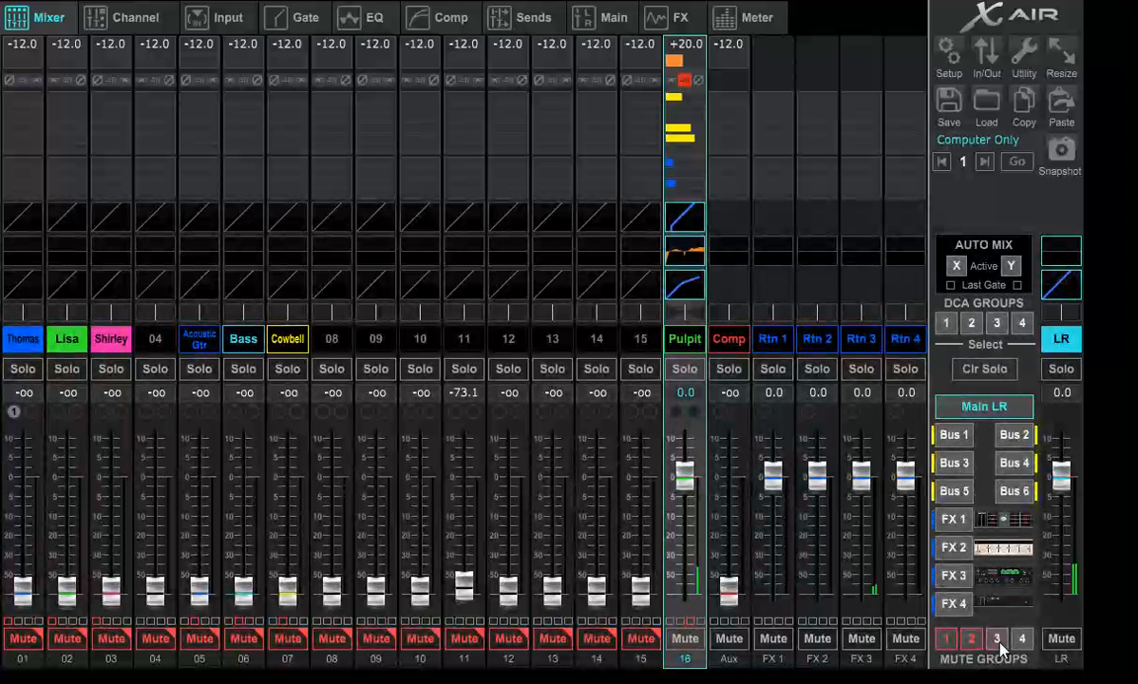
left_click(947, 640)
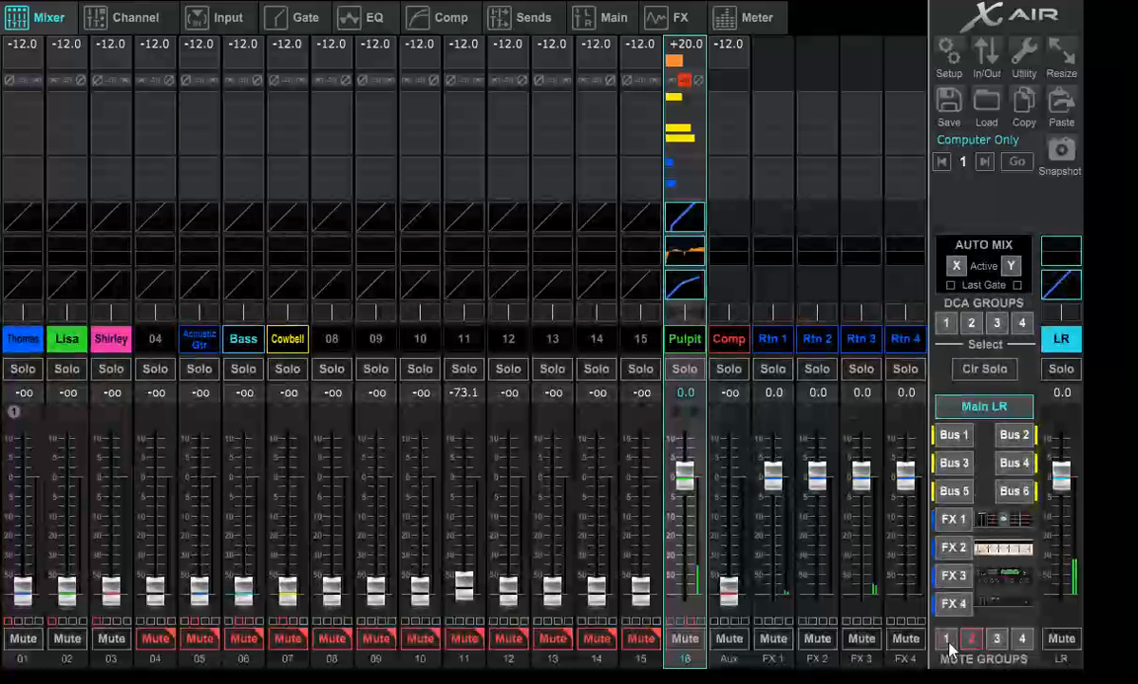
left_click(947, 639)
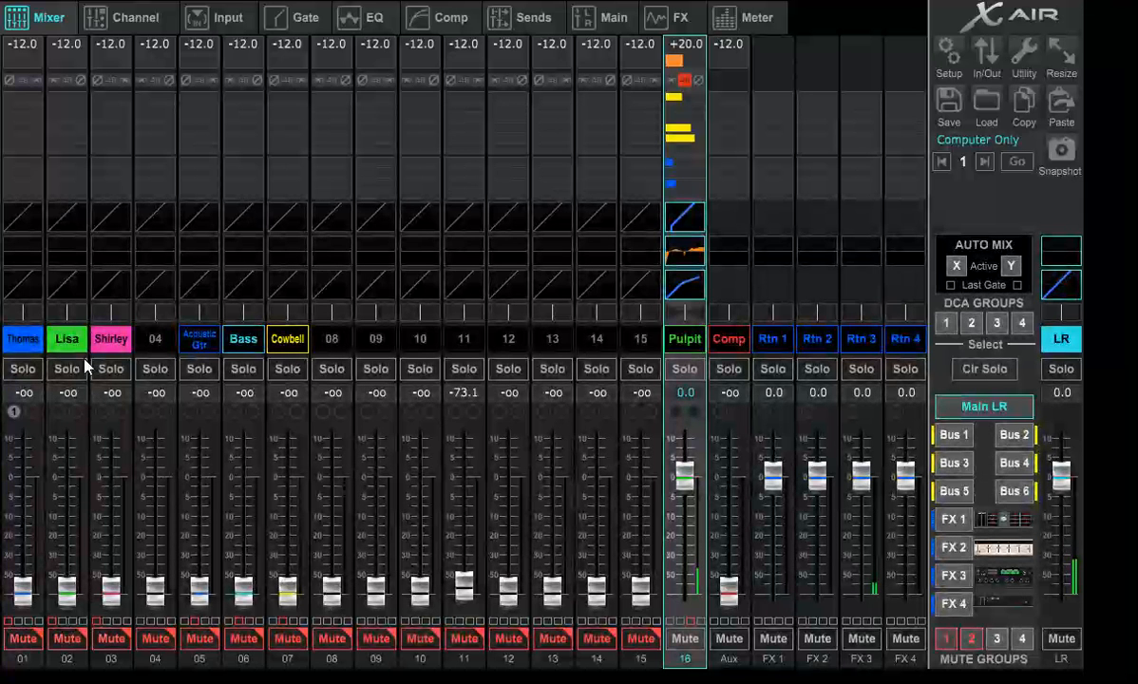
left_click(971, 640)
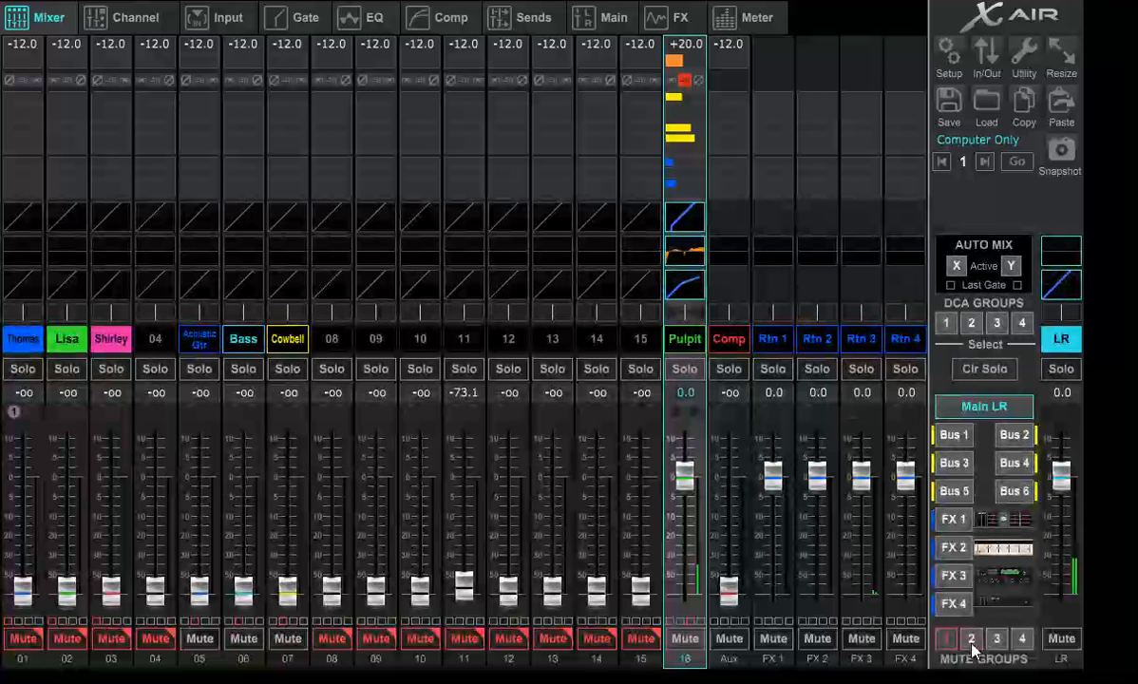
left_click(971, 639)
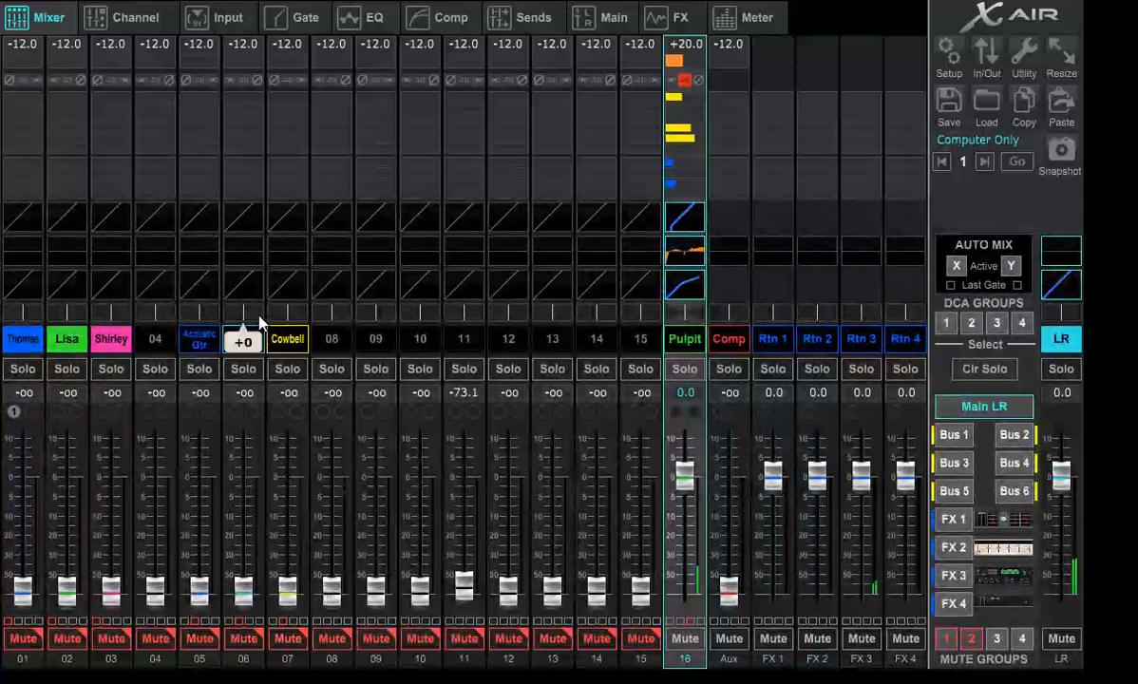
left_click(947, 643)
left_click(969, 642)
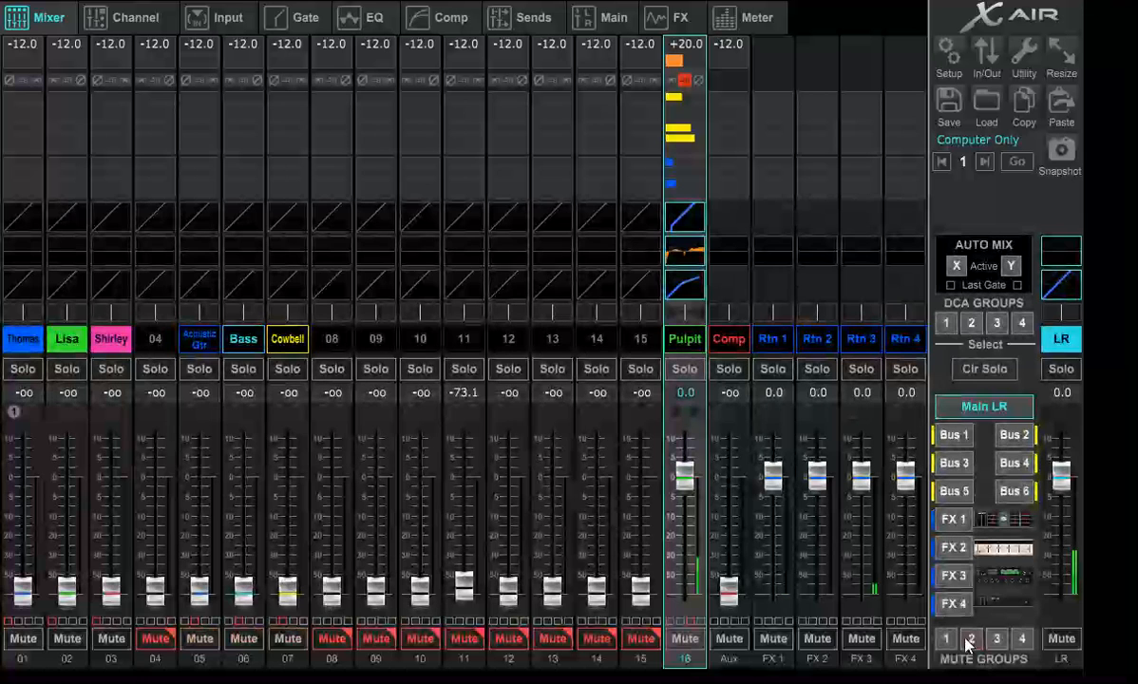
left_click(948, 645)
left_click(971, 644)
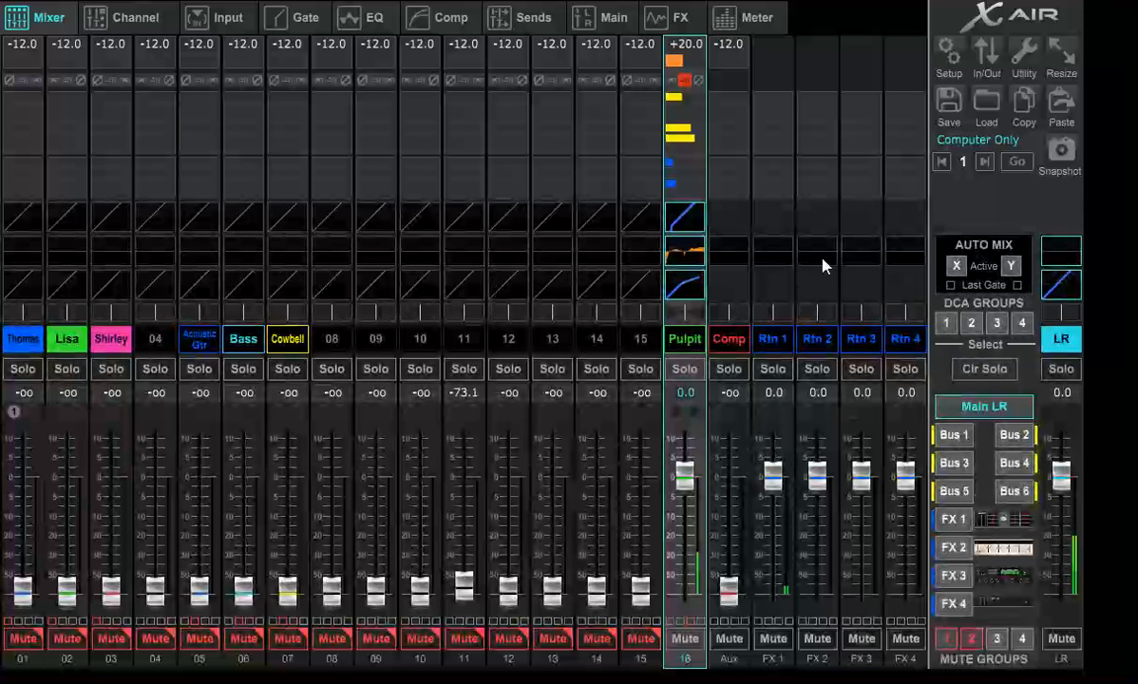
Assign Pulpit to DCA group 3, channels 02 and 03 to DCA 1, and Acoustic Gtr, Bass and Cowbell to DCA 2.
left_click(946, 324)
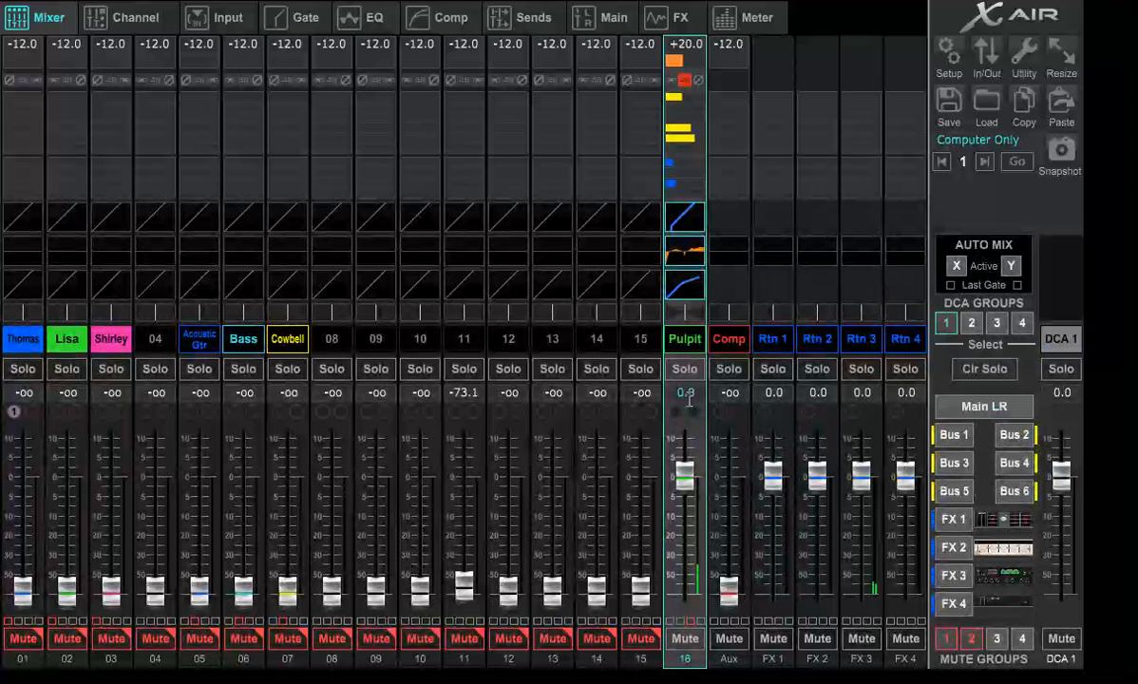
left_click(997, 324)
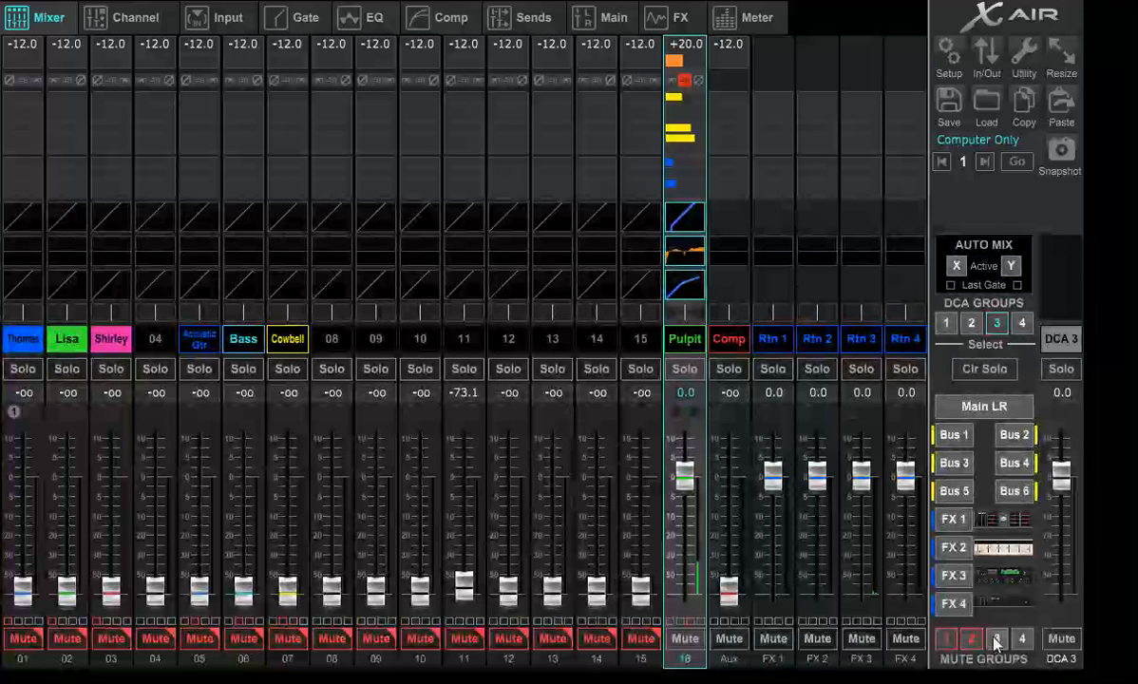
left_click(676, 414)
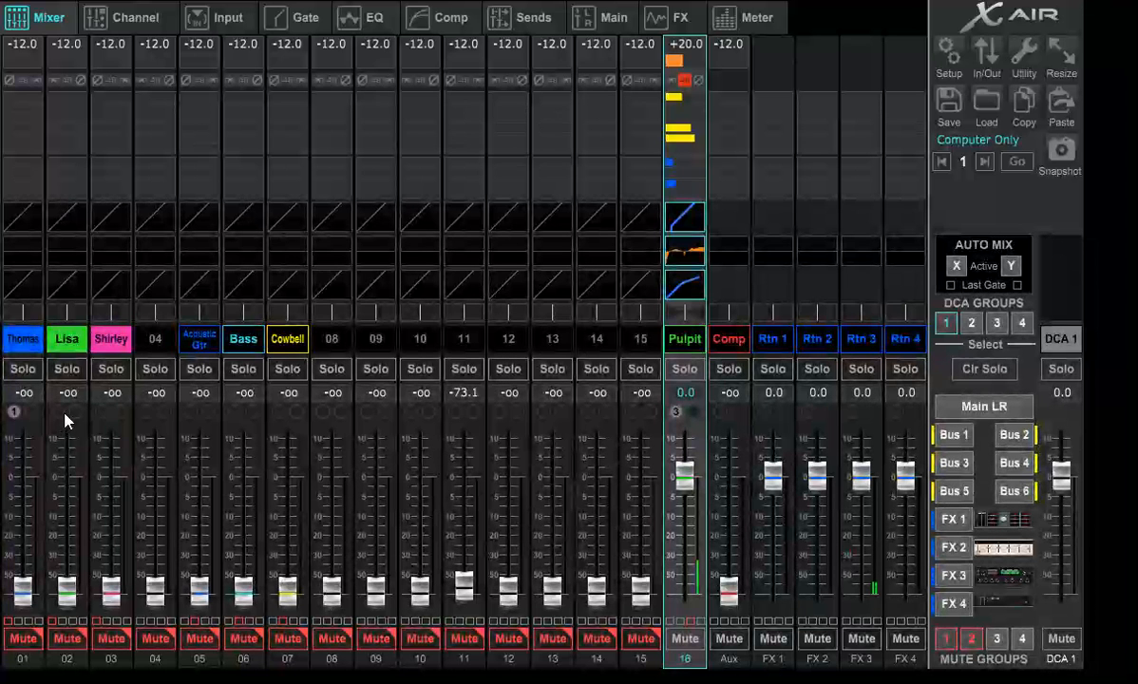
left_click(65, 418)
left_click(973, 325)
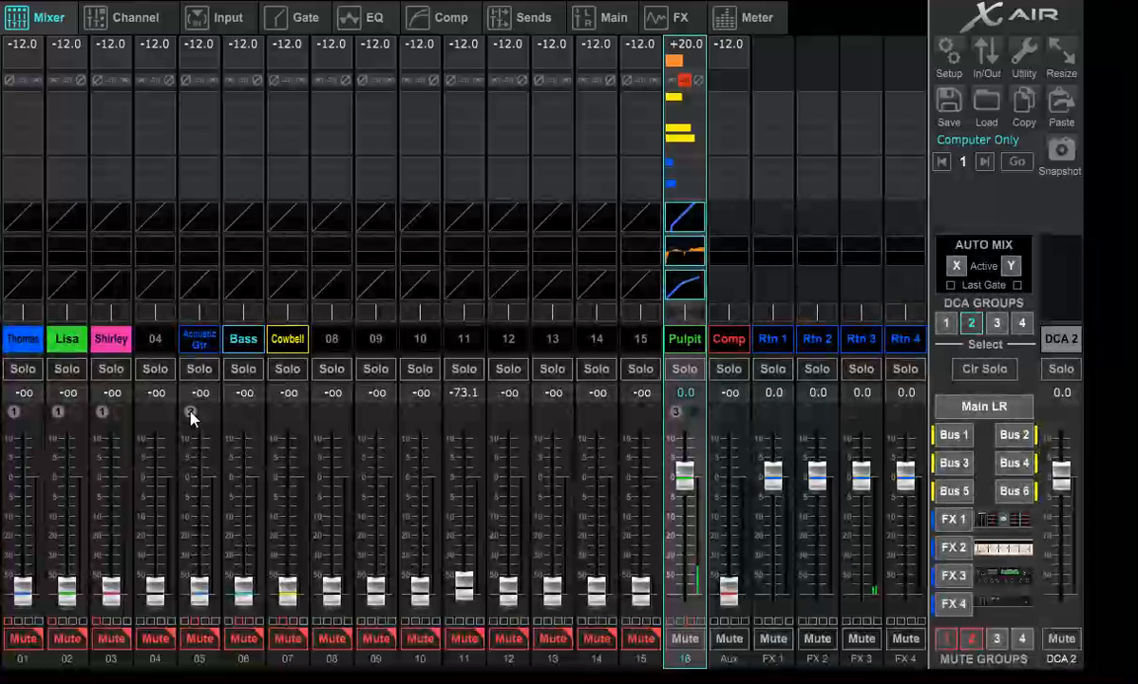
left_click(190, 413)
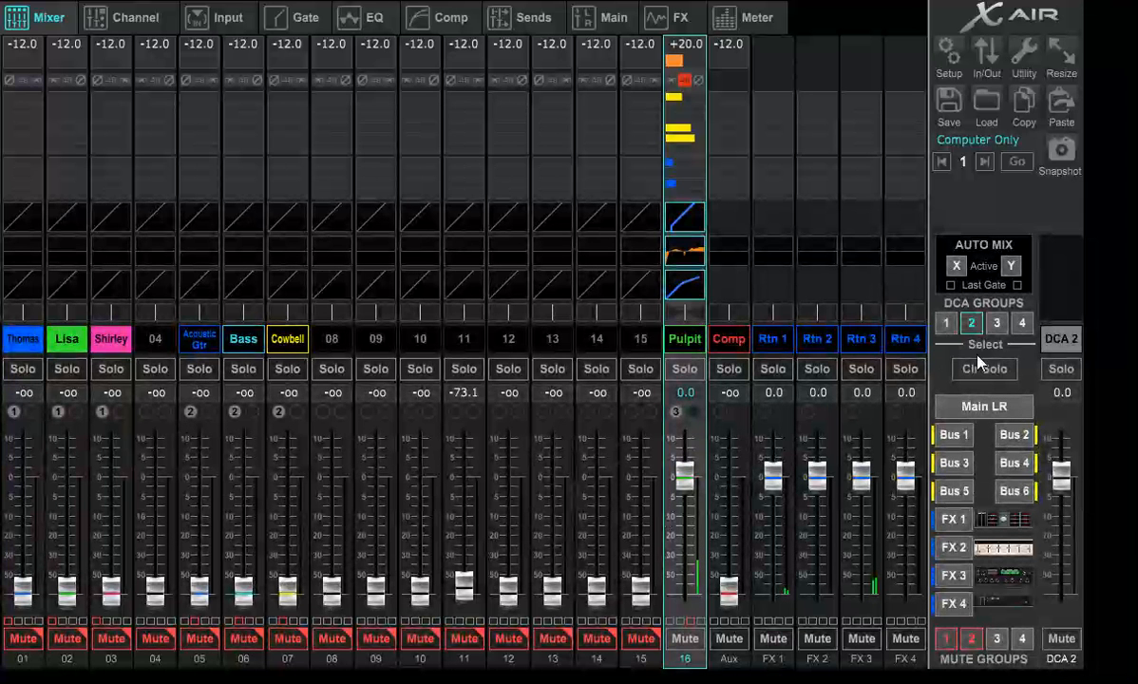
Set the DCA 3 master fader to -0.5 dB.
left_click(997, 323)
mouse_move(1061, 472)
left_mouse_down()
mouse_move(1070, 556)
mouse_move(1080, 466)
mouse_move(1077, 503)
mouse_move(1078, 486)
left_mouse_up()
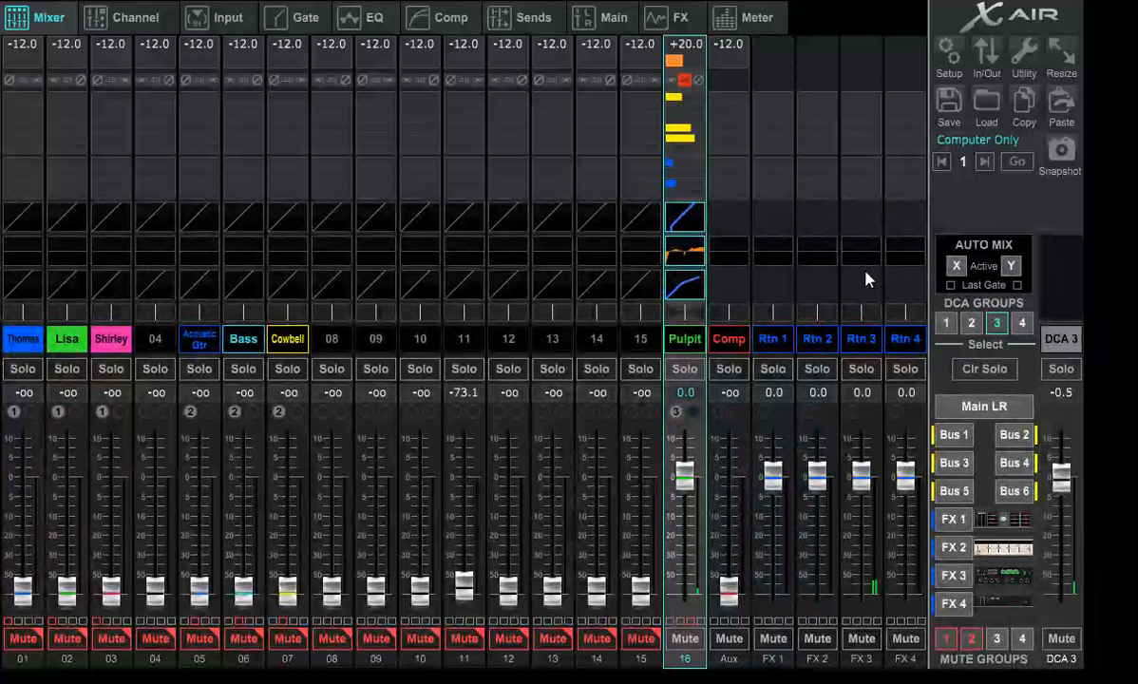
Try the DCA 1 master fader at -1.5 dB and +4.6 dB, and return it to 0.0 dB.
left_click(946, 323)
left_click_drag(1062, 475, 1066, 503)
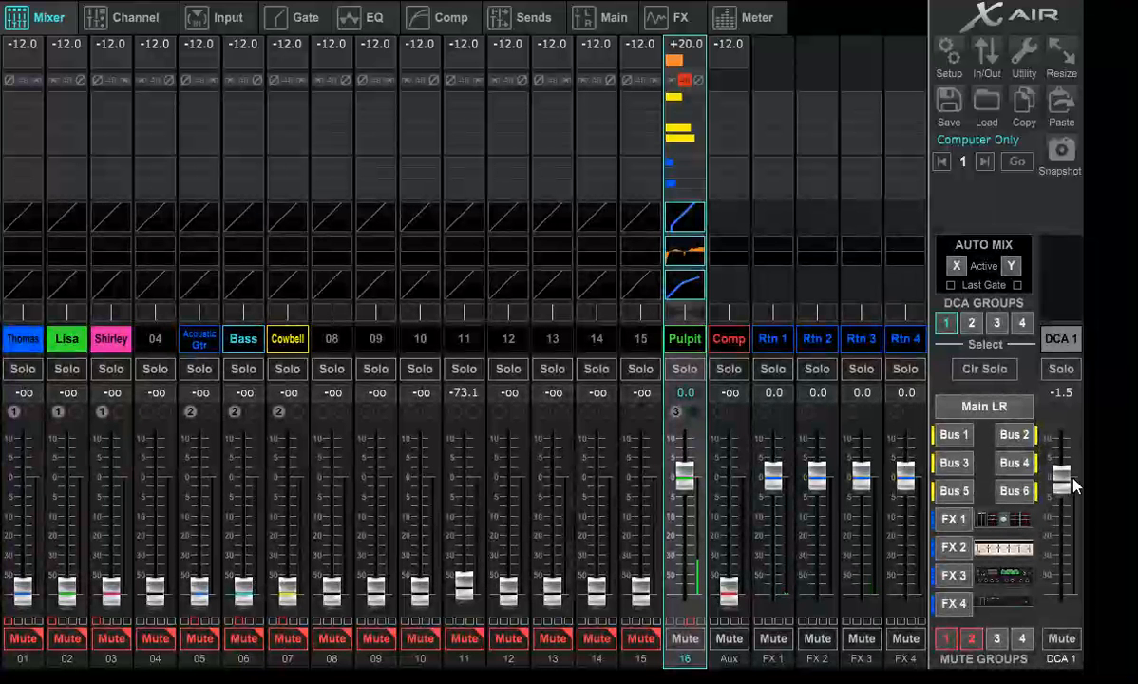
left_click_drag(1074, 485, 1073, 470)
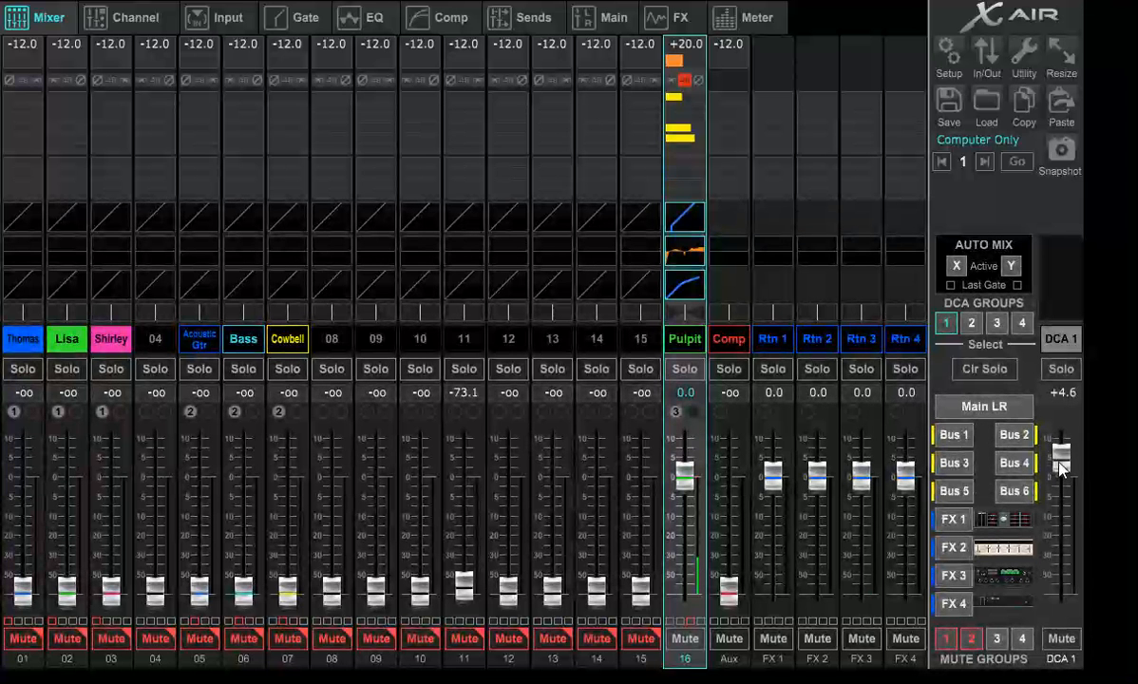
mouse_move(1062, 465)
left_mouse_down()
mouse_move(1062, 532)
mouse_move(1064, 475)
mouse_move(1068, 486)
left_mouse_up()
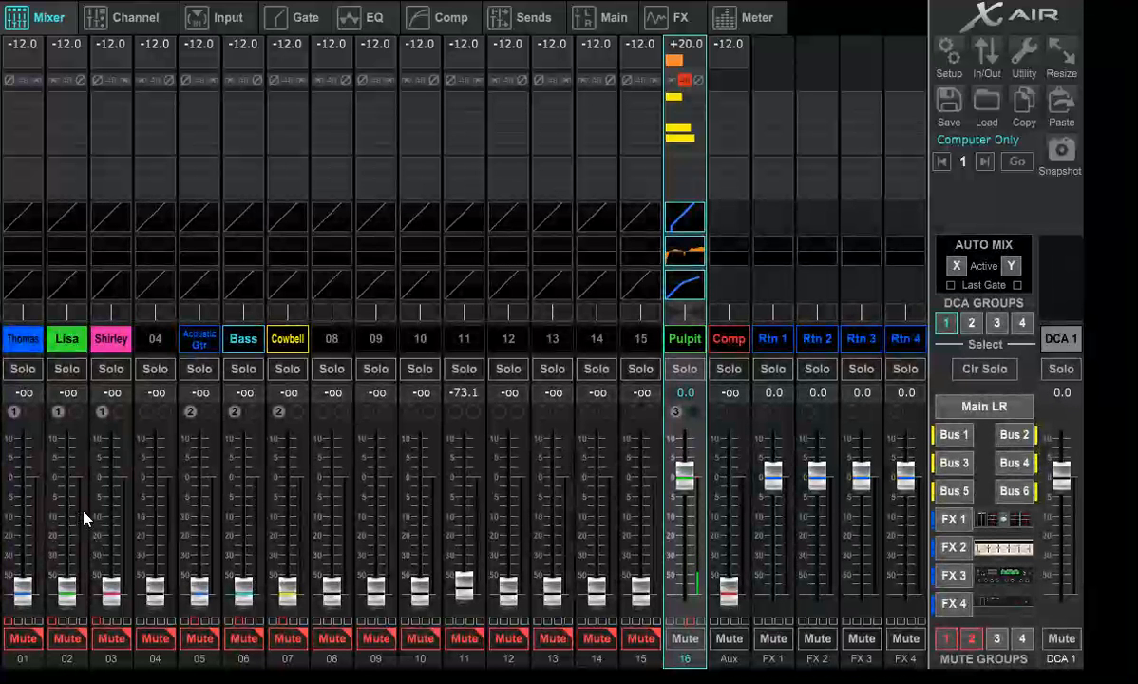
Try the DCA 2 master fader at -1.2 dB and the DCA 3 master fader at +0.3 dB.
left_click(970, 323)
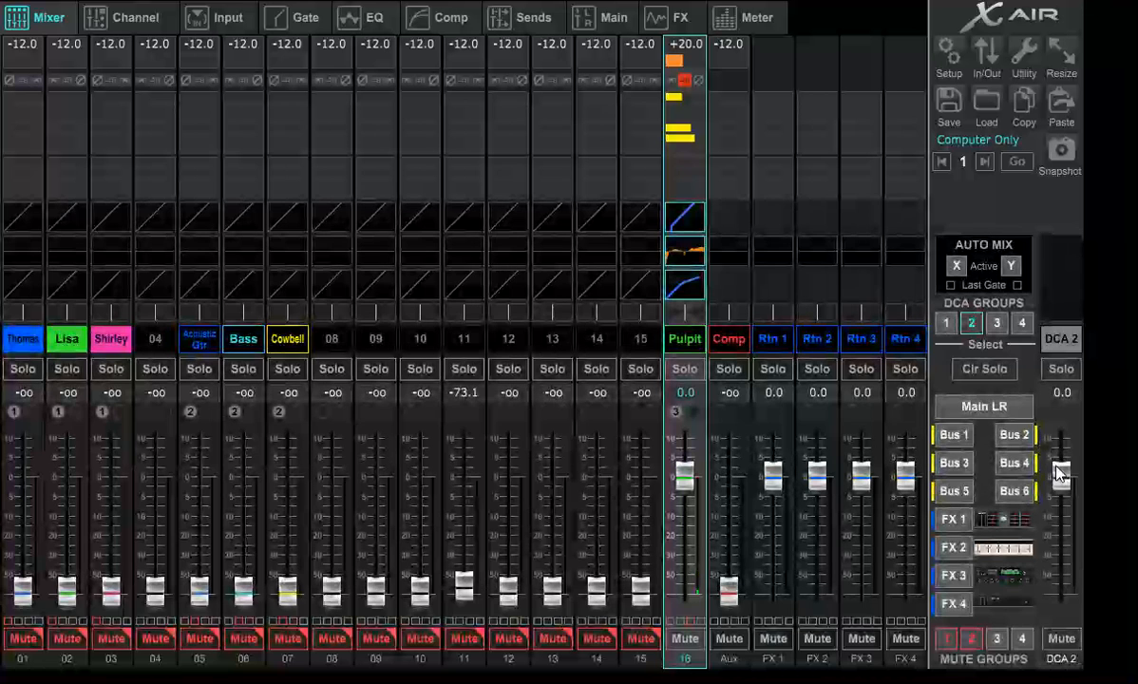
left_click_drag(1062, 447, 1070, 474)
left_click(997, 323)
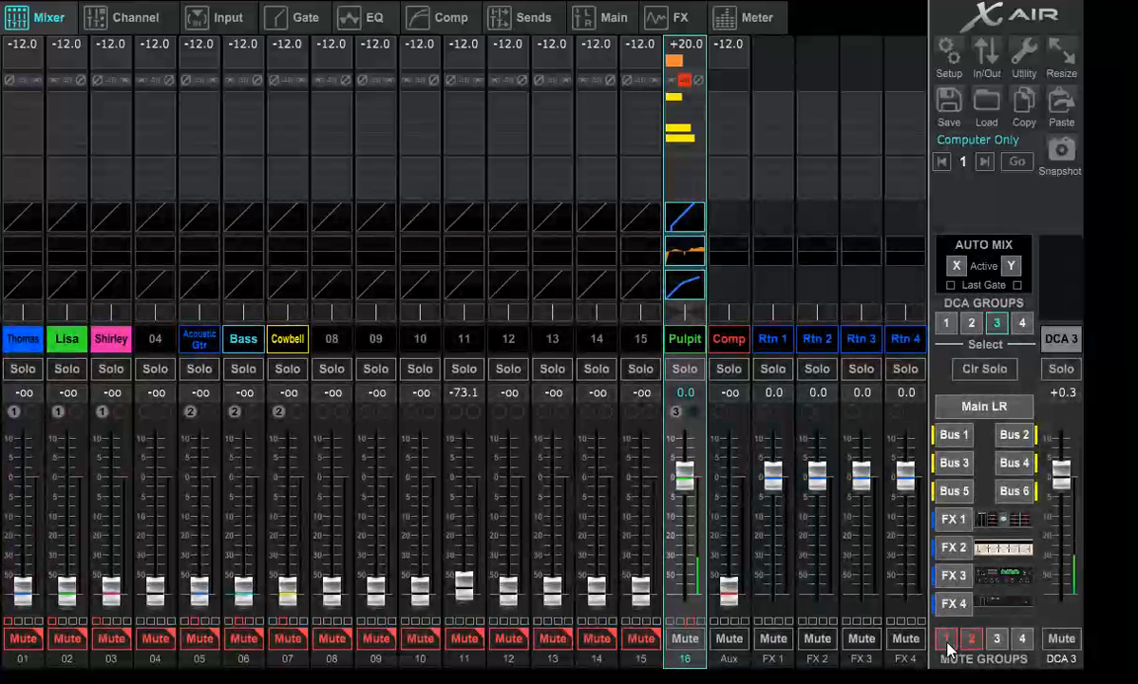
Hold the DCA 1 master fader at 0.0 dB and lower the DCA 2 master fader to -4.6 dB.
left_click(946, 324)
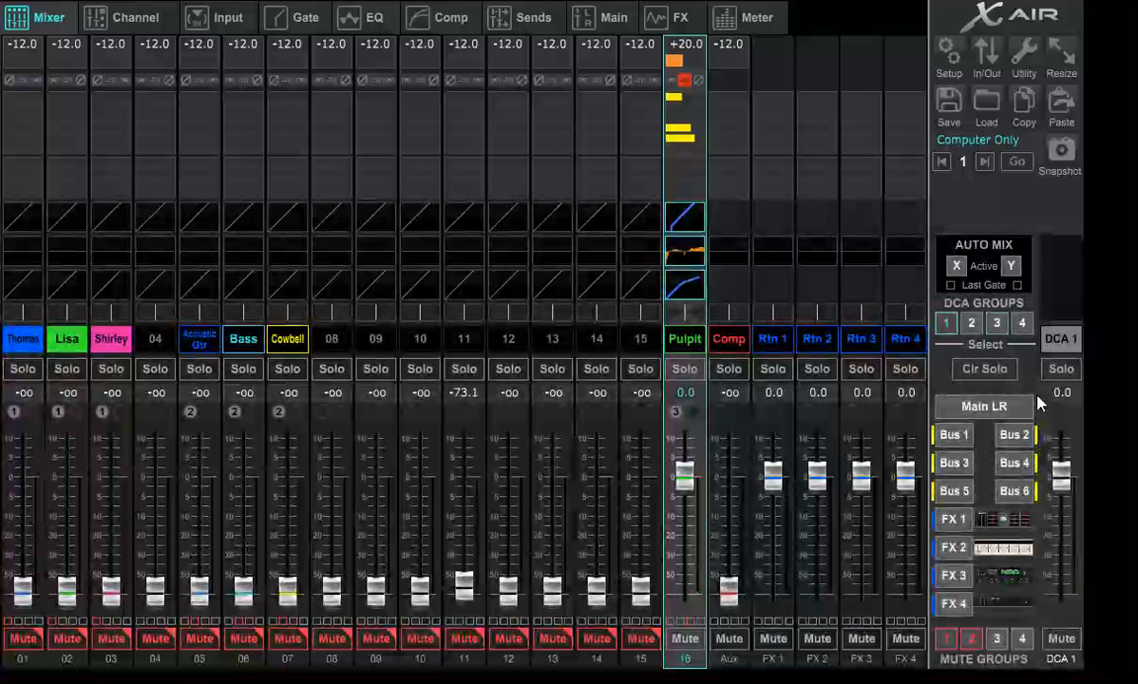
mouse_move(1066, 478)
left_mouse_down()
mouse_move(1073, 458)
mouse_move(1071, 474)
left_mouse_up()
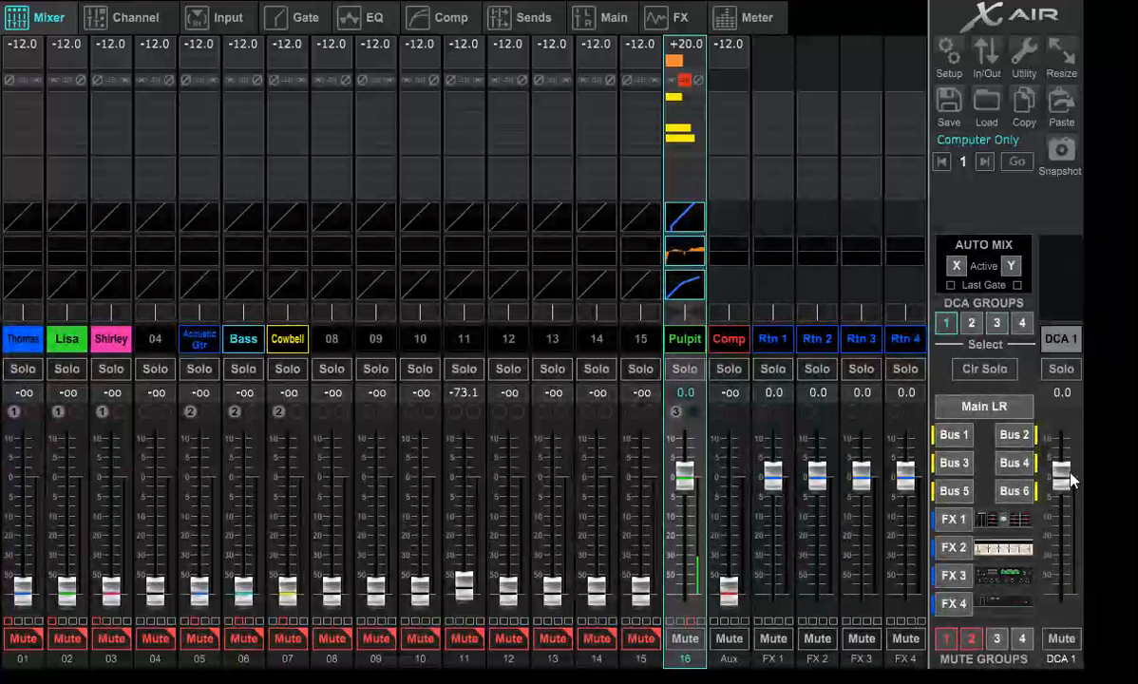
left_click(970, 324)
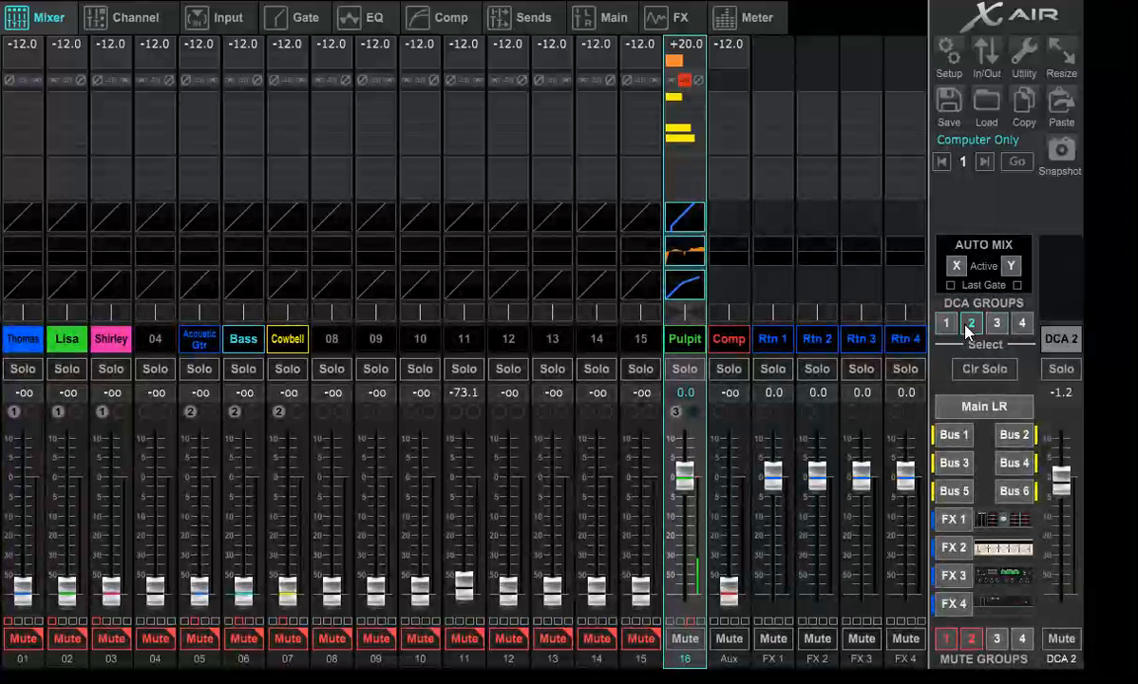
left_click_drag(1067, 480, 1067, 492)
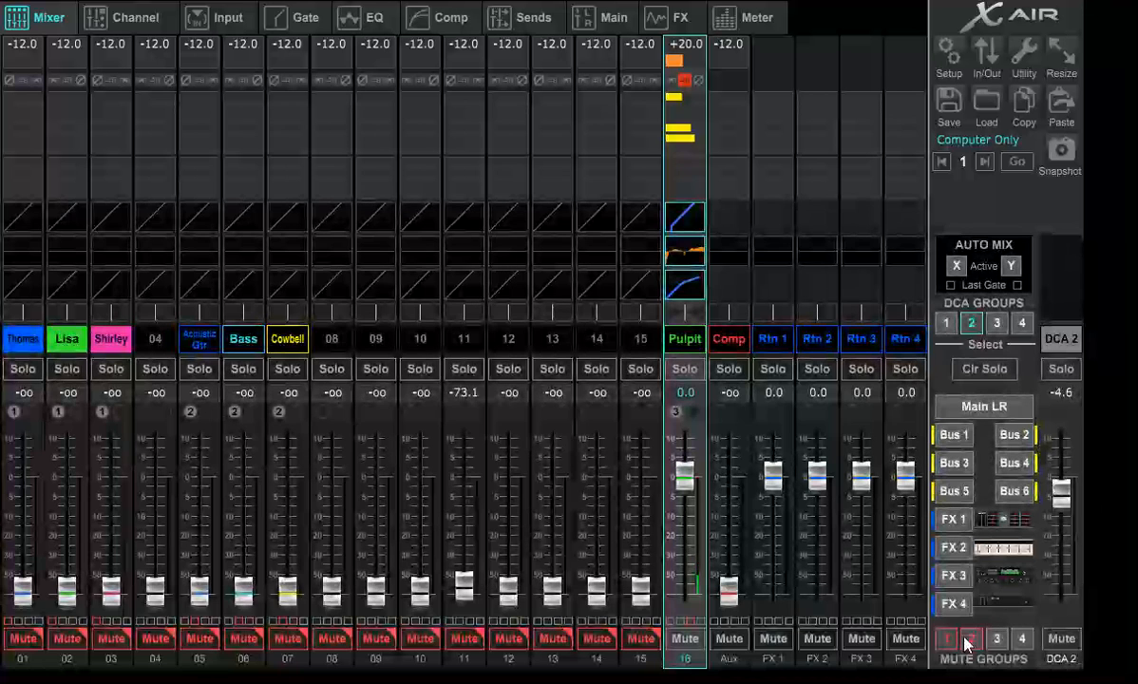
Enter an exact level of 0 dB for the DCA 3 master.
left_click(997, 323)
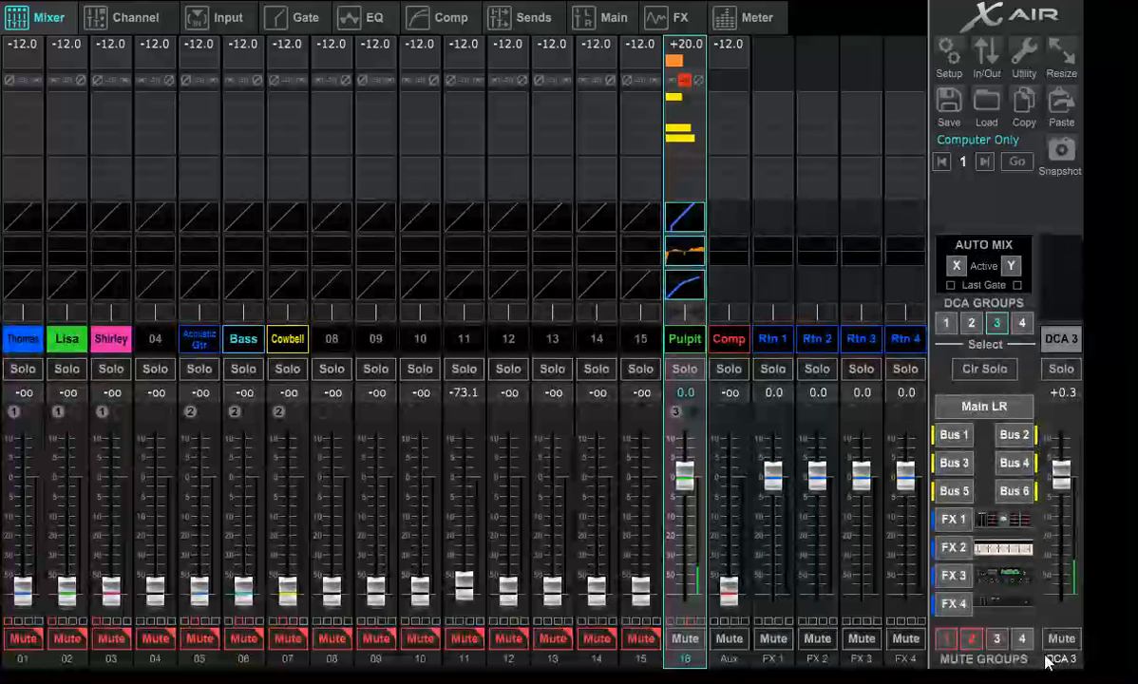
left_click(1063, 394)
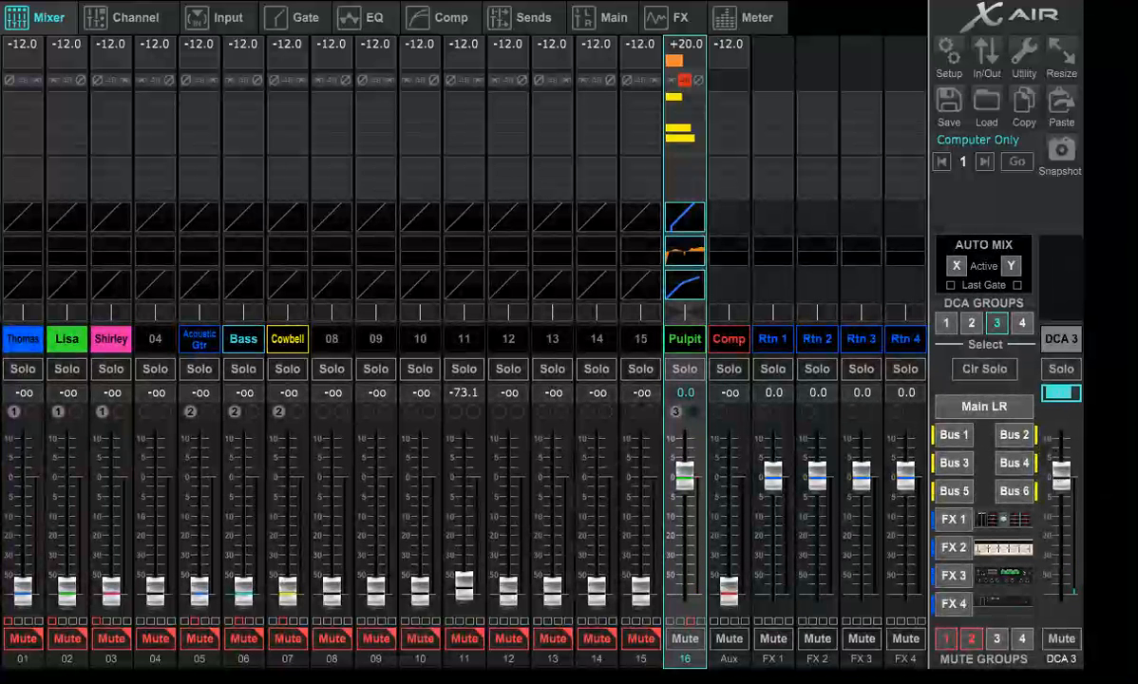
type("0")
key("Return")
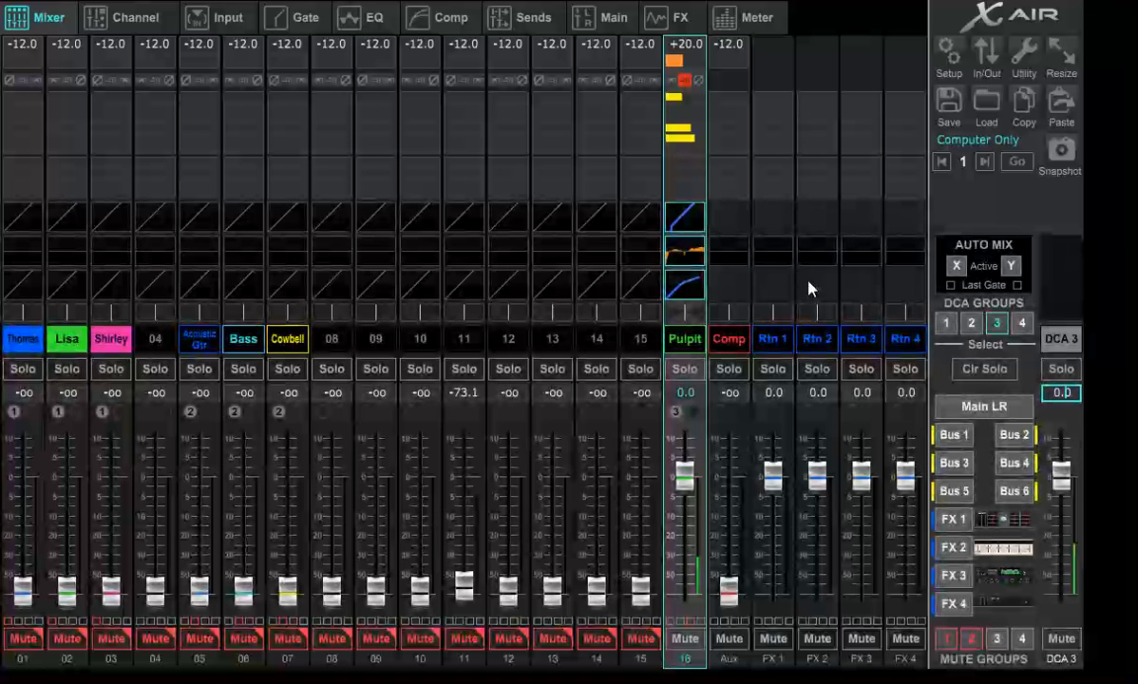
Save the Pulpit channel's settings as a channel preset named Condenser Mic in the XR18 Settings folder.
left_click(953, 107)
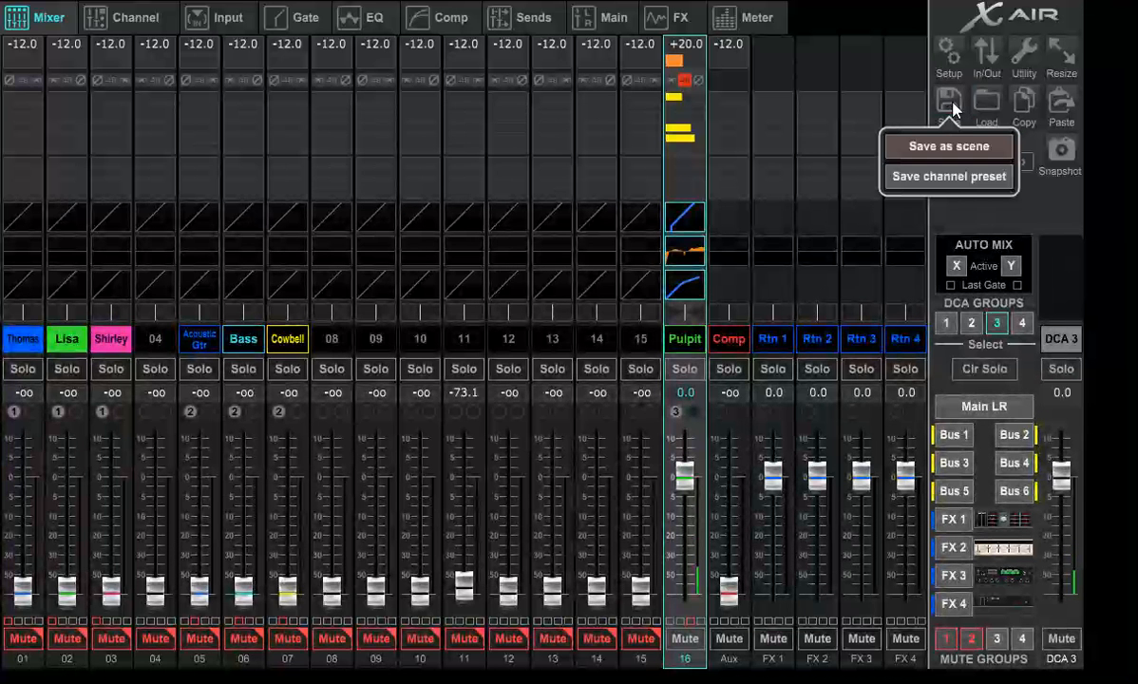
left_click(962, 175)
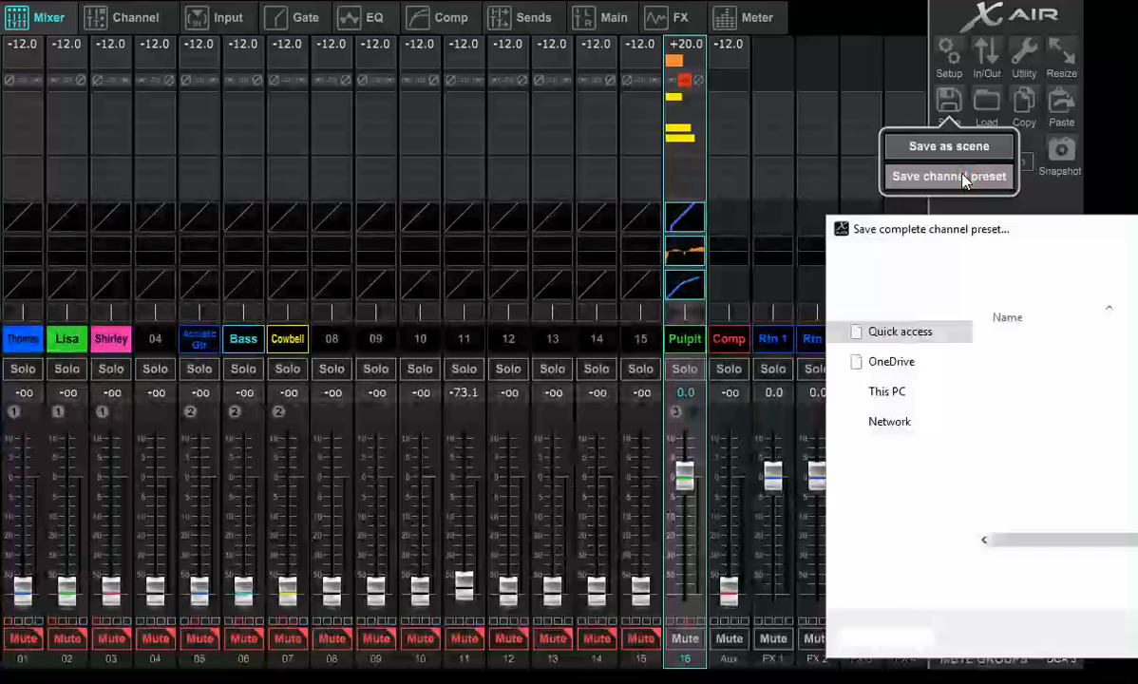
left_click_drag(1018, 223, 562, 168)
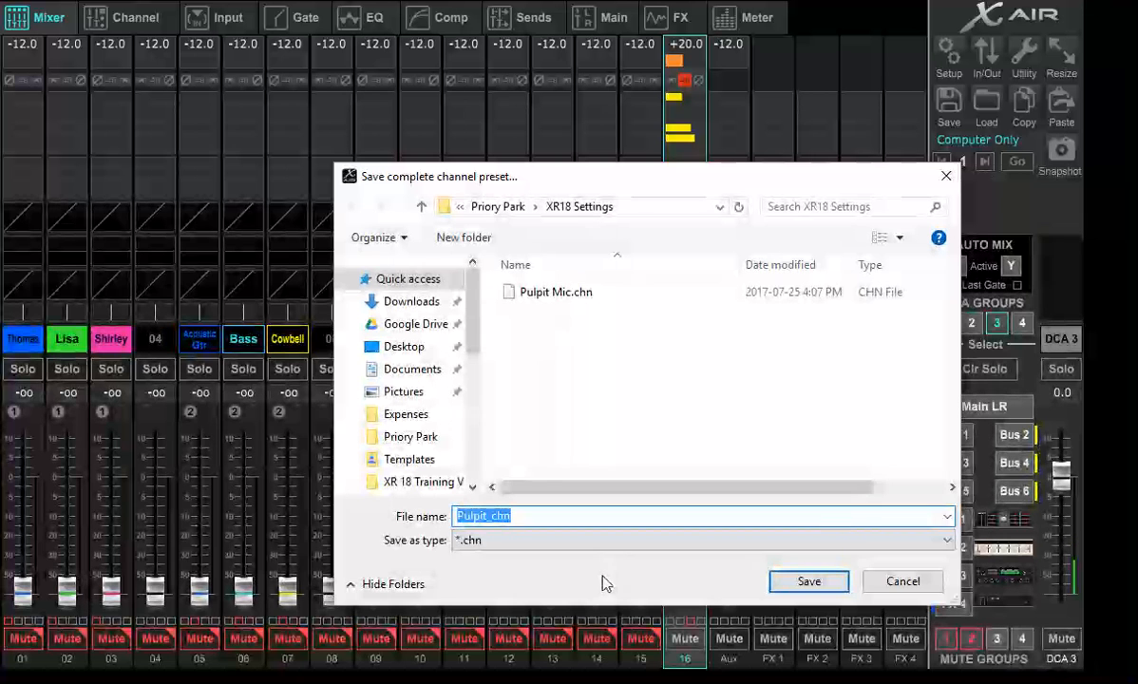
type("P")
key("BackSpace")
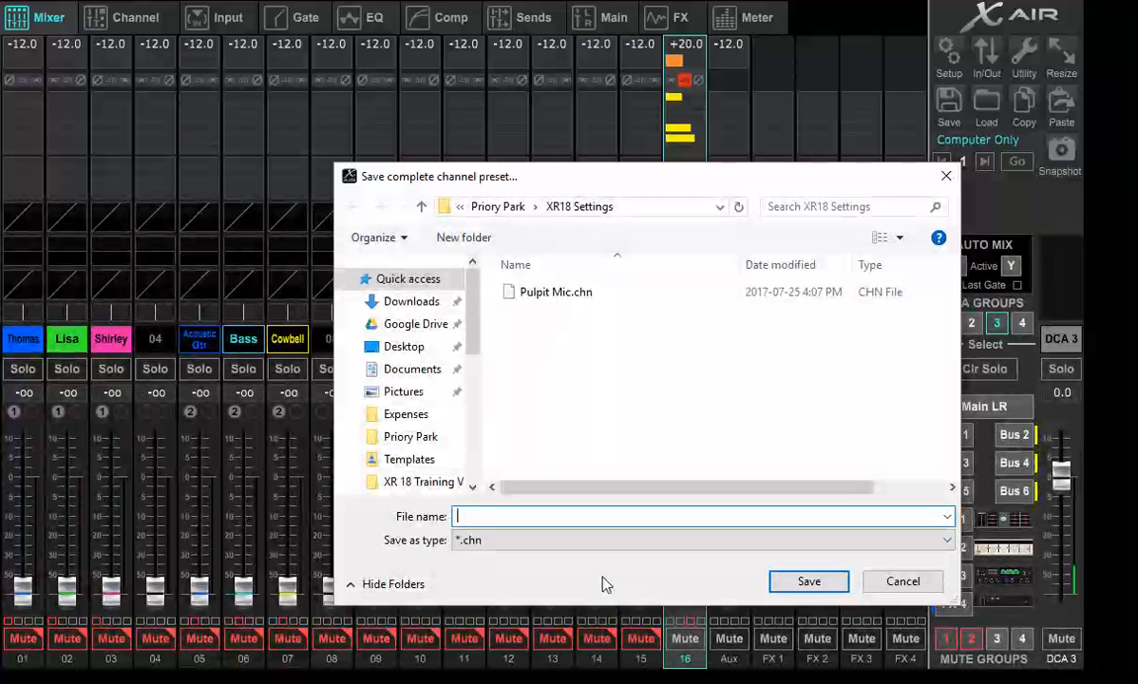
type("Condenser Mic")
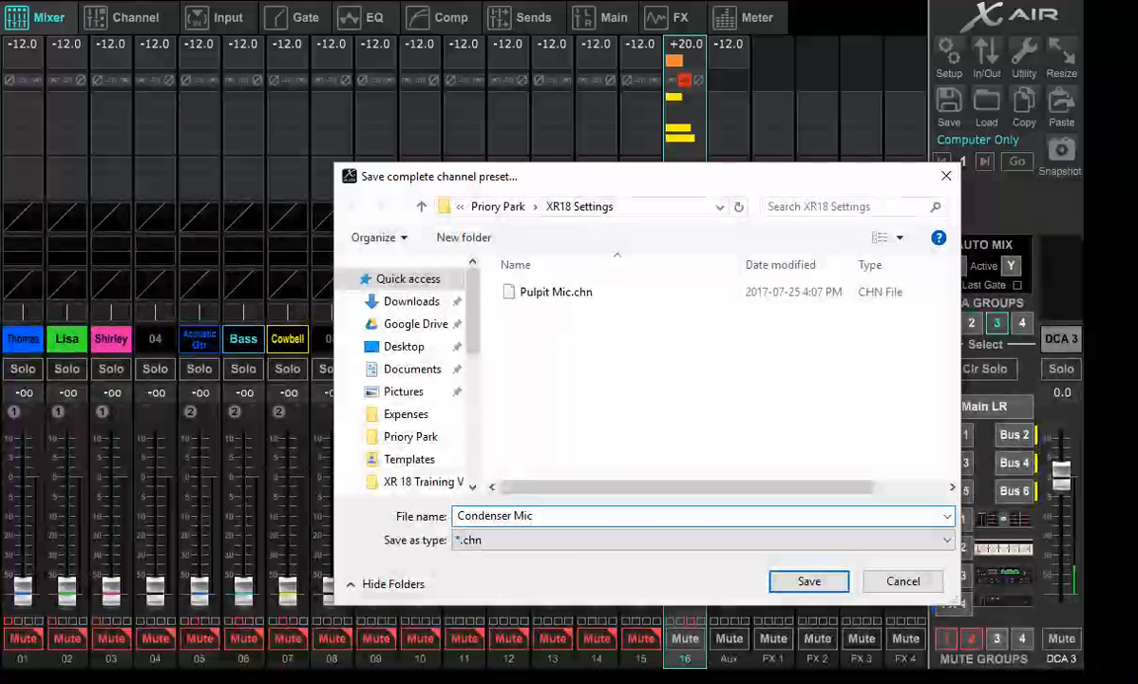
left_click(817, 589)
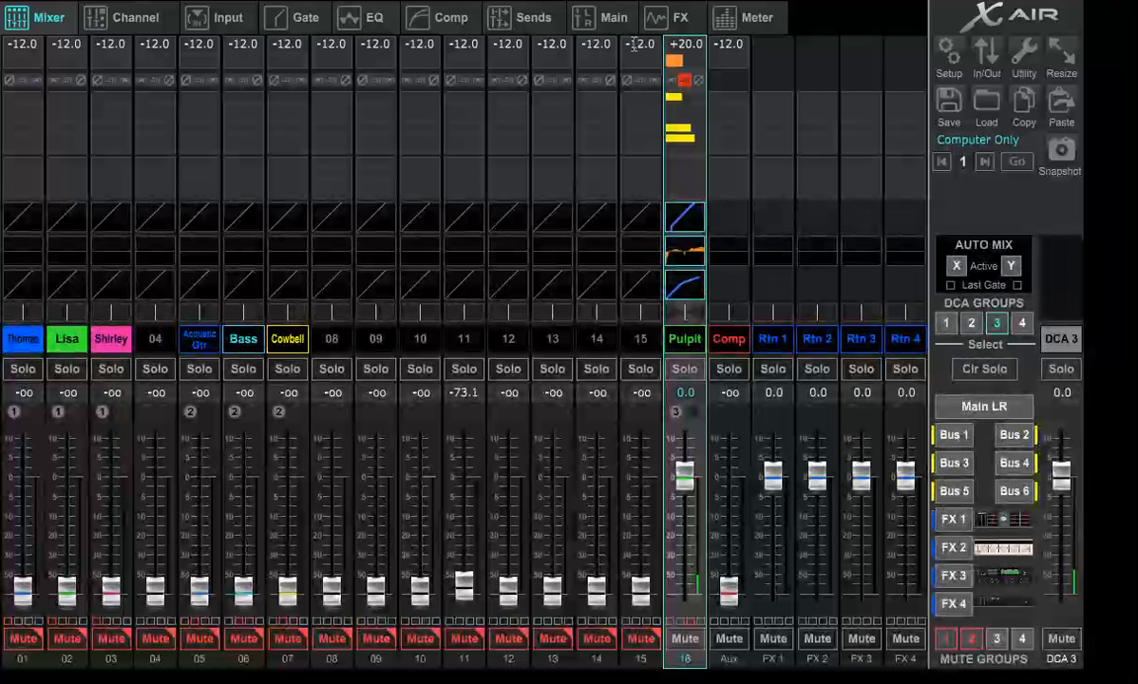
Load the Condenser Mic.chn channel preset onto channel 15.
left_click(636, 346)
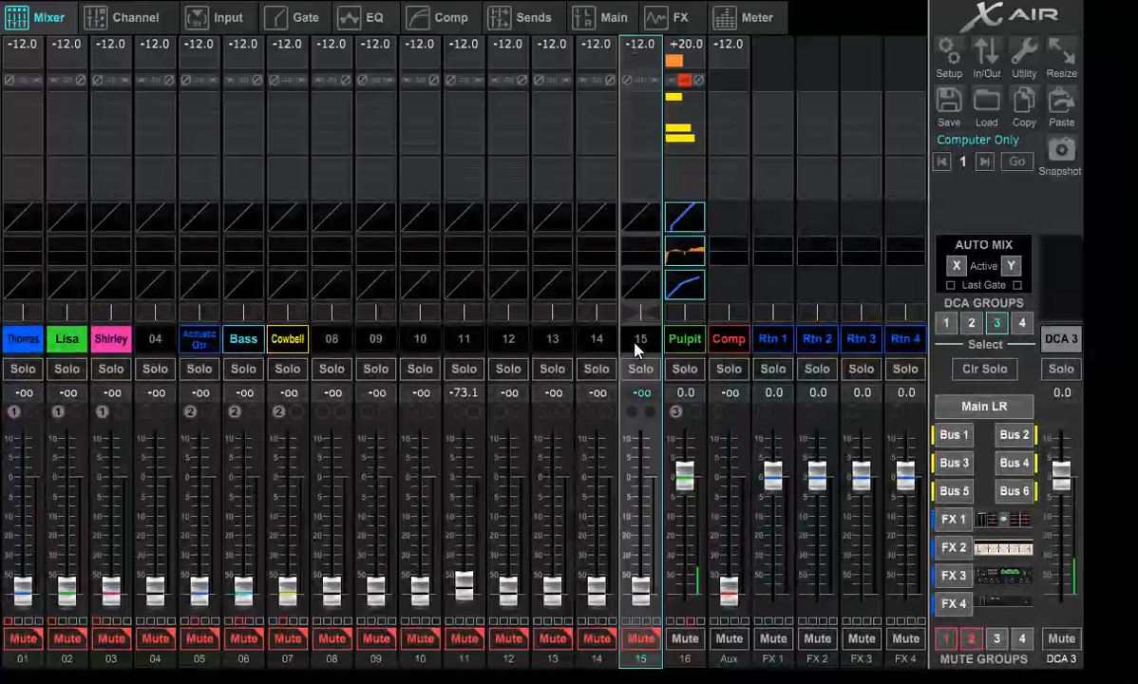
left_click(986, 112)
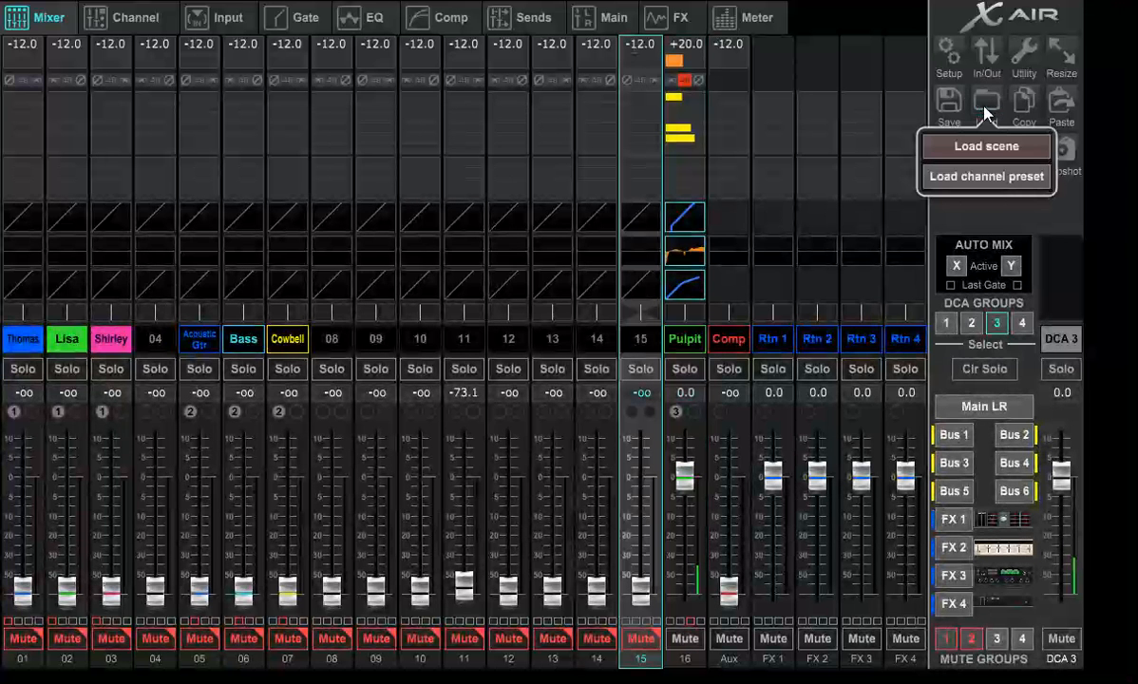
left_click(1006, 179)
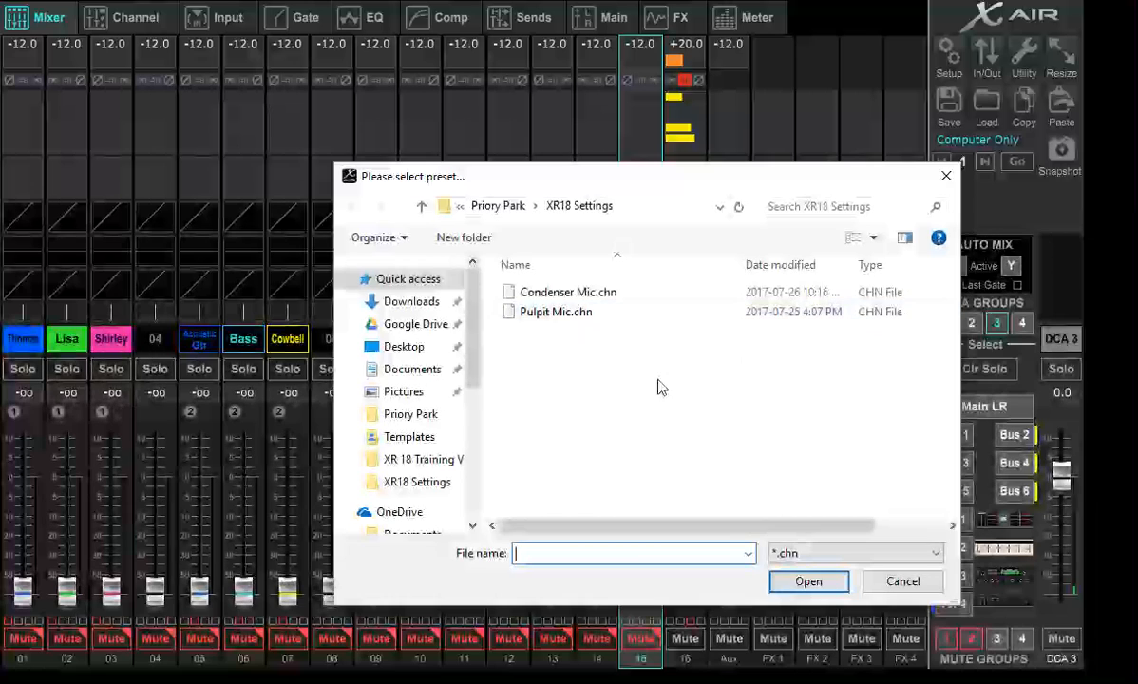
double_click(591, 294)
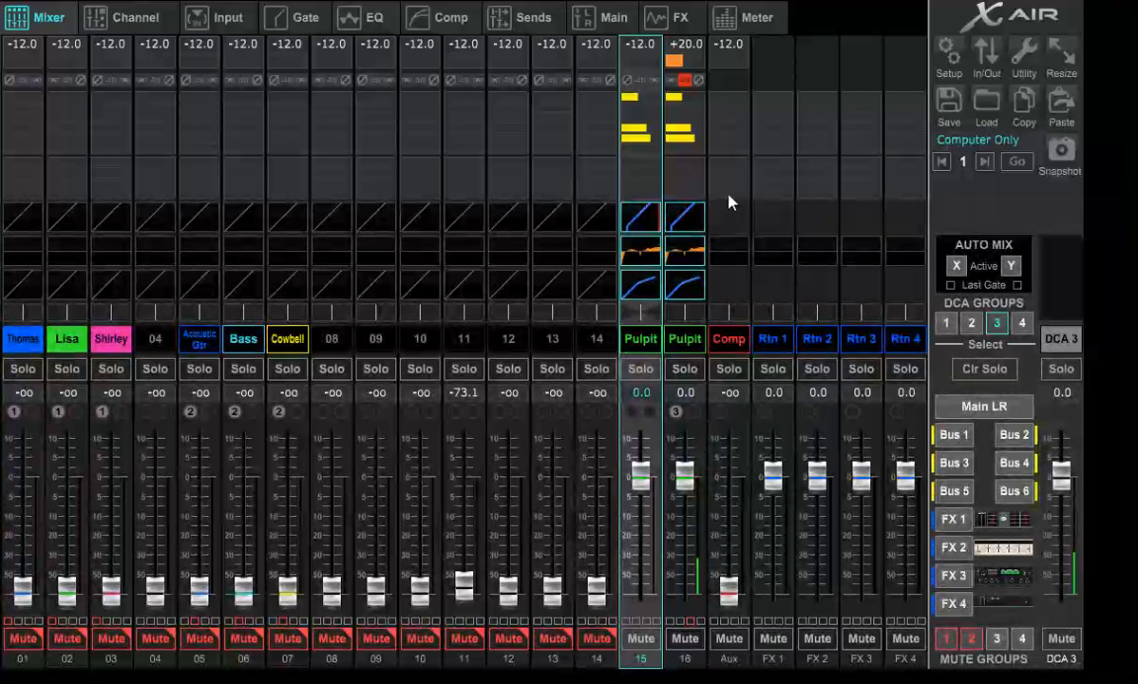
Copy channel 16 and paste only its gate, EQ, compressor and sends settings onto channel 14.
left_click(680, 354)
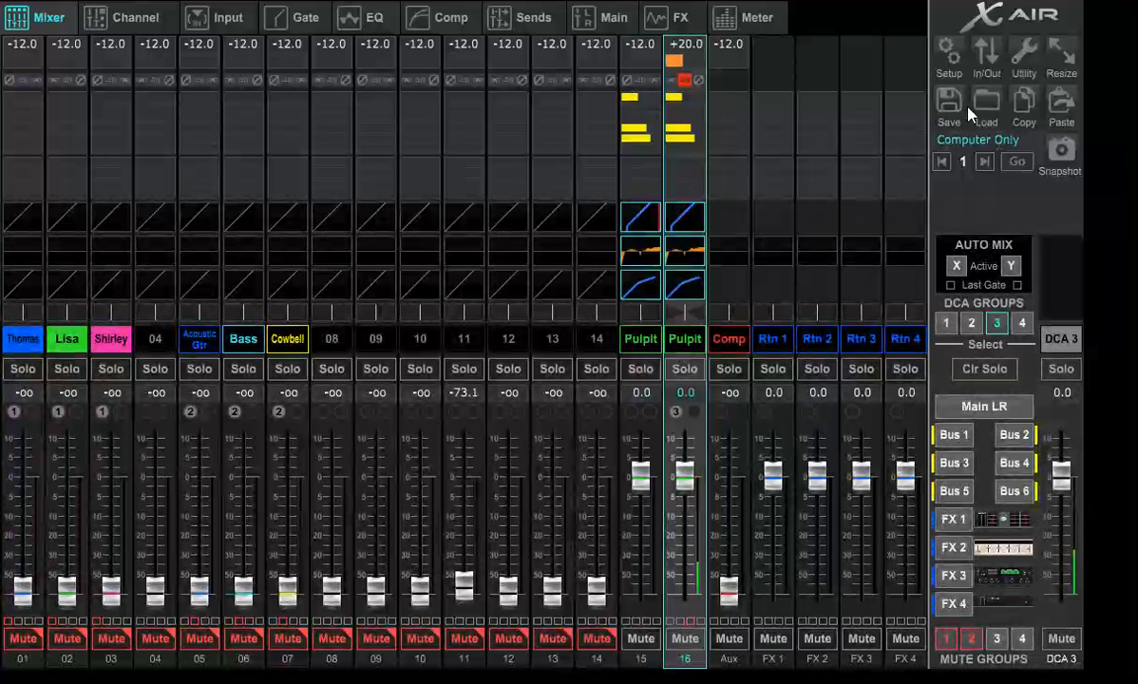
left_click(1026, 114)
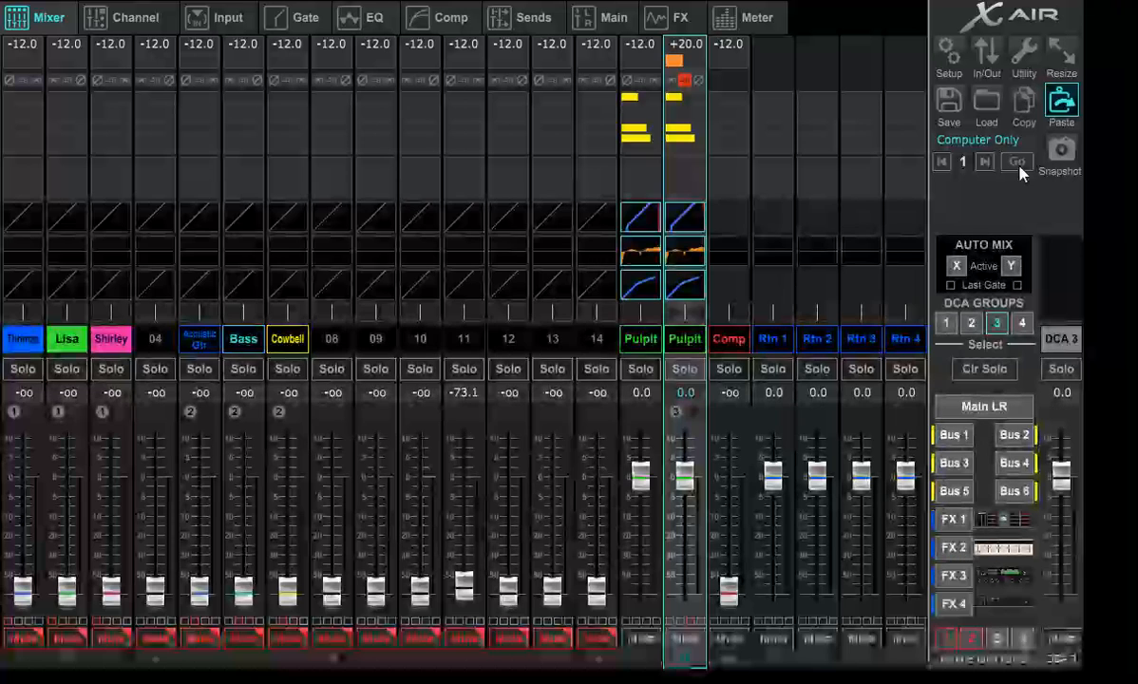
left_click(604, 346)
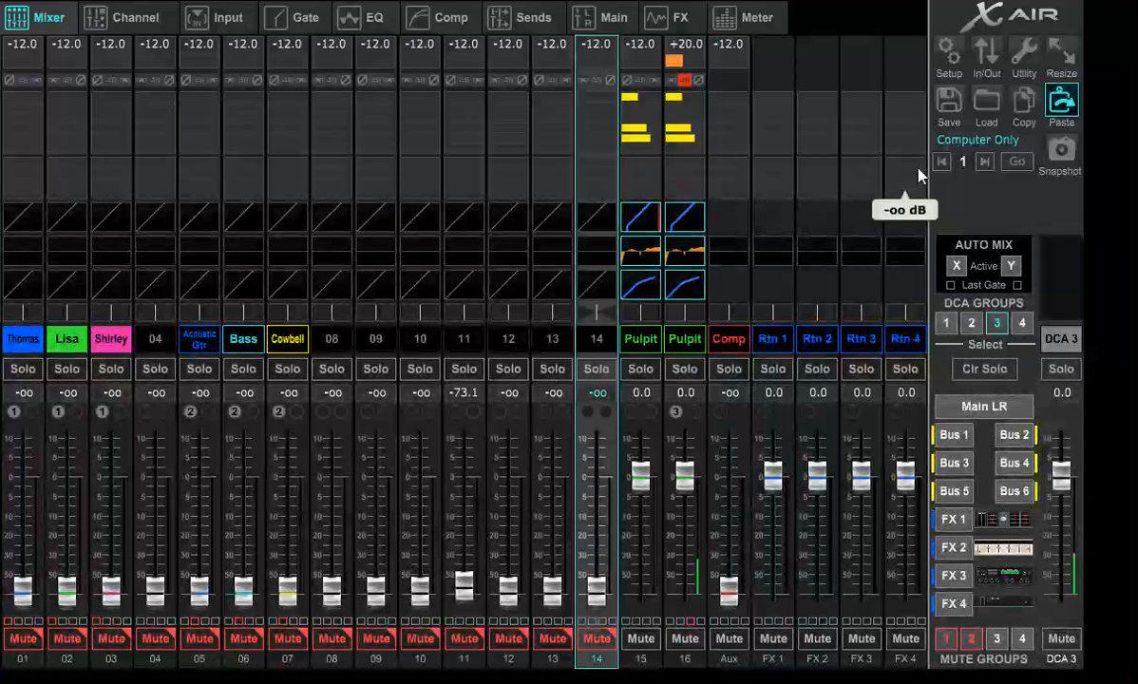
left_click(1061, 103)
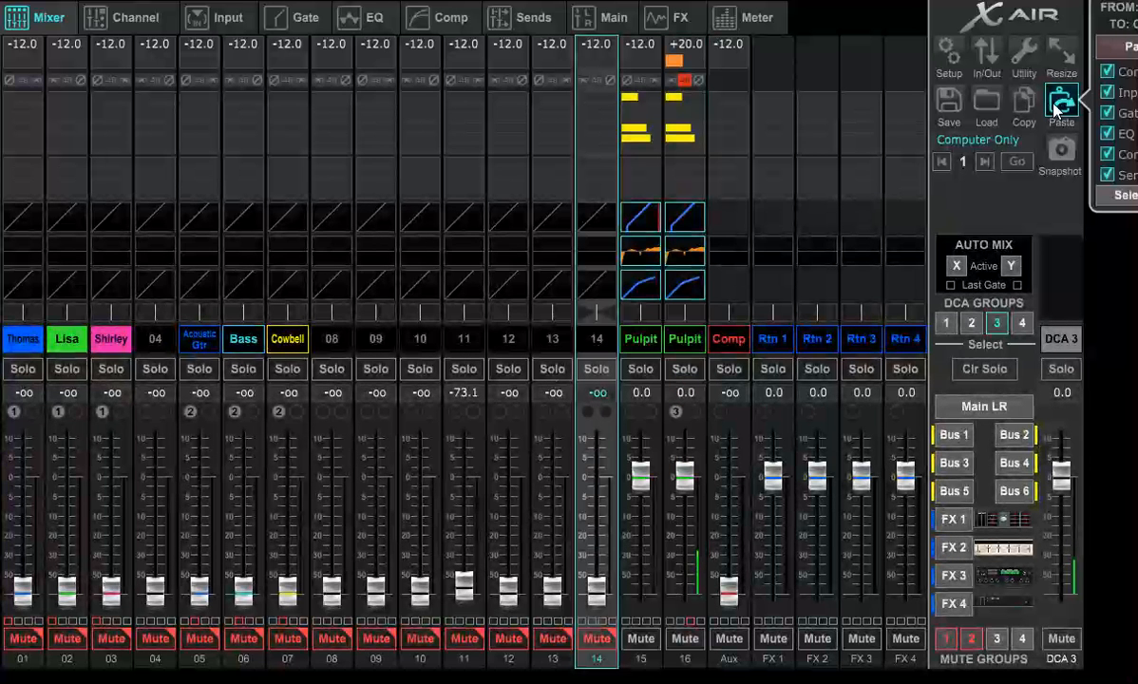
left_click(1126, 195)
left_click(1126, 197)
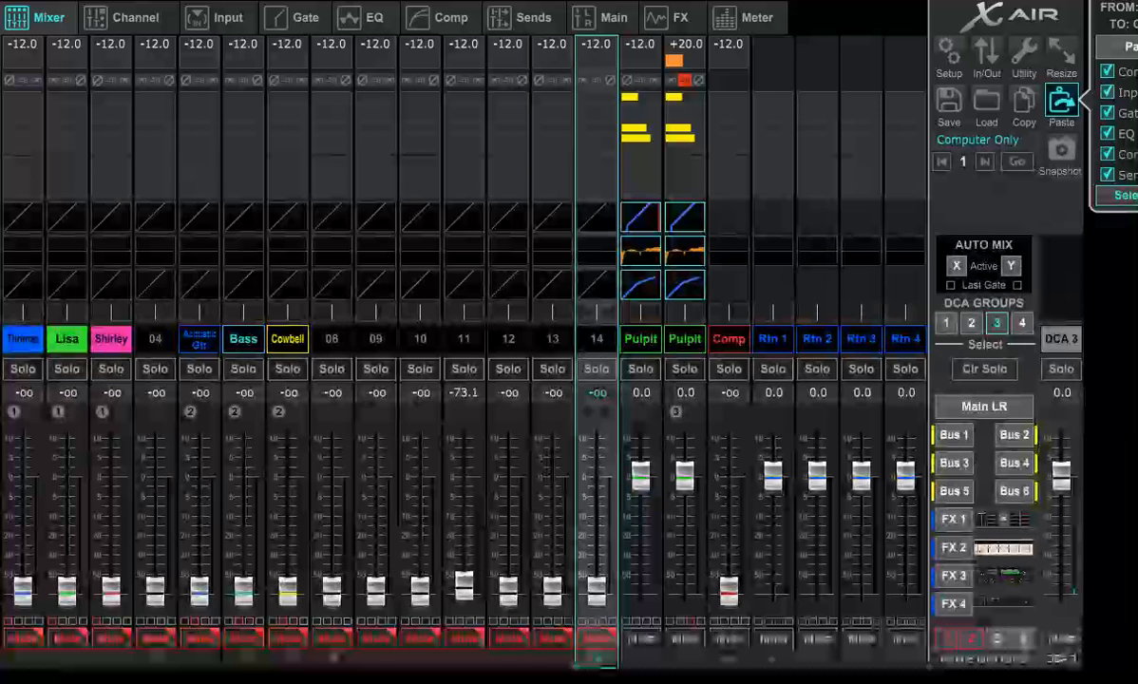
left_click(1110, 73)
left_click(1110, 92)
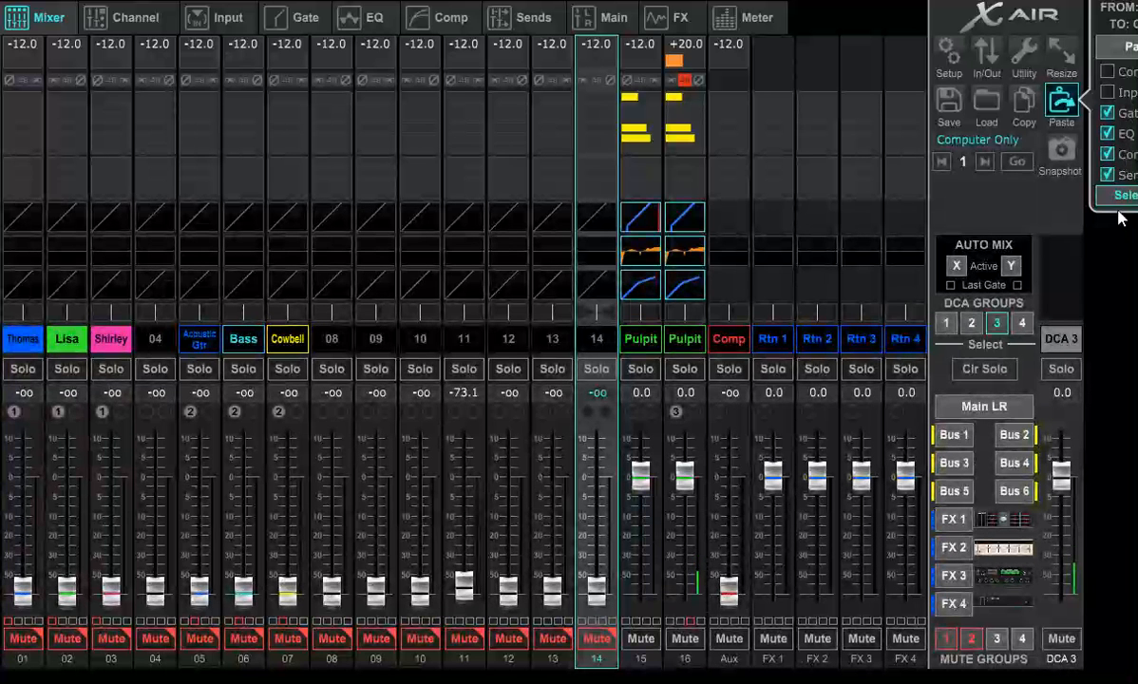
left_click(1131, 47)
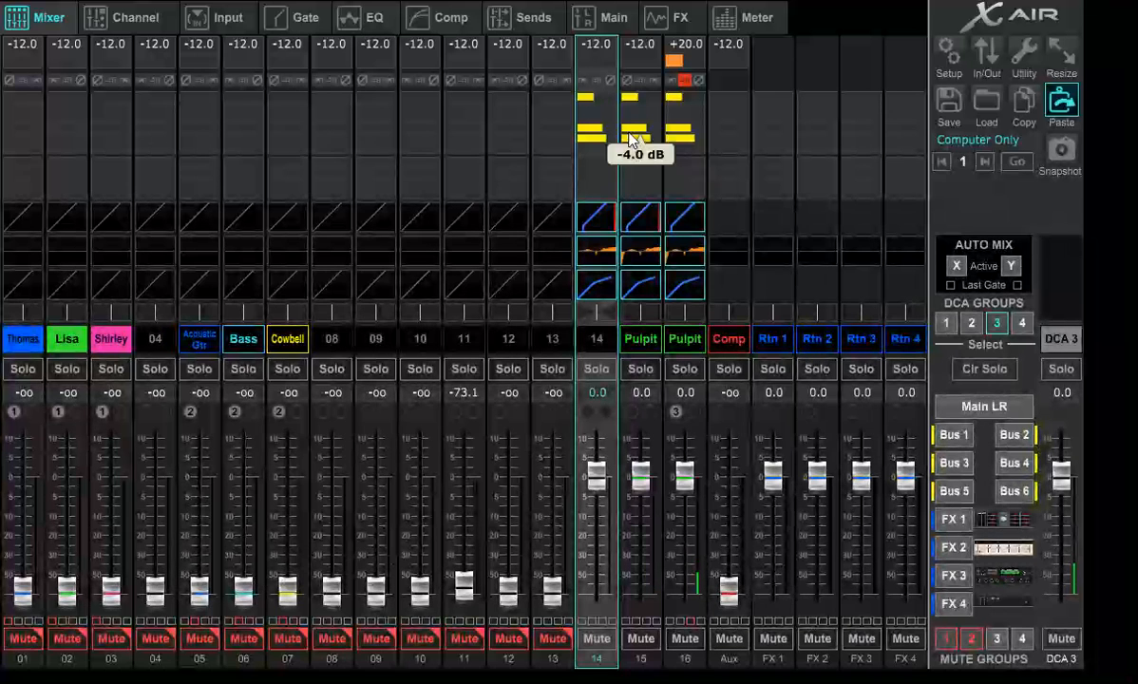
Mute channels 14 and 15.
left_click(597, 639)
left_click(641, 639)
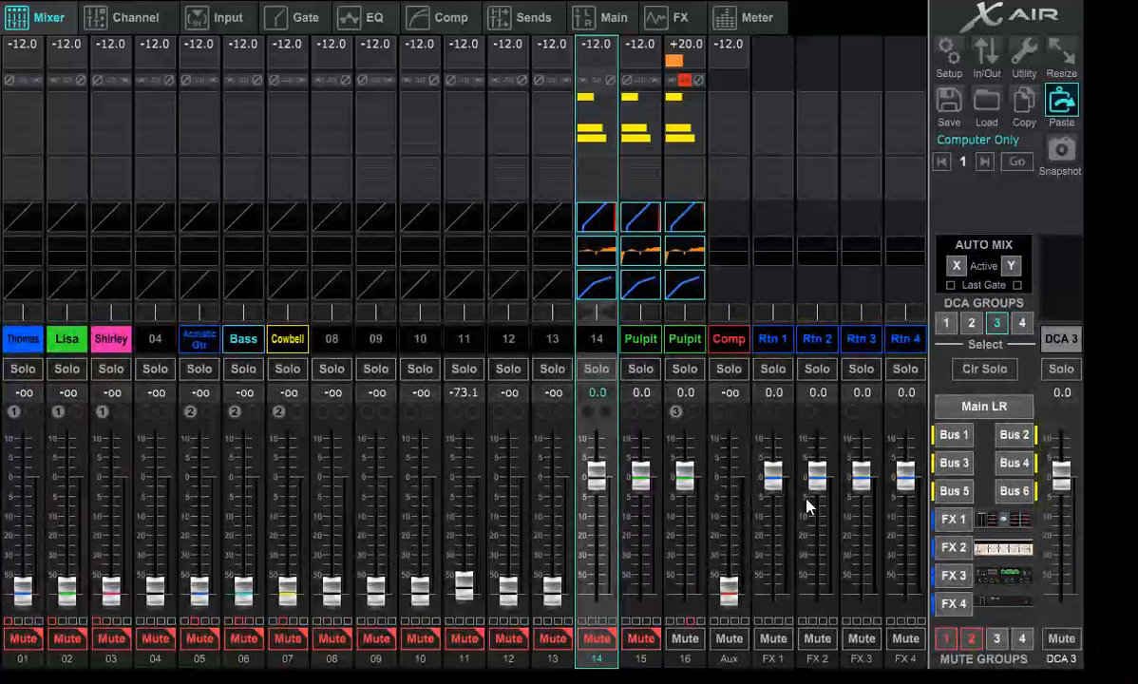